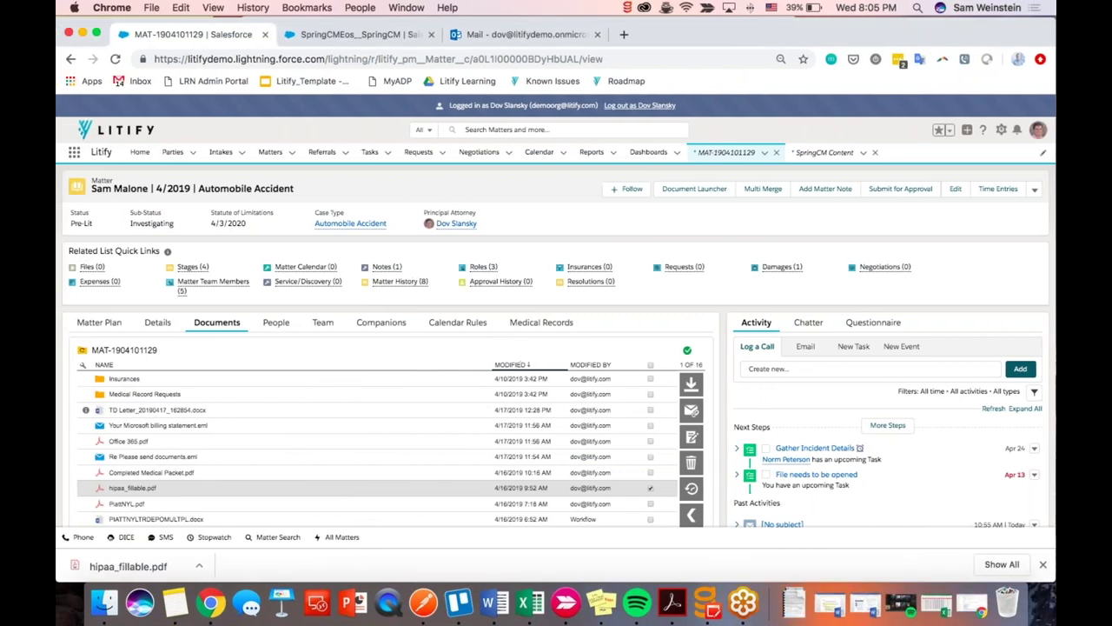
pyautogui.scroll(-2, 649, 288)
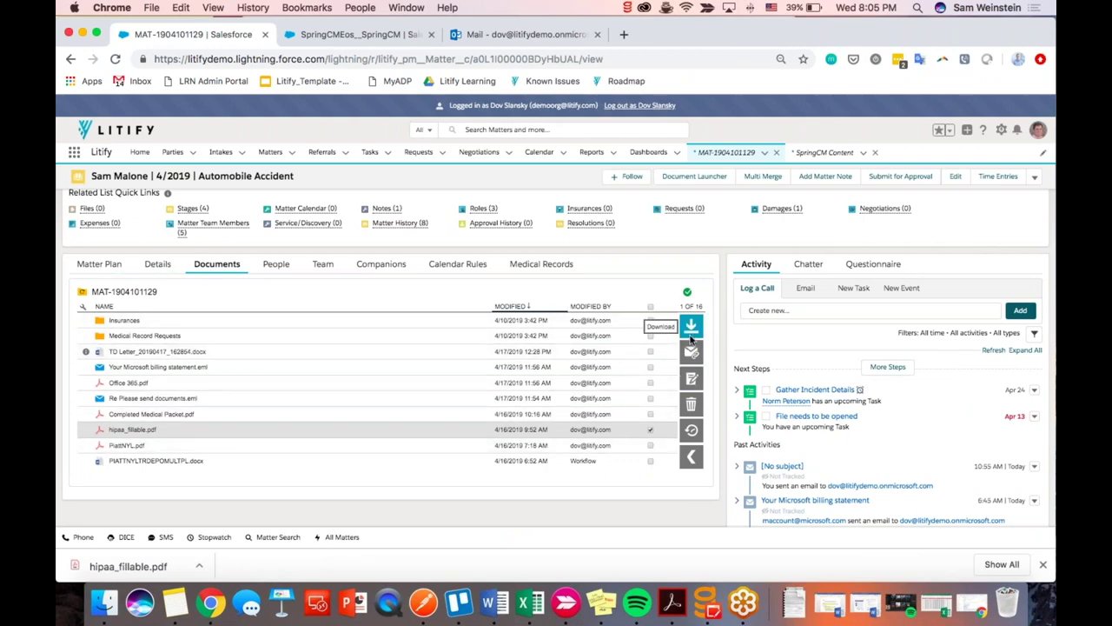
pyautogui.click(691, 457)
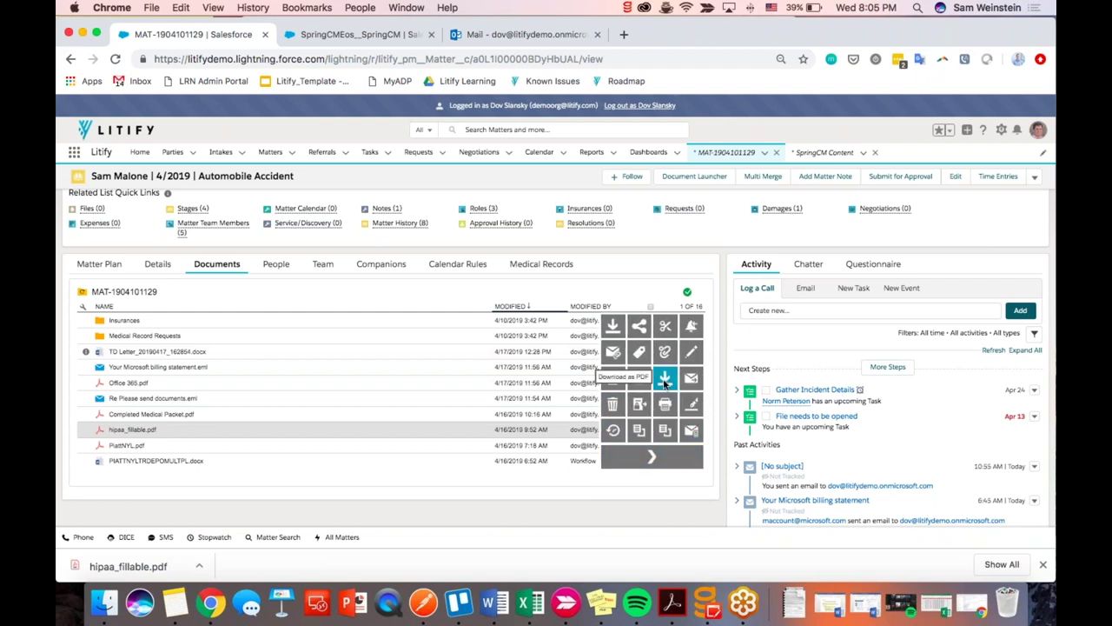
pyautogui.click(653, 456)
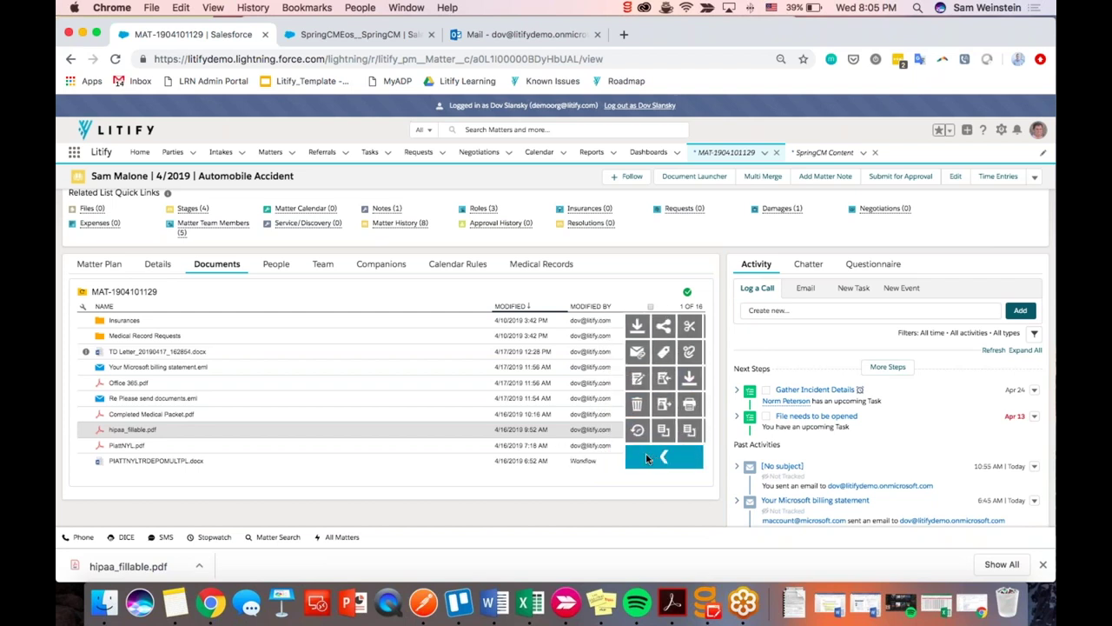
pyautogui.click(691, 458)
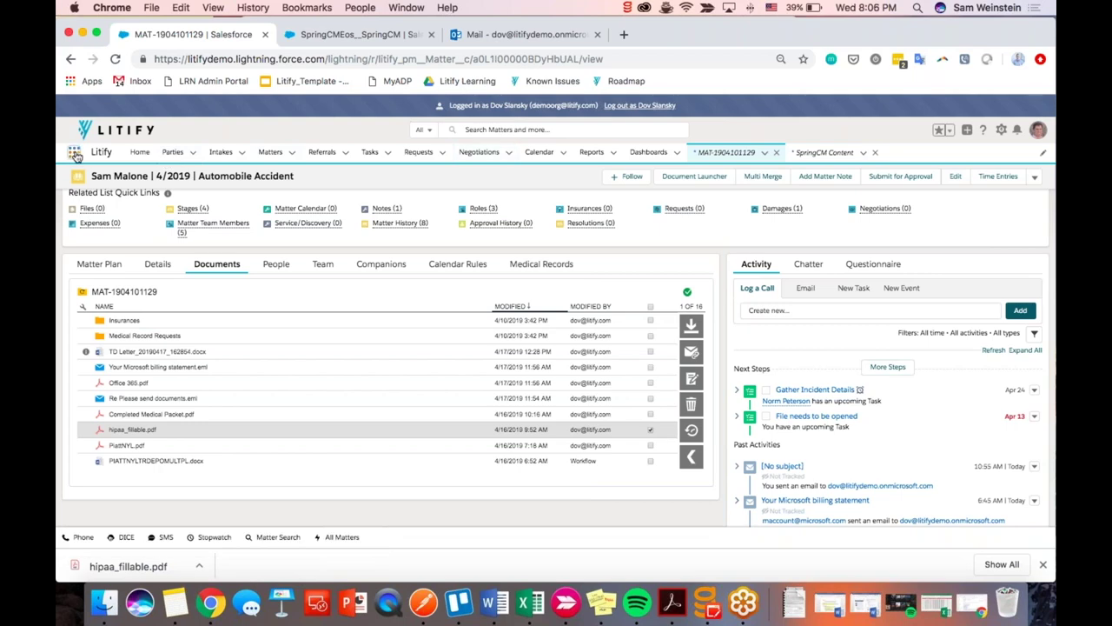
# Search the App Launcher for 'content' and open the SpringCM Content page
pyautogui.click(76, 155)
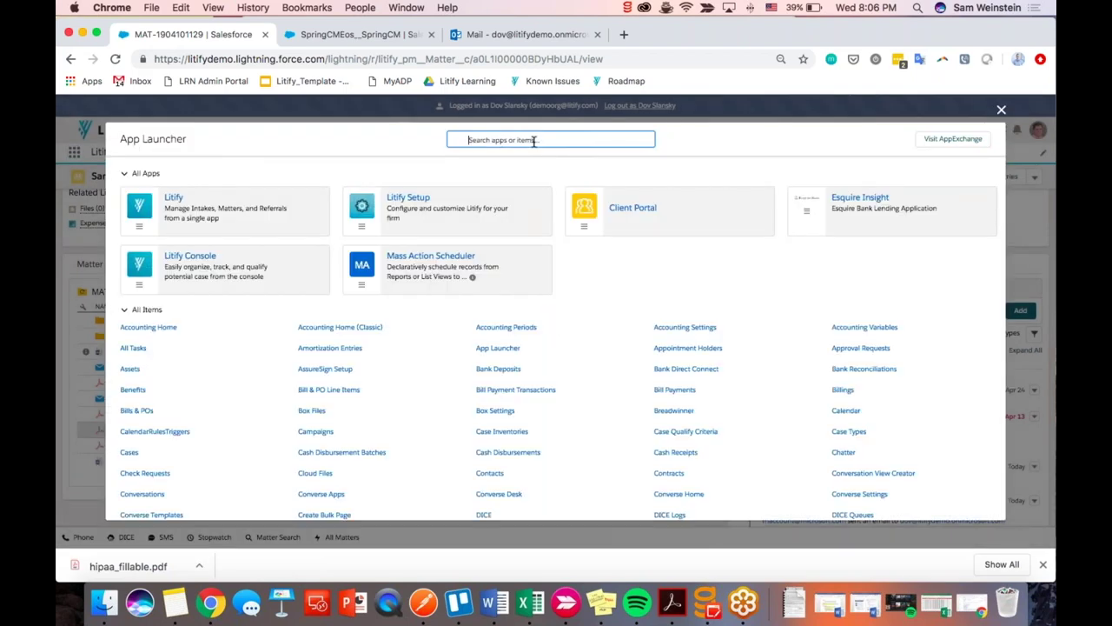
pyautogui.write('content')
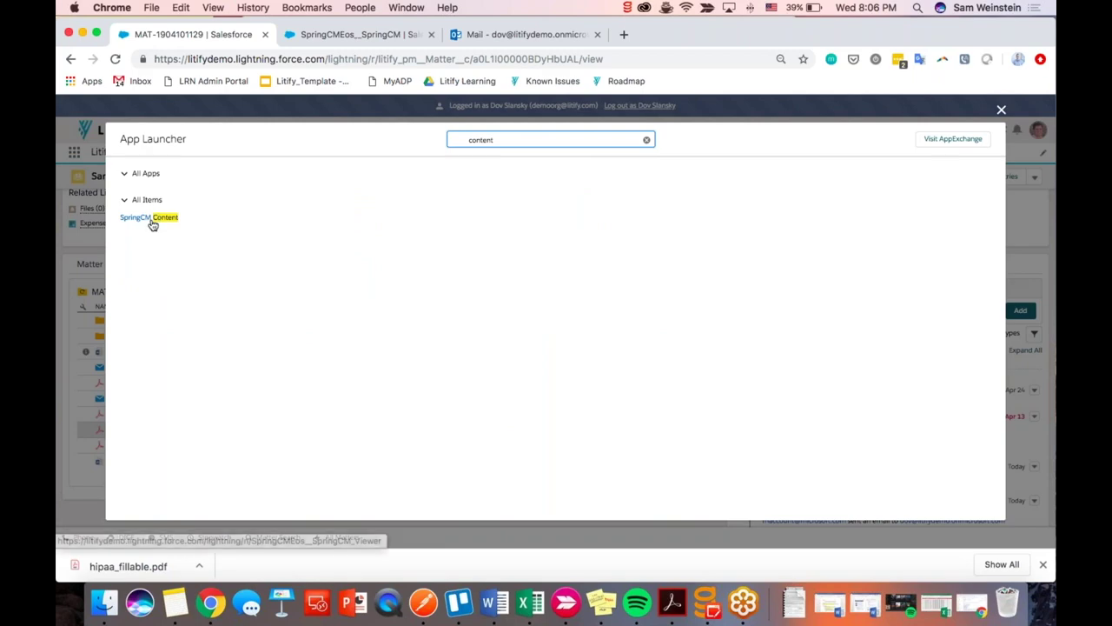
pyautogui.click(152, 225)
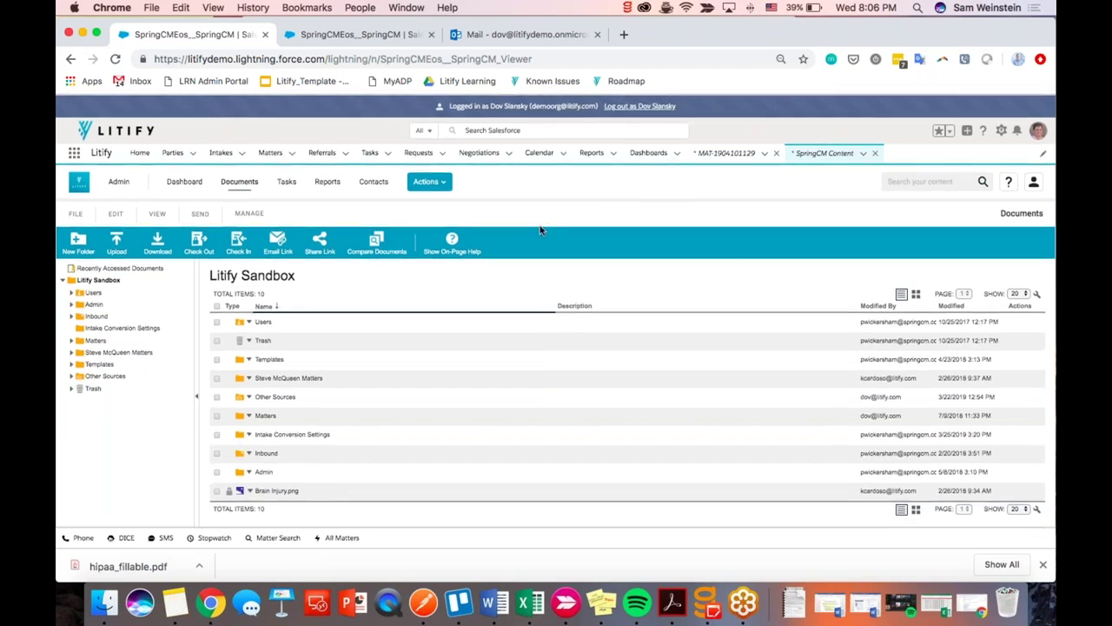
# In SpringCM Admin, open Account Management's Navigation & Actions settings
pyautogui.click(120, 182)
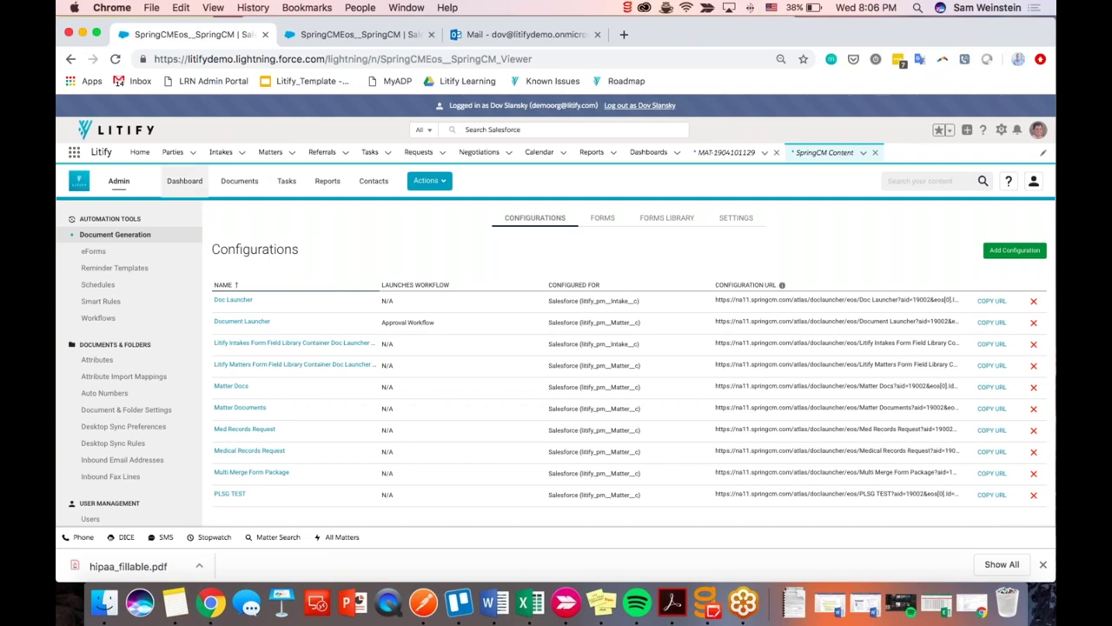
pyautogui.scroll(-5, 113, 252)
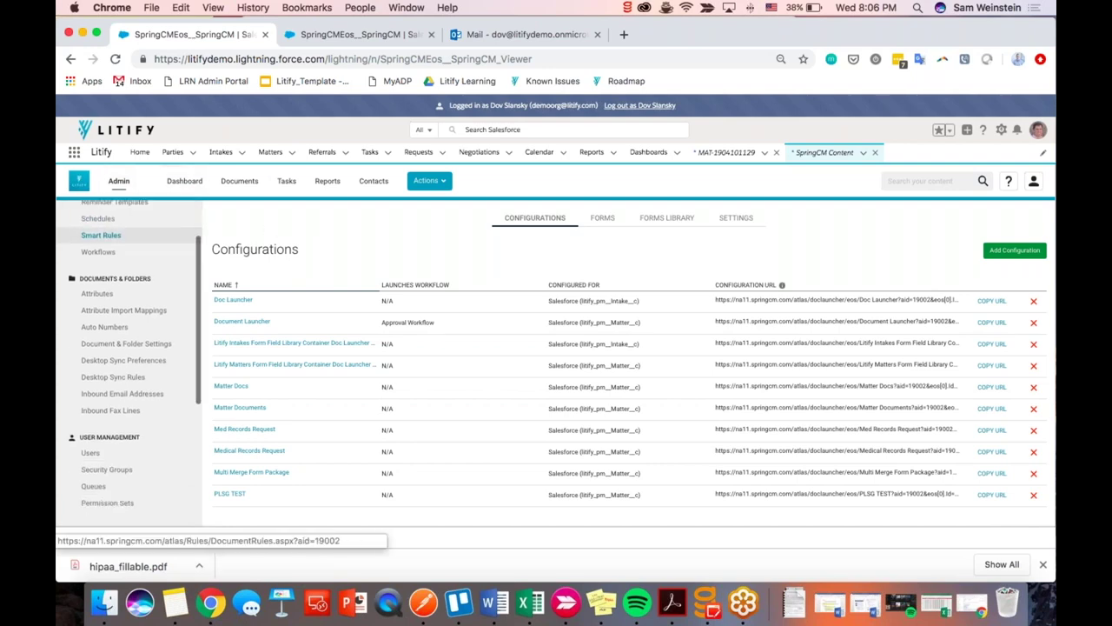
pyautogui.scroll(-2, 130, 365)
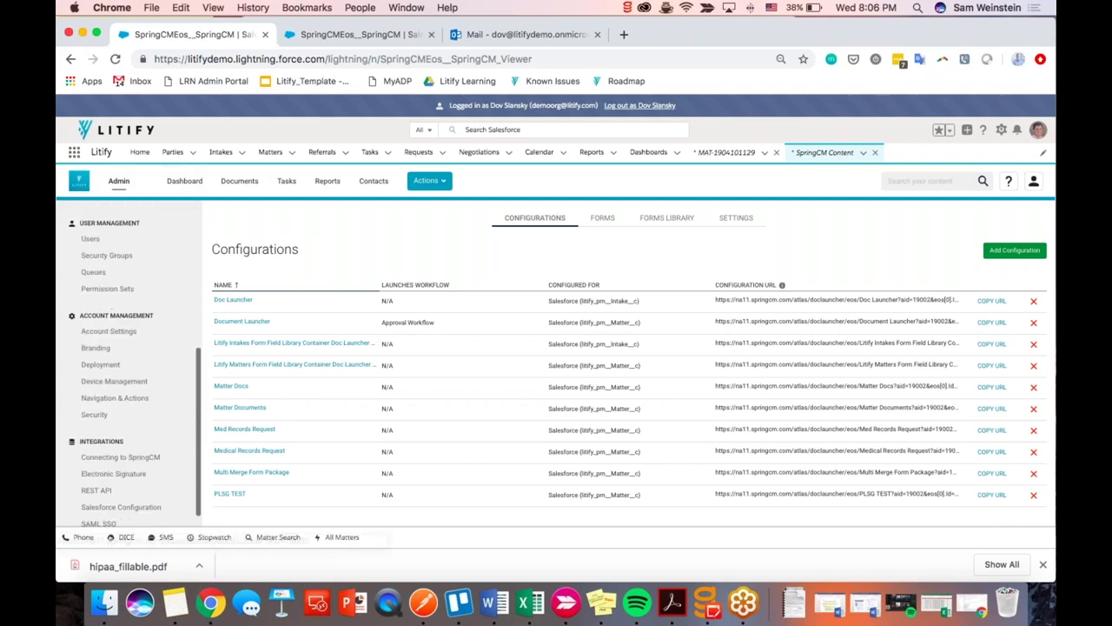
pyautogui.scroll(-1, 109, 373)
pyautogui.click(108, 382)
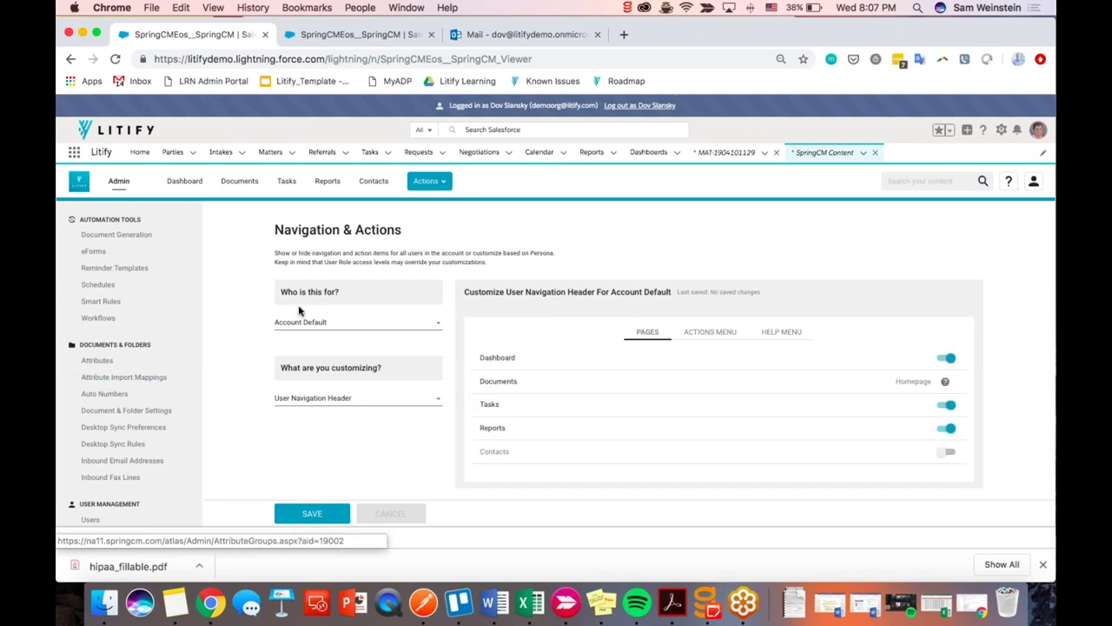
# Choose Account Default as the audience and File It actions as the part to customize
pyautogui.click(333, 323)
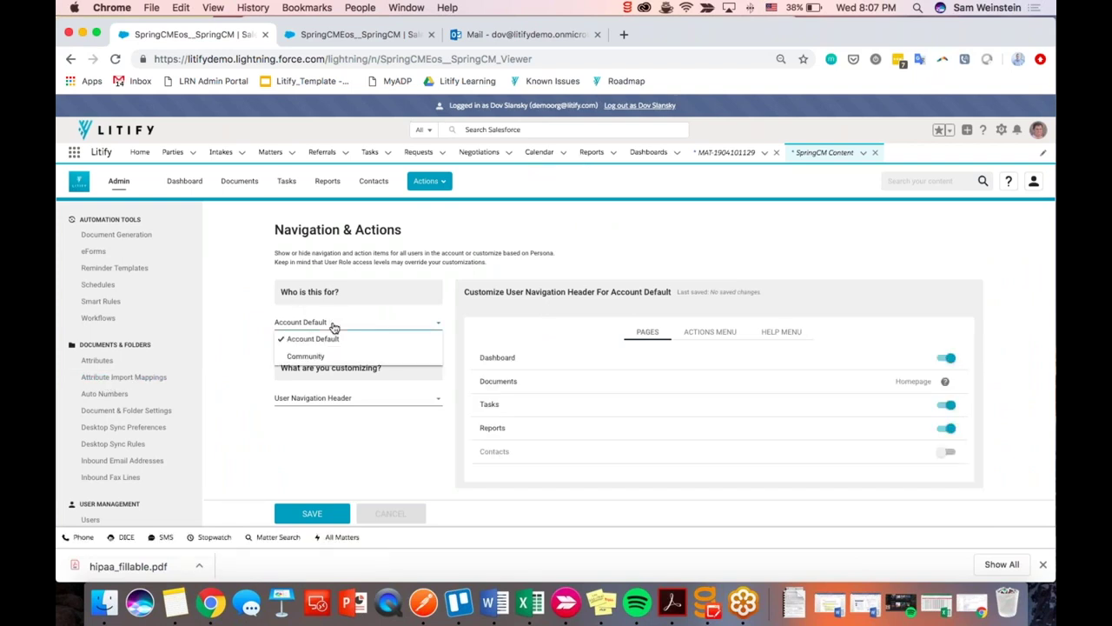
pyautogui.click(327, 336)
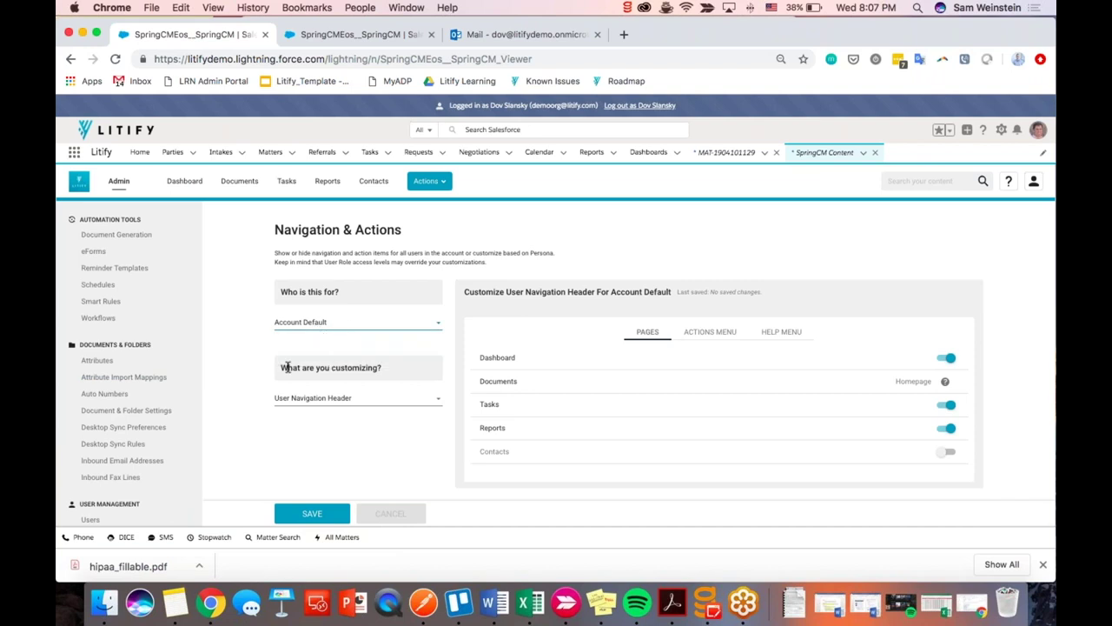
pyautogui.click(371, 398)
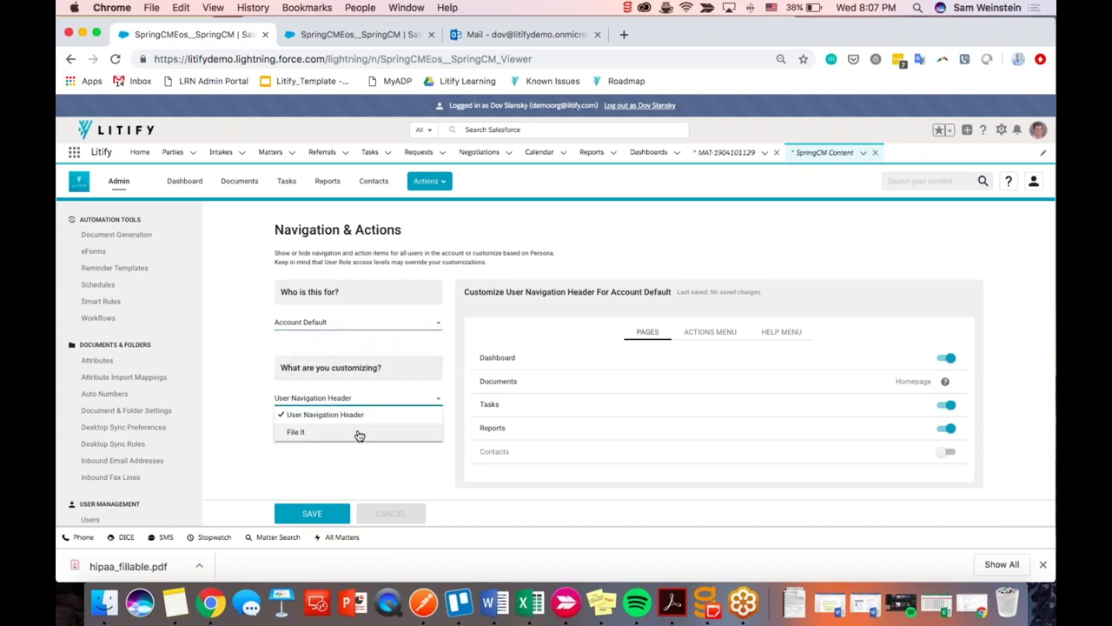
pyautogui.click(360, 433)
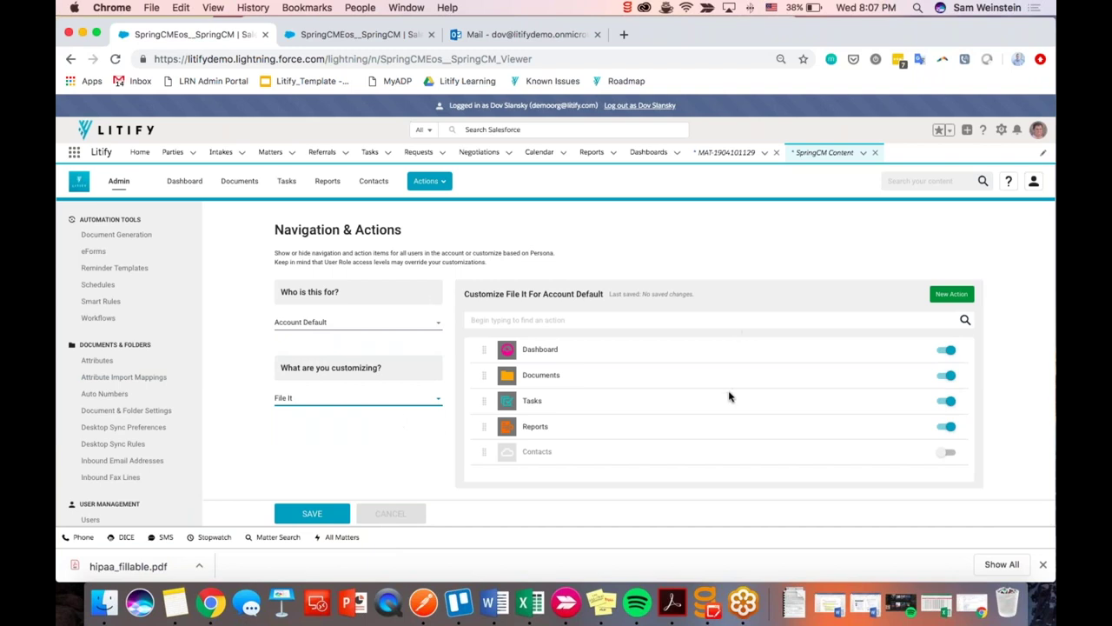
# Drag Edit Document up to second place, directly below Upload
pyautogui.scroll(5, 759, 388)
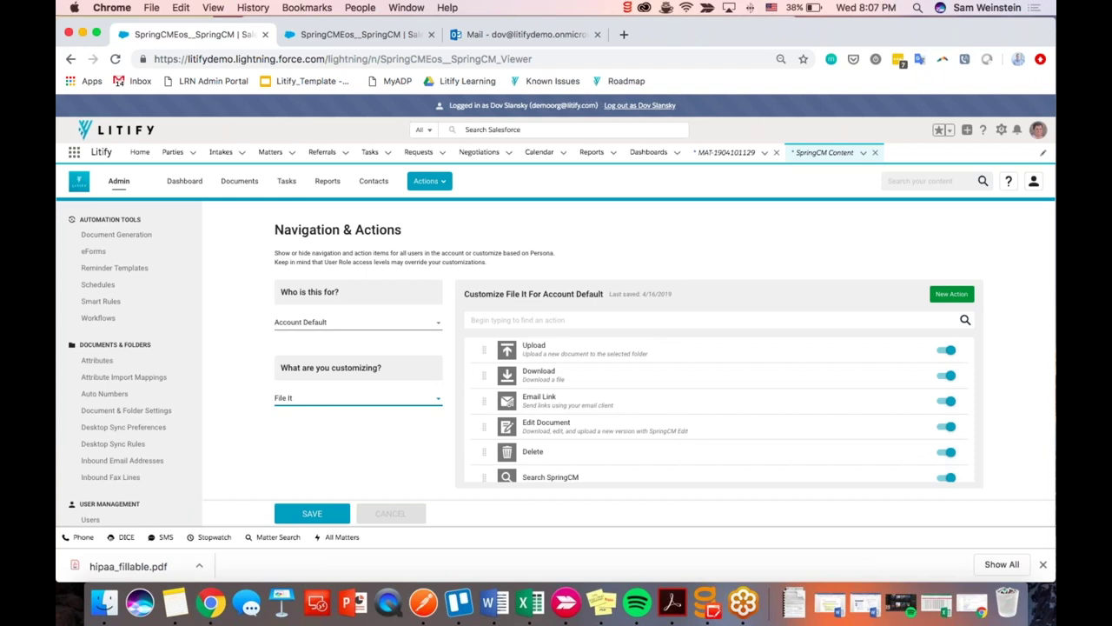
pyautogui.scroll(-8, 719, 408)
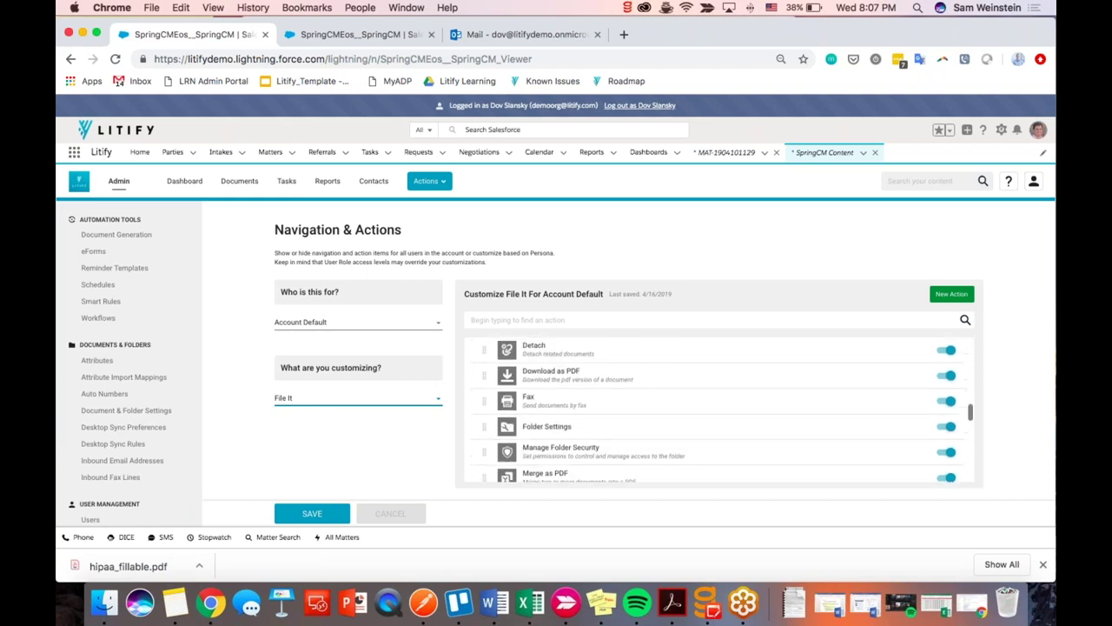
pyautogui.scroll(-5, 719, 409)
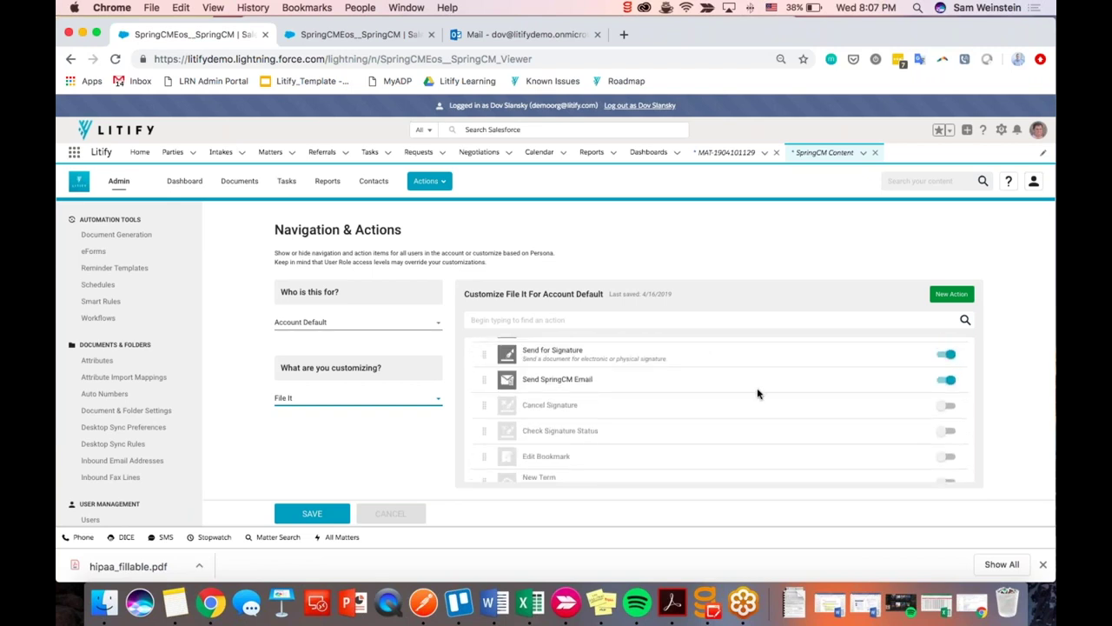
pyautogui.scroll(-2, 568, 369)
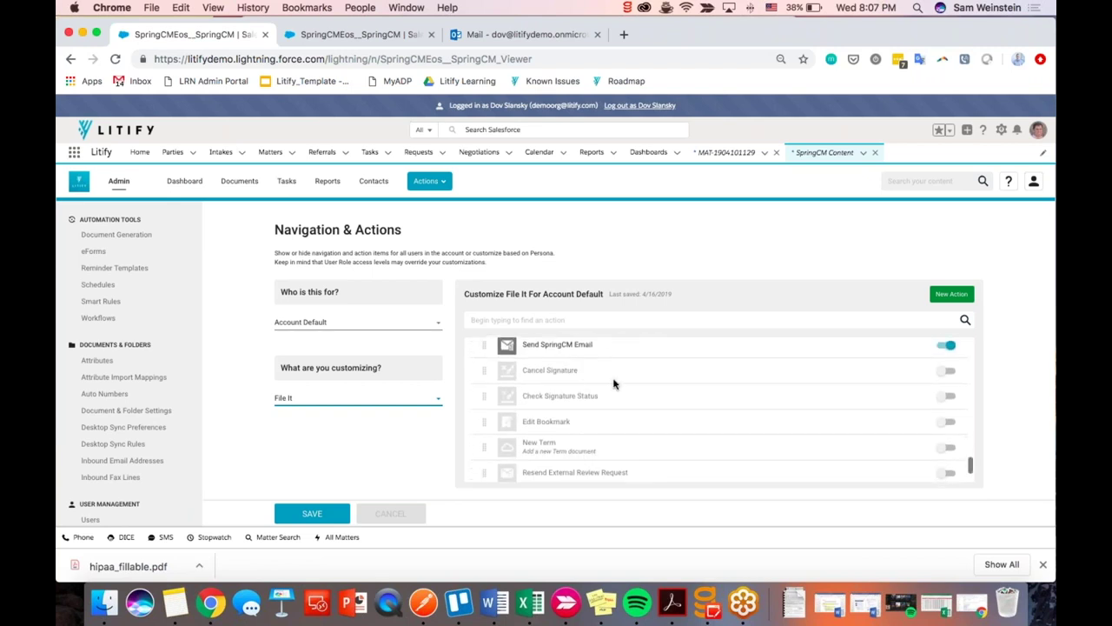
pyautogui.scroll(-1, 626, 397)
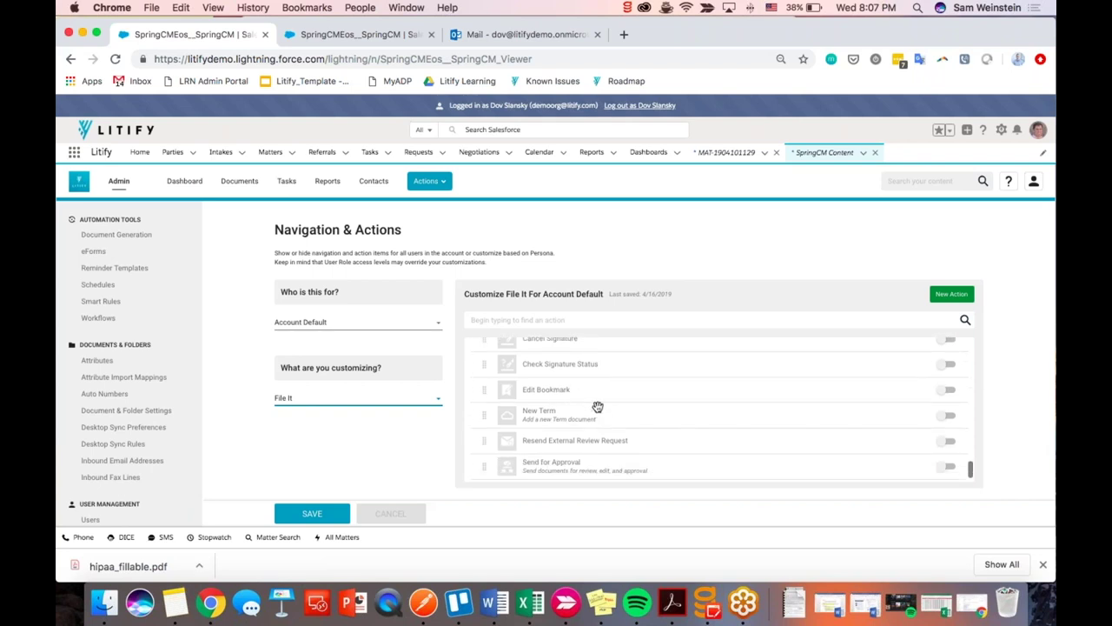
pyautogui.scroll(10, 642, 410)
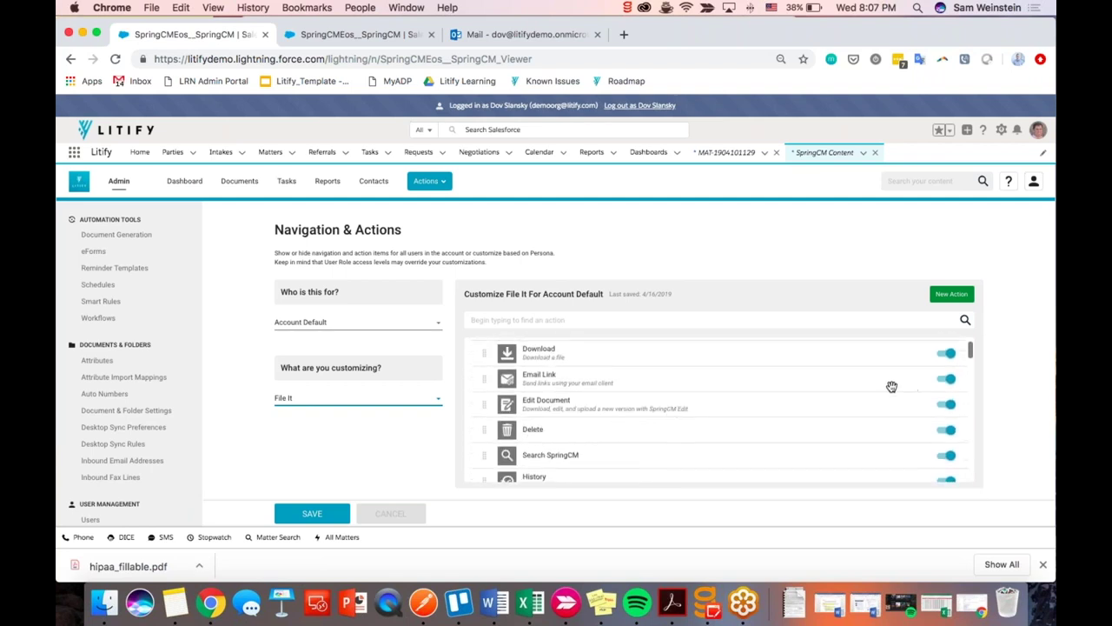
pyautogui.scroll(1, 805, 404)
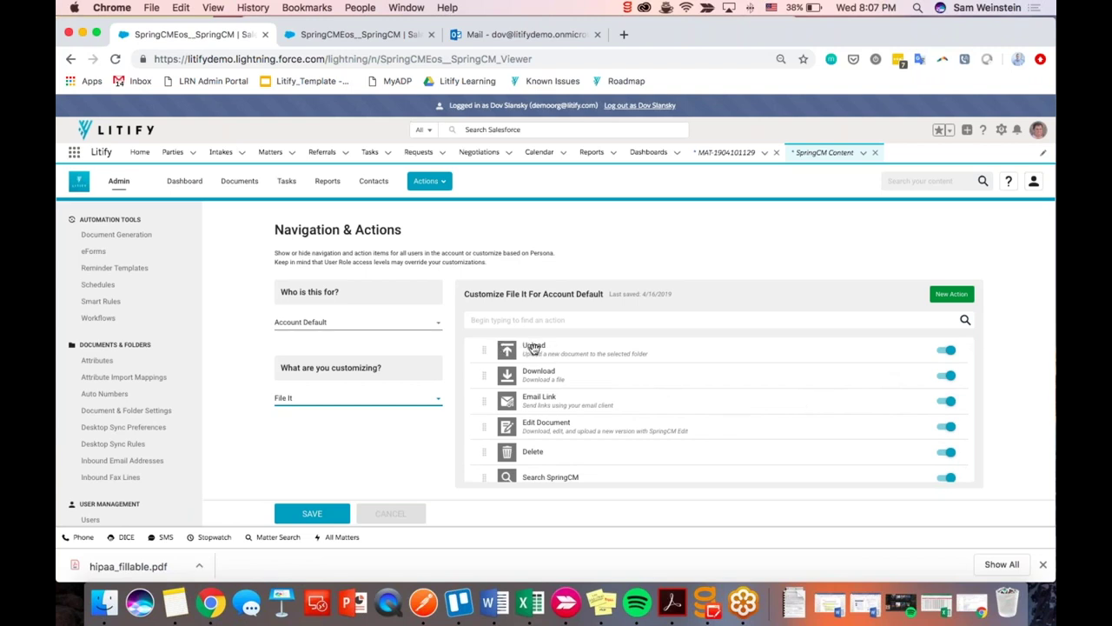
pyautogui.scroll(-3, 534, 347)
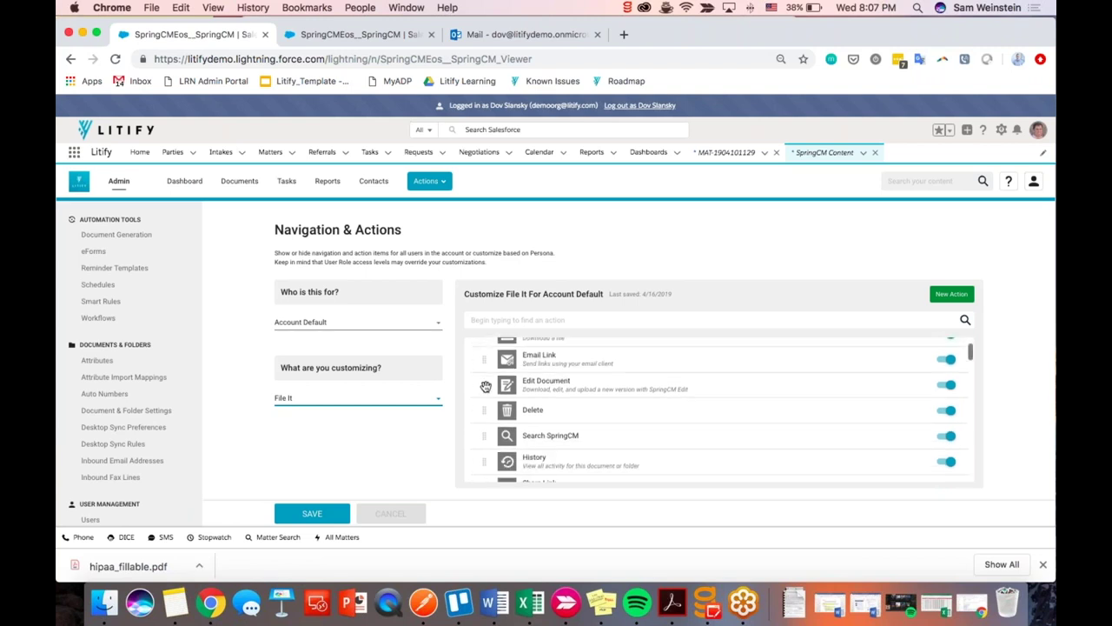
pyautogui.scroll(3, 486, 386)
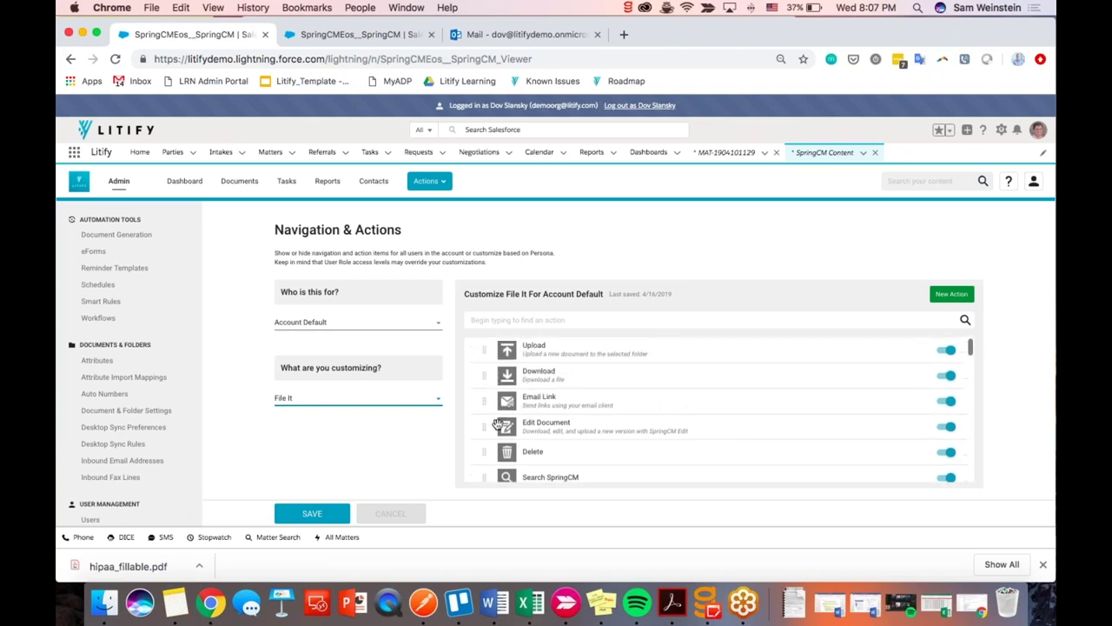
pyautogui.moveTo(485, 427); pyautogui.dragTo(485, 375)
pyautogui.scroll(-10, 555, 380)
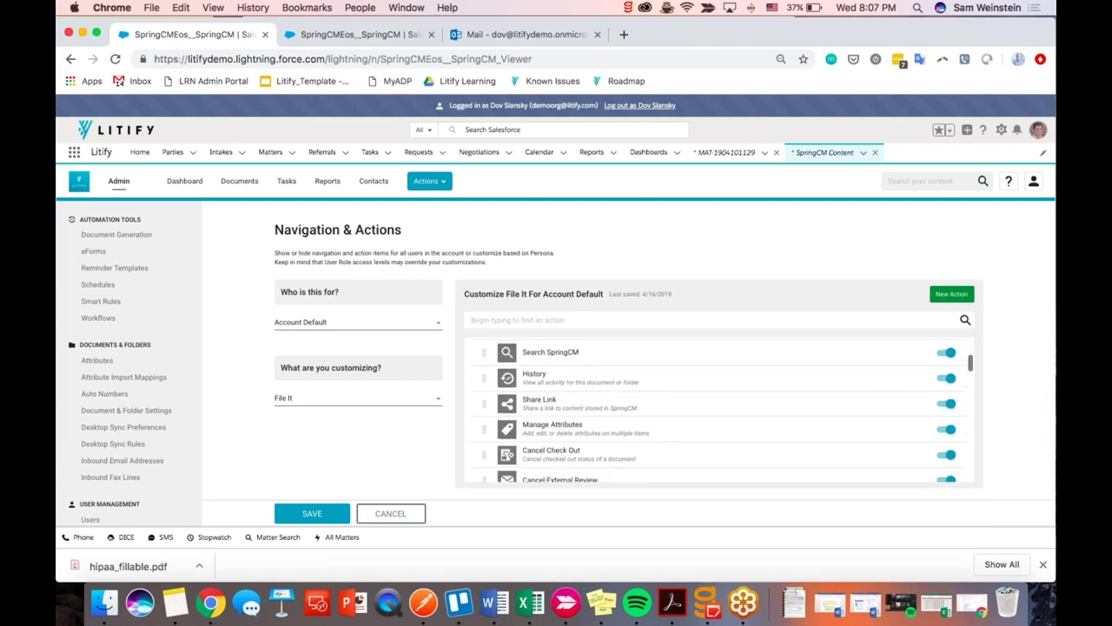
pyautogui.scroll(10, 554, 380)
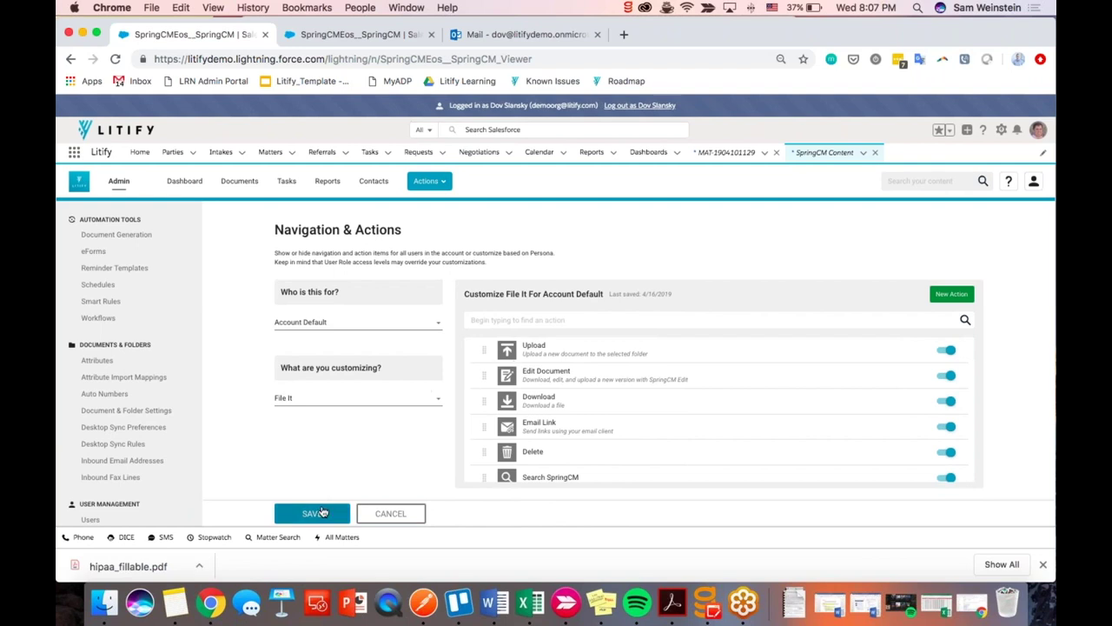
pyautogui.click(322, 513)
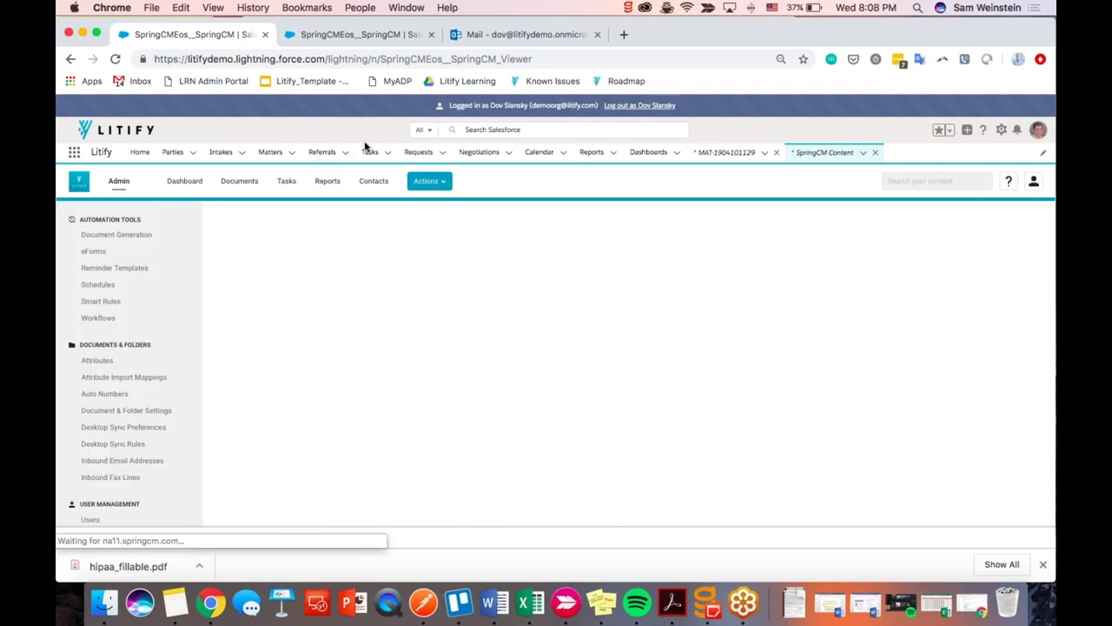
pyautogui.click(271, 153)
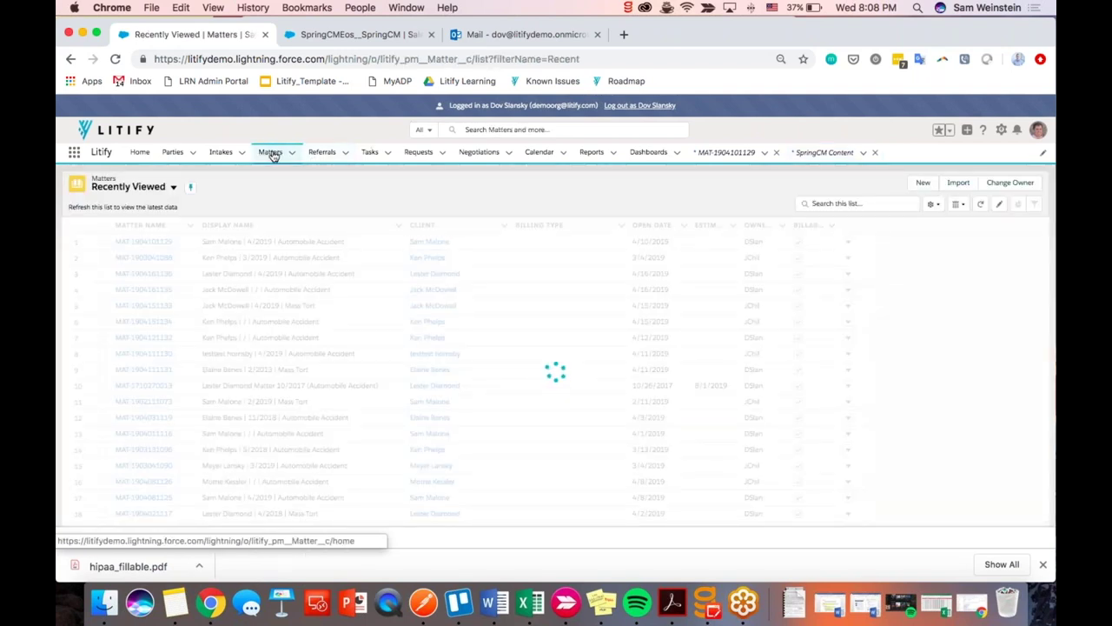
pyautogui.click(167, 243)
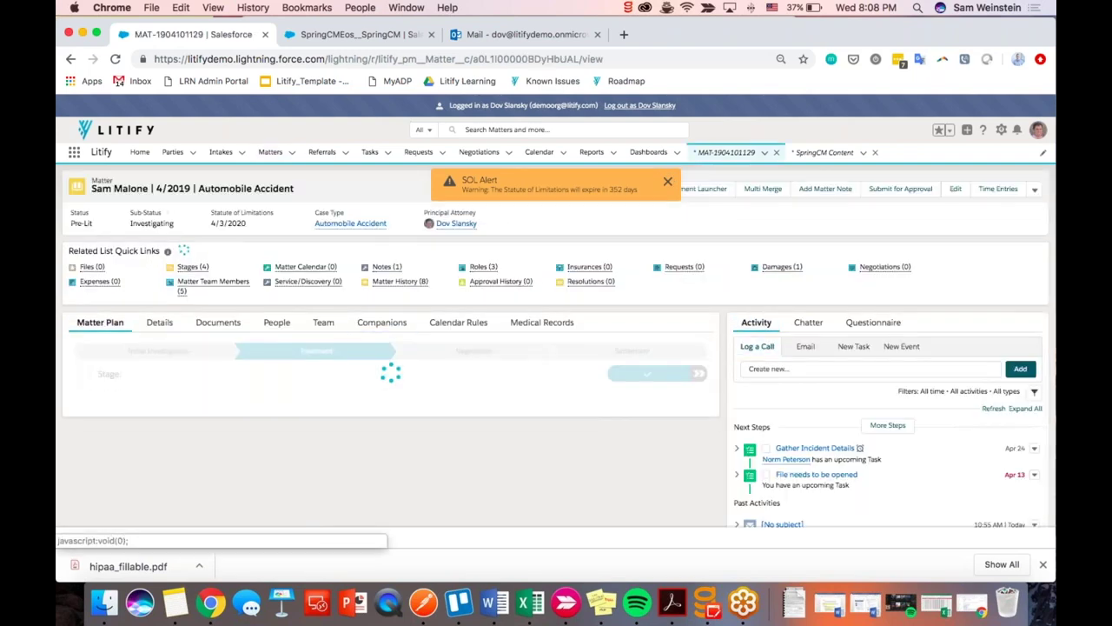
pyautogui.click(218, 323)
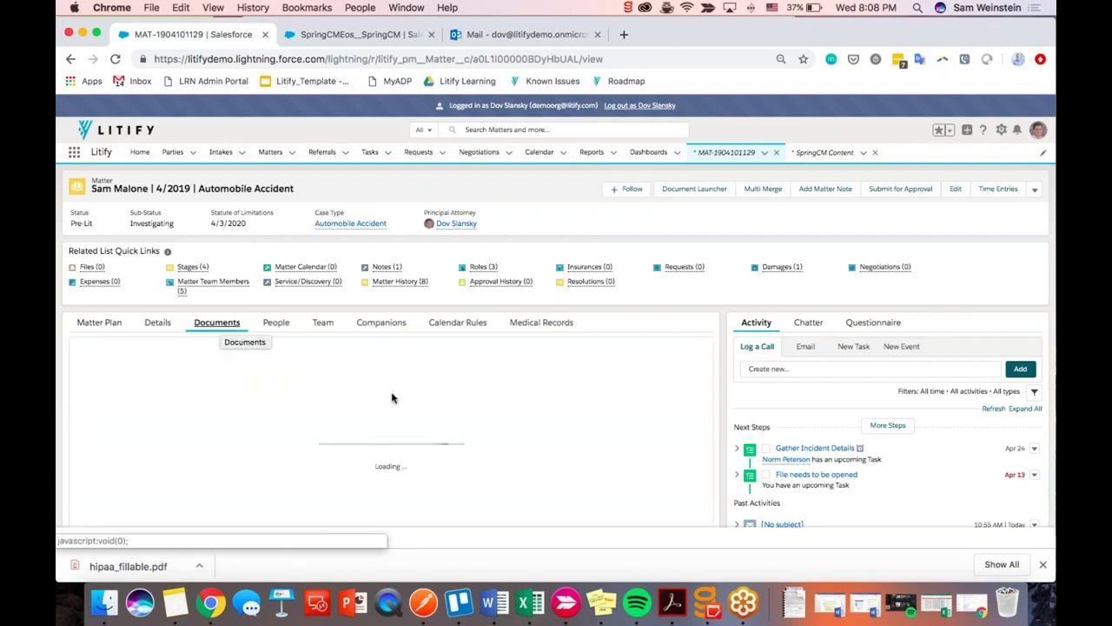
# Select then deselect the TD Letter file, and start a SpringCM search for this matter
pyautogui.scroll(-2, 546, 436)
pyautogui.scroll(-3, 545, 436)
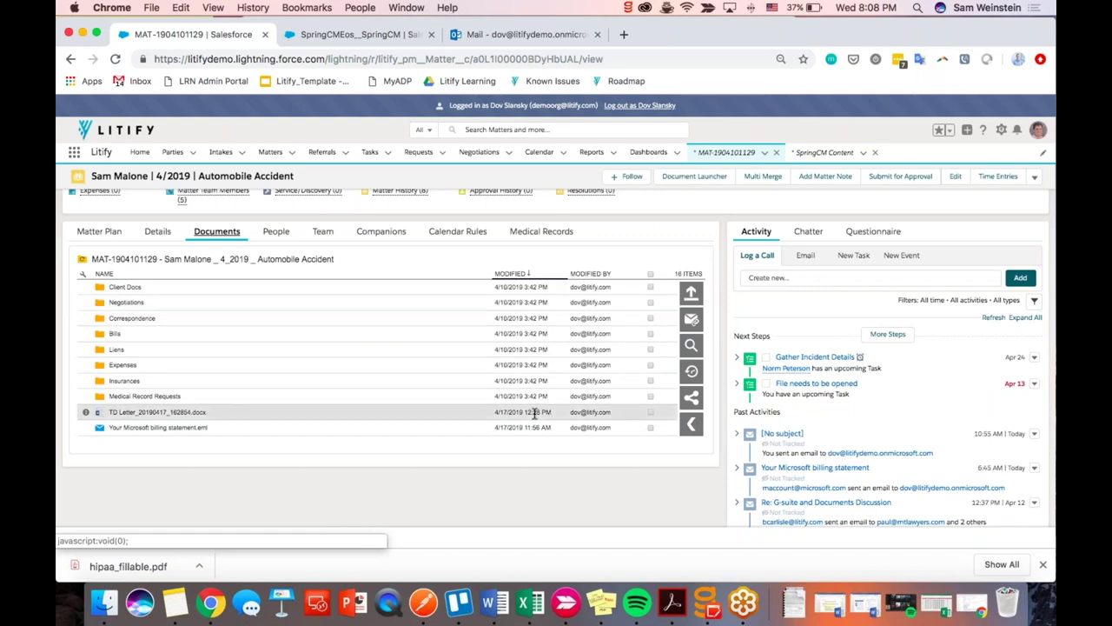
pyautogui.click(650, 413)
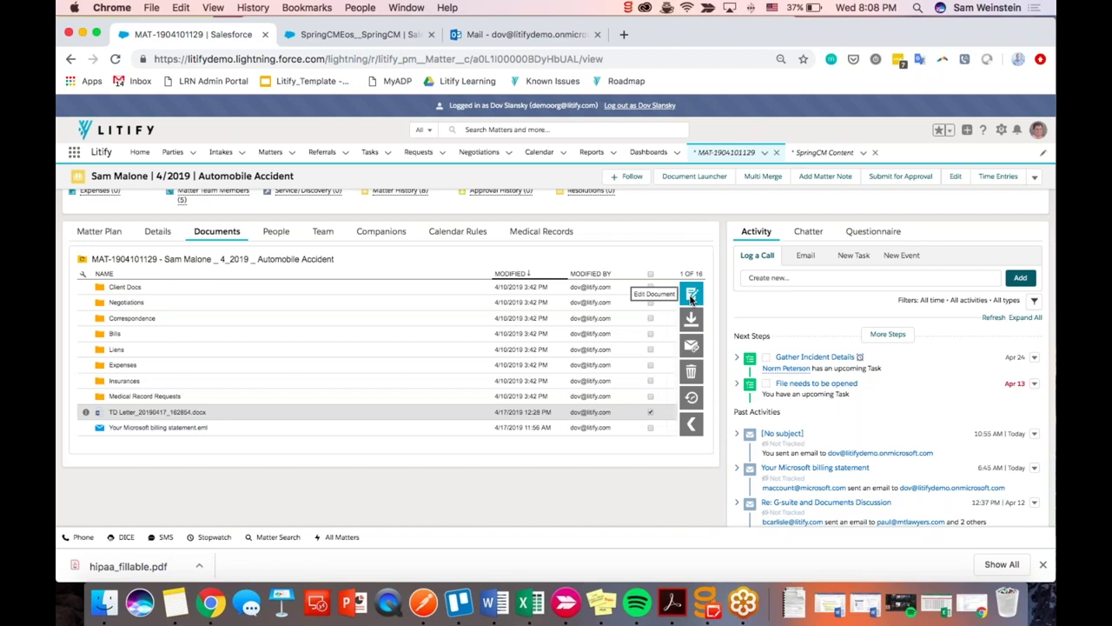
pyautogui.click(651, 410)
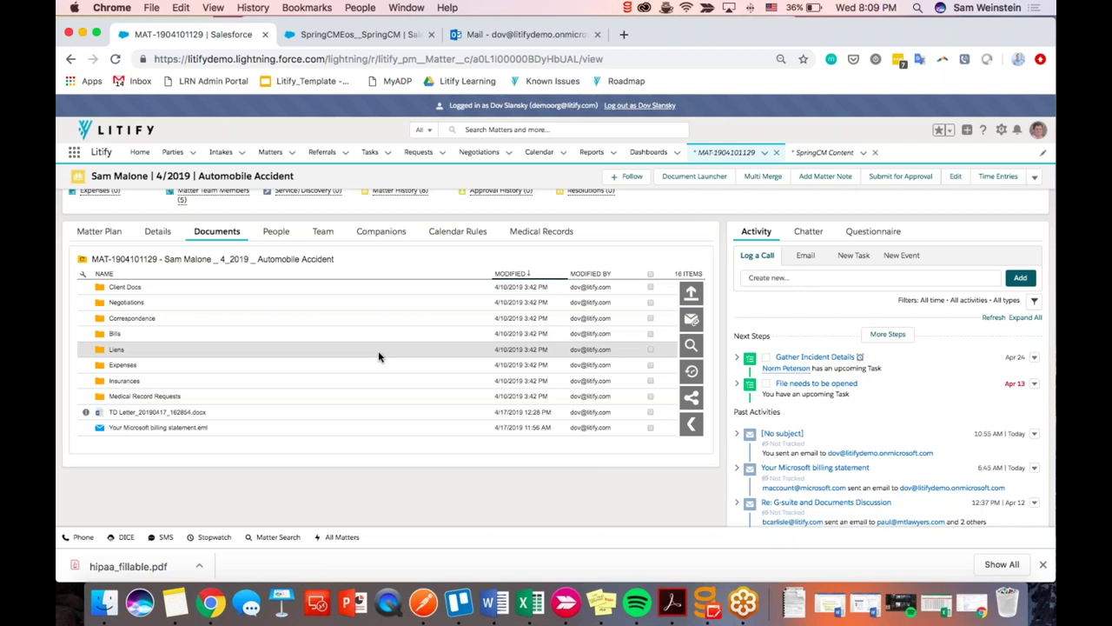
pyautogui.scroll(2, 378, 351)
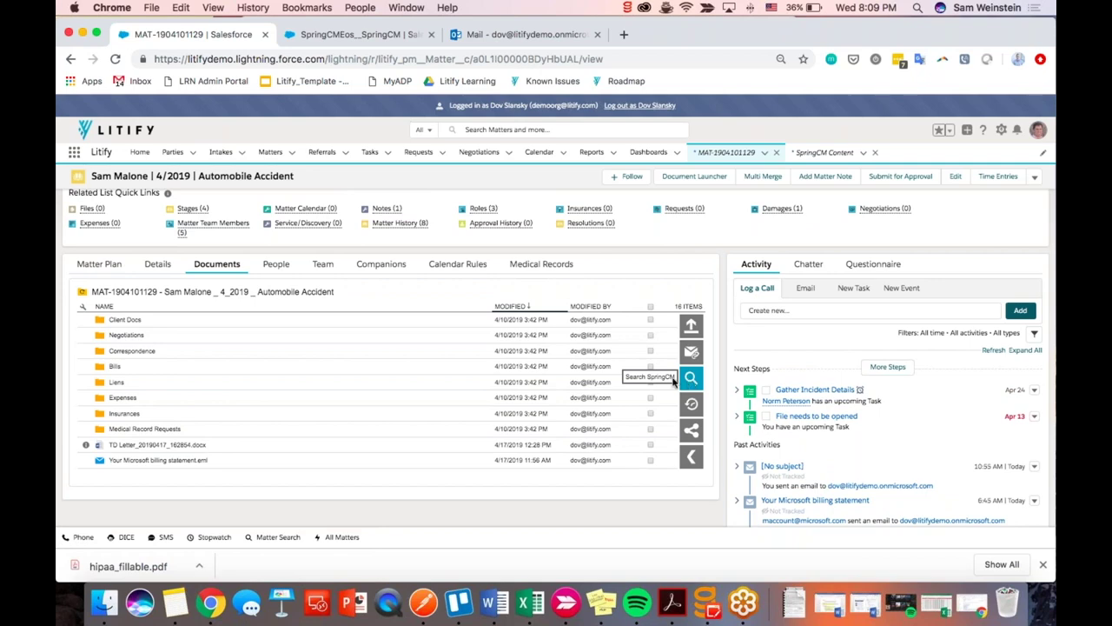
pyautogui.scroll(-2, 347, 400)
pyautogui.scroll(2, 609, 389)
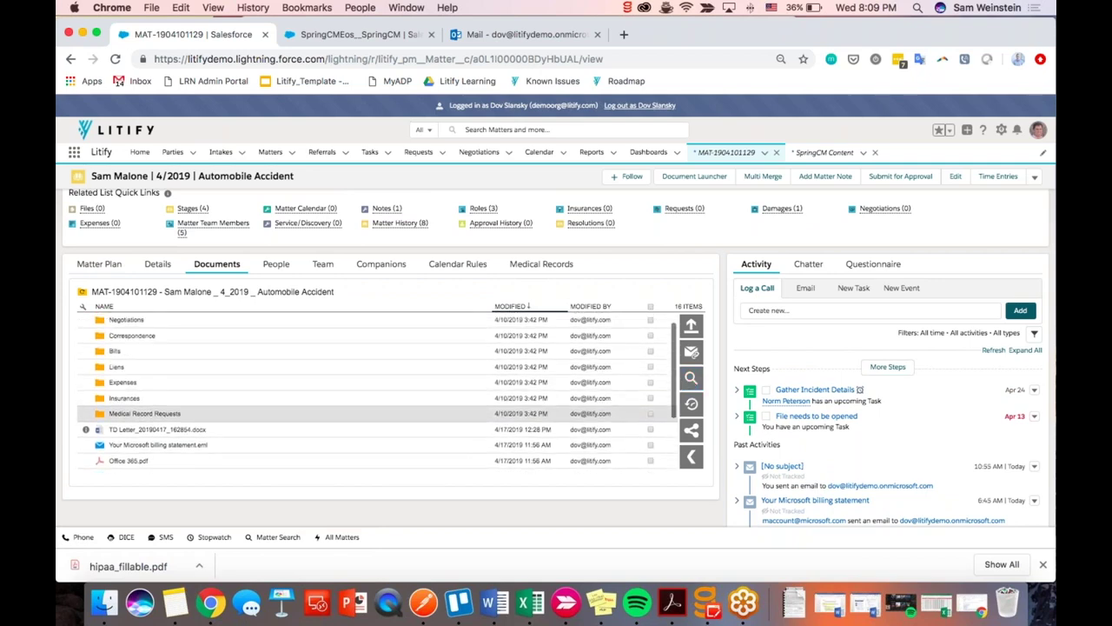
pyautogui.click(691, 379)
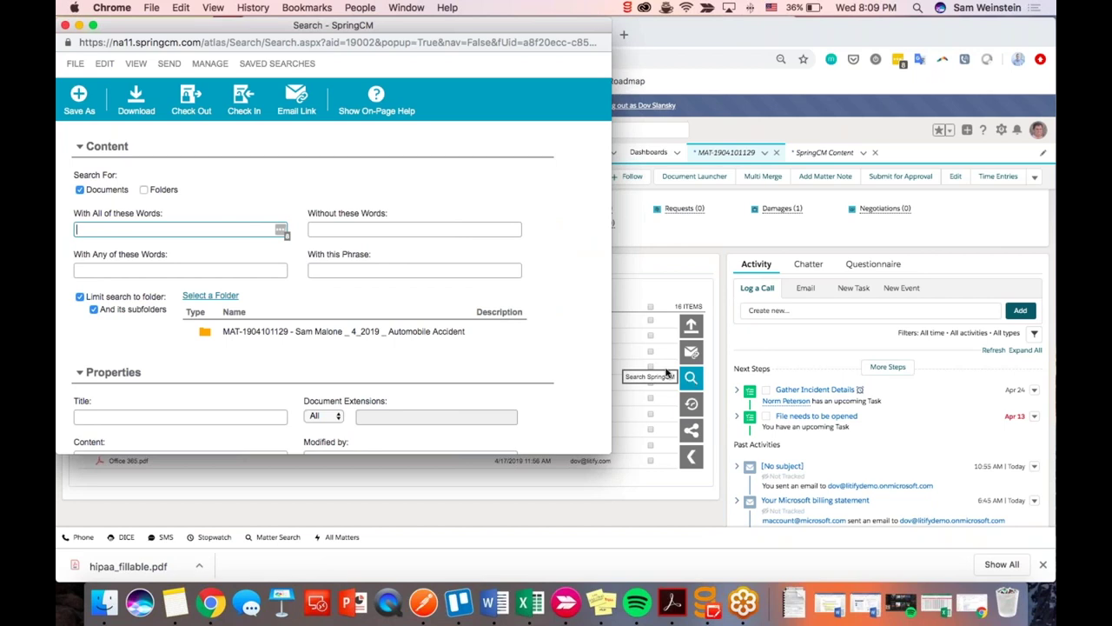
# Run the matter-folder search and review its 11 document results
pyautogui.scroll(-5, 582, 365)
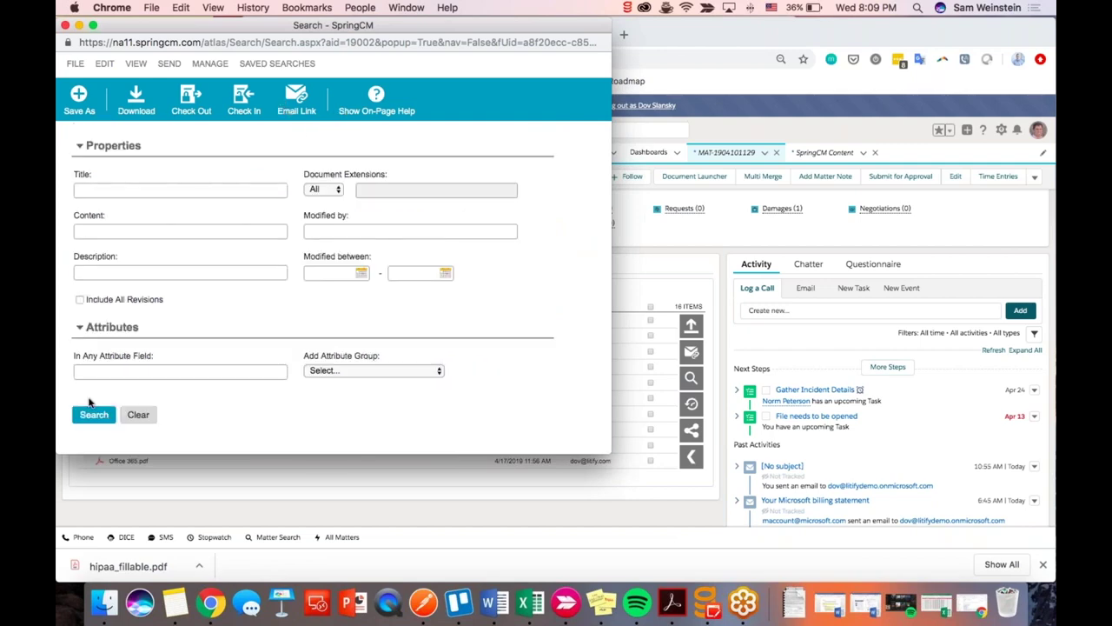
pyautogui.click(92, 416)
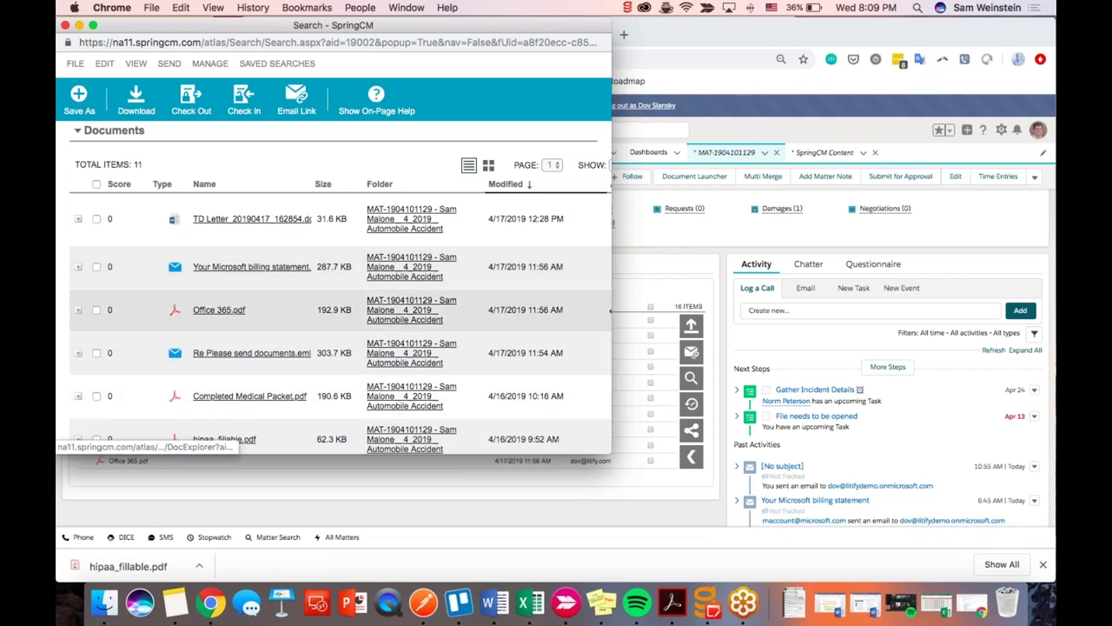
pyautogui.scroll(-5, 232, 300)
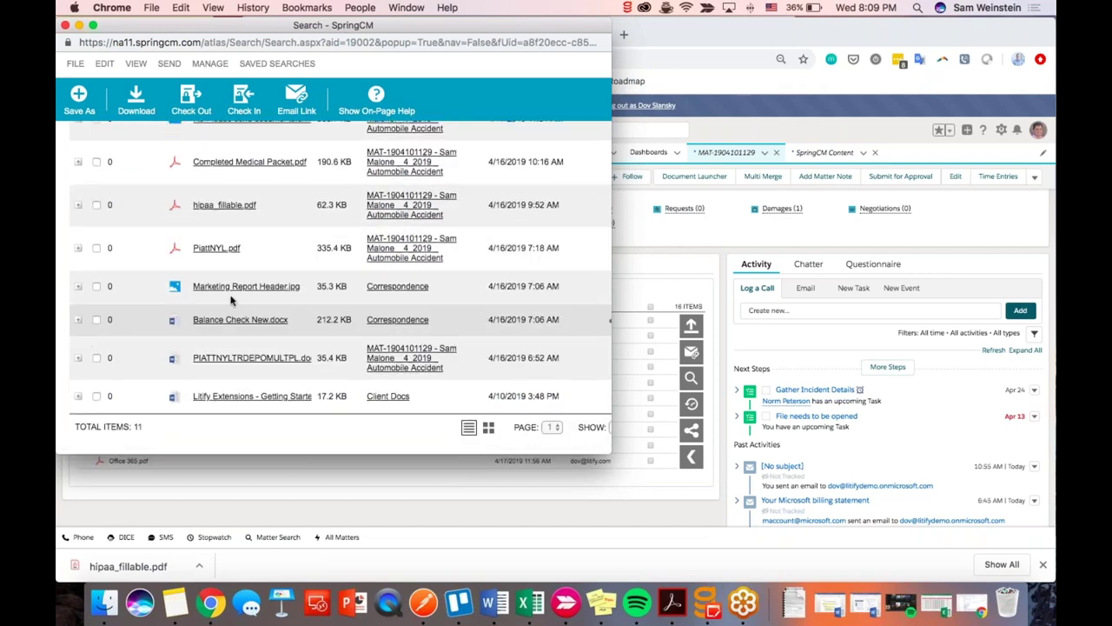
pyautogui.scroll(10, 232, 300)
pyautogui.scroll(-4, 232, 300)
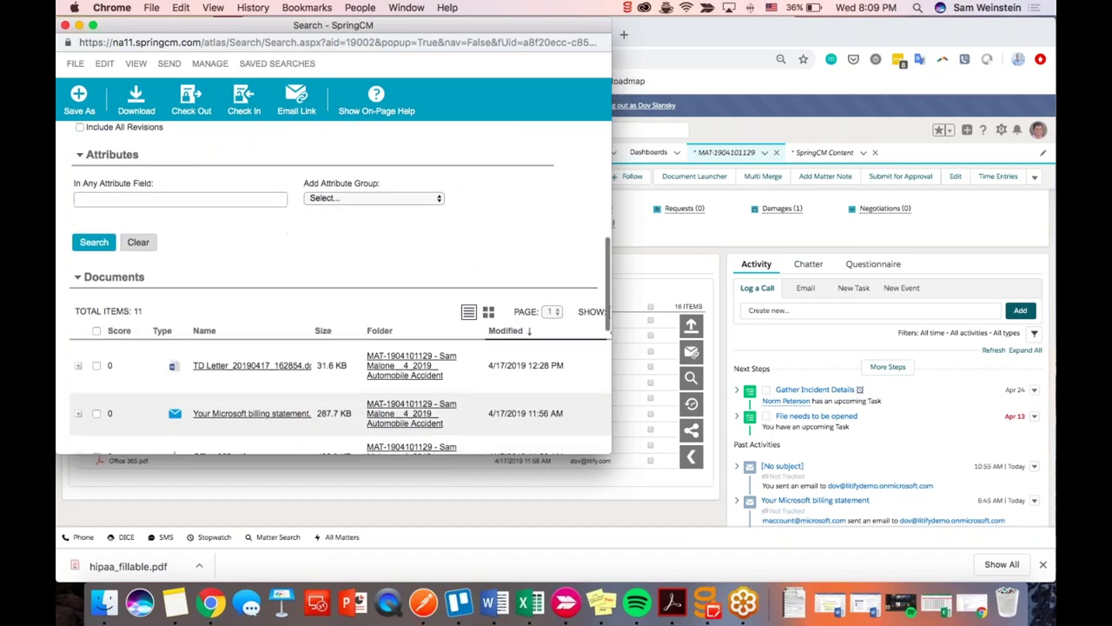
pyautogui.scroll(-4, 94, 206)
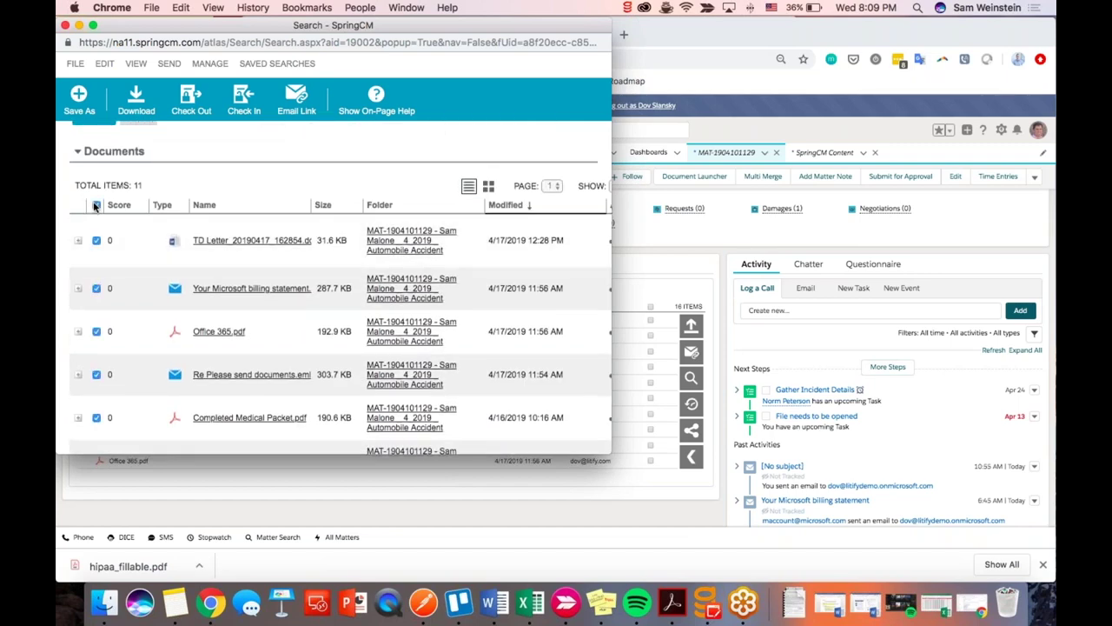
# Select all search results, download them in bulk, and return to the matter's desktop
pyautogui.click(95, 205)
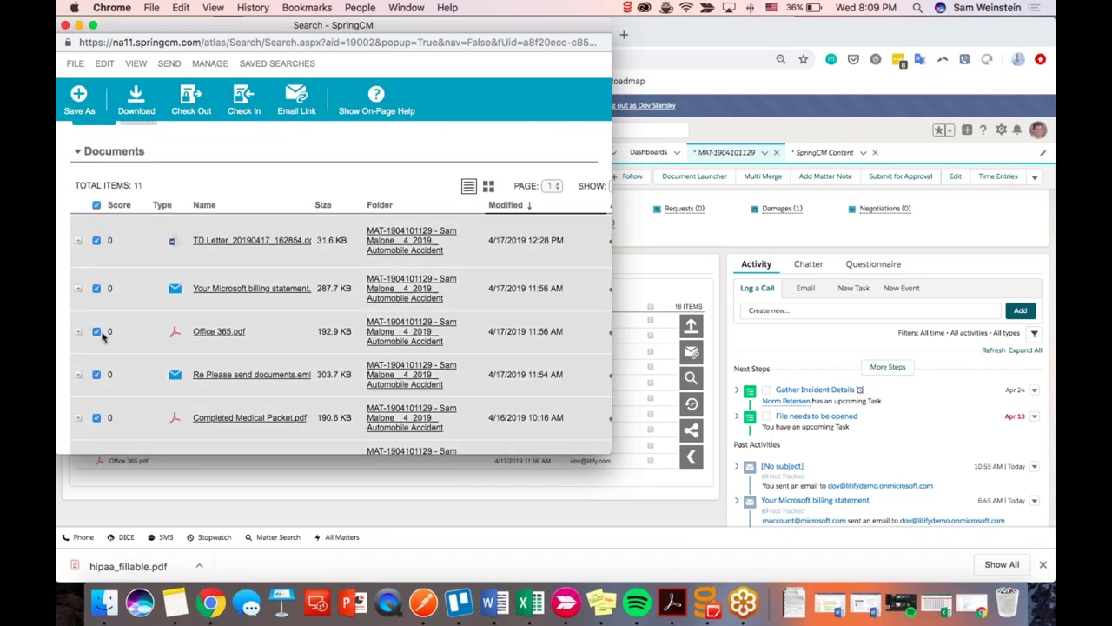
pyautogui.click(131, 113)
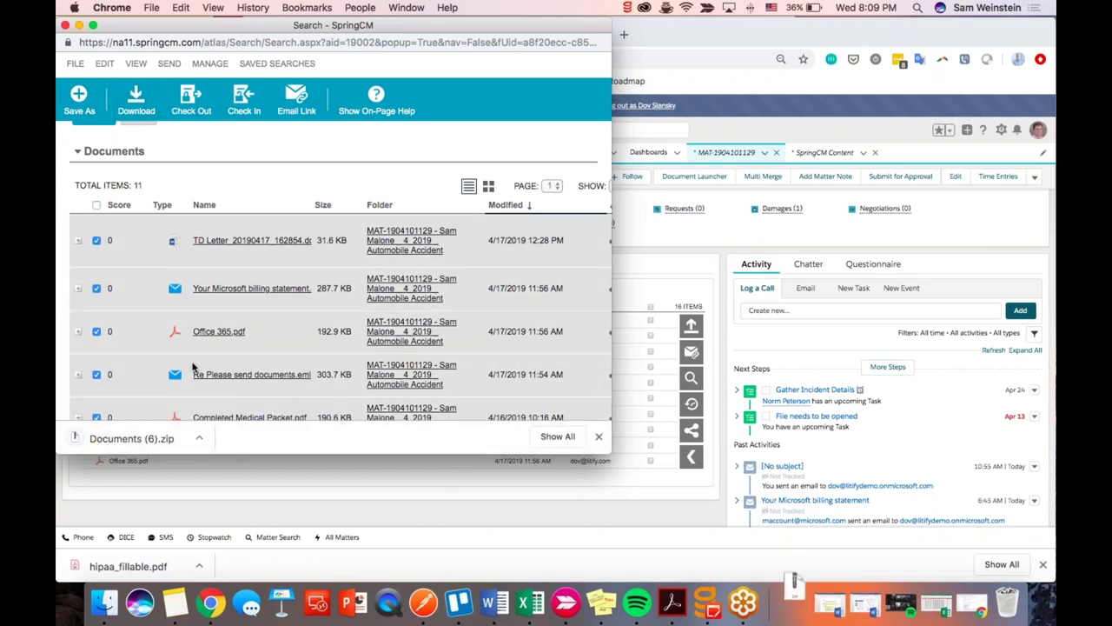
pyautogui.scroll(-6, 193, 367)
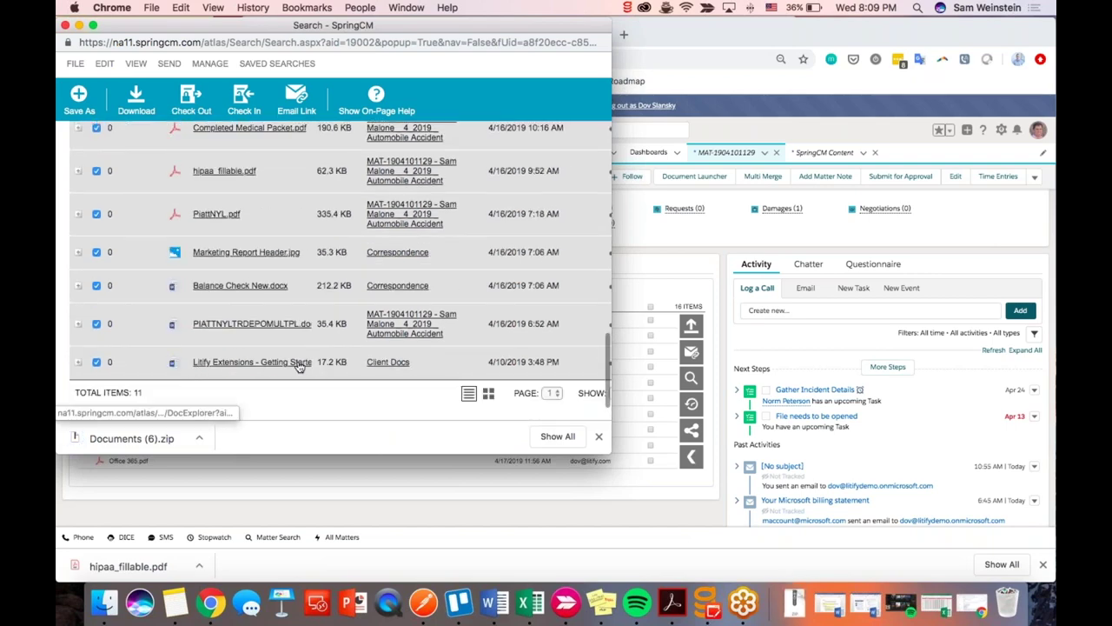
pyautogui.hotkey('ctrl', 'Right')
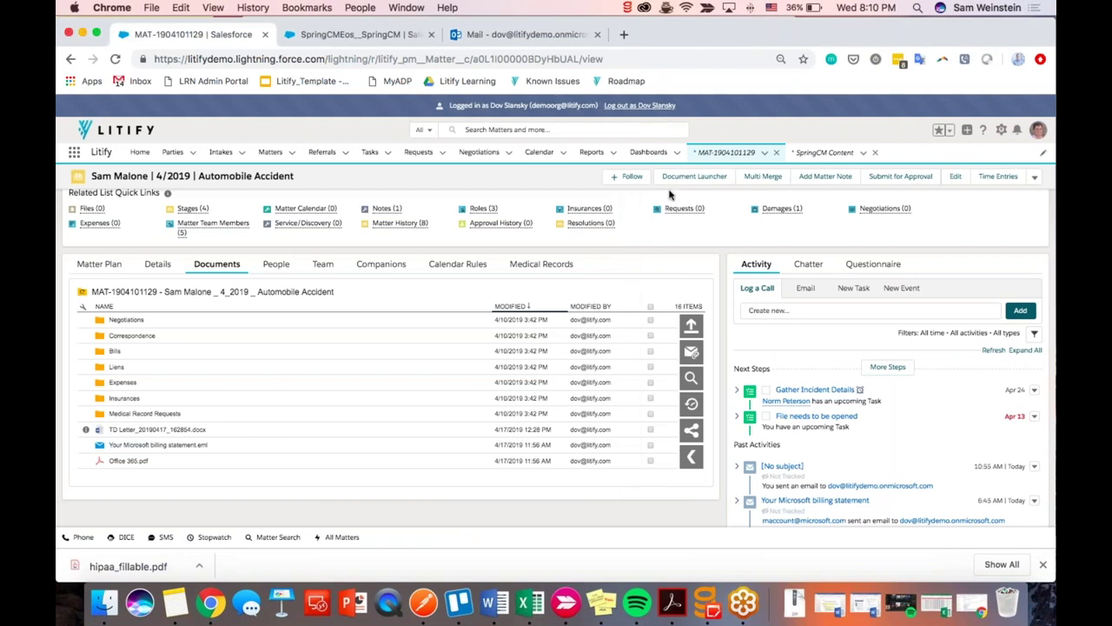
# Open the Document Launcher from the matter's action bar to see its 9 templates
pyautogui.click(684, 178)
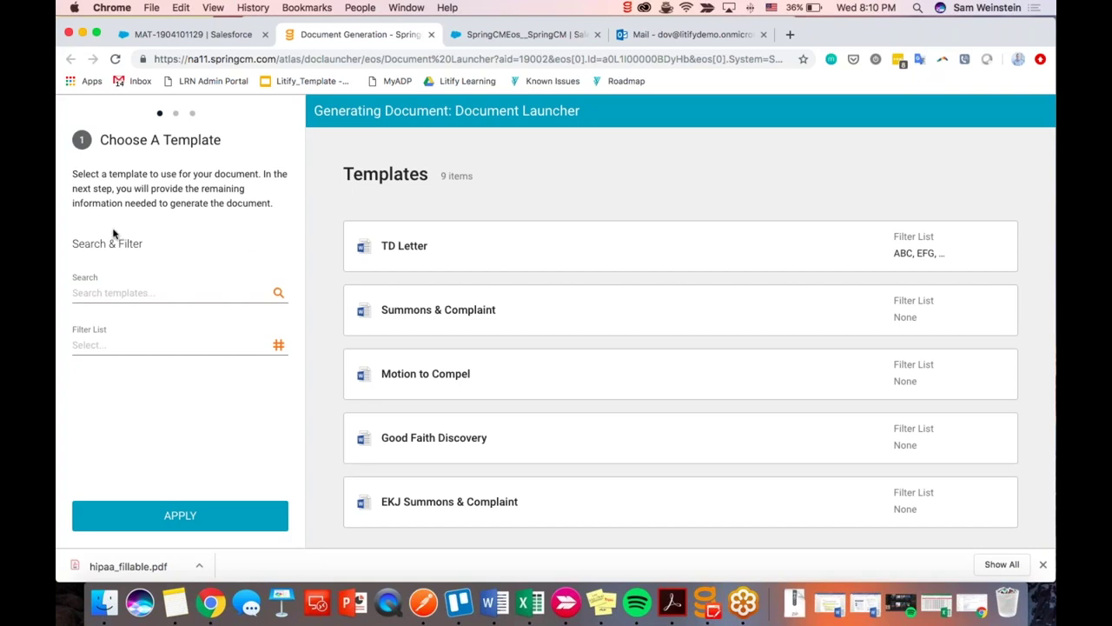
pyautogui.moveTo(74, 244); pyautogui.dragTo(142, 241)
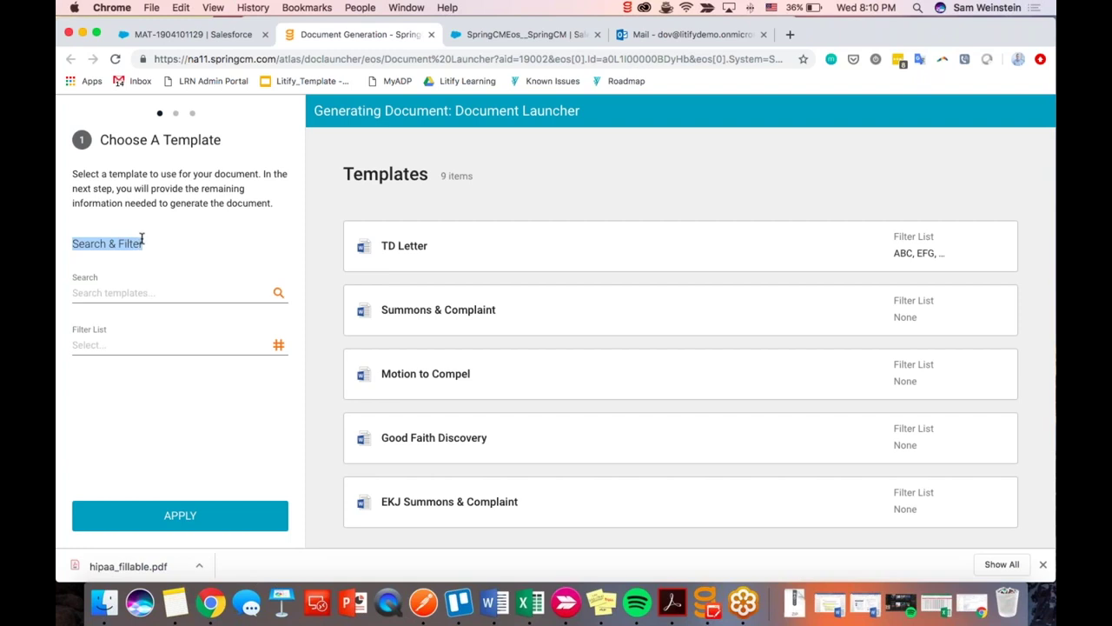
pyautogui.click(141, 240)
pyautogui.click(112, 299)
pyautogui.write('TD letter')
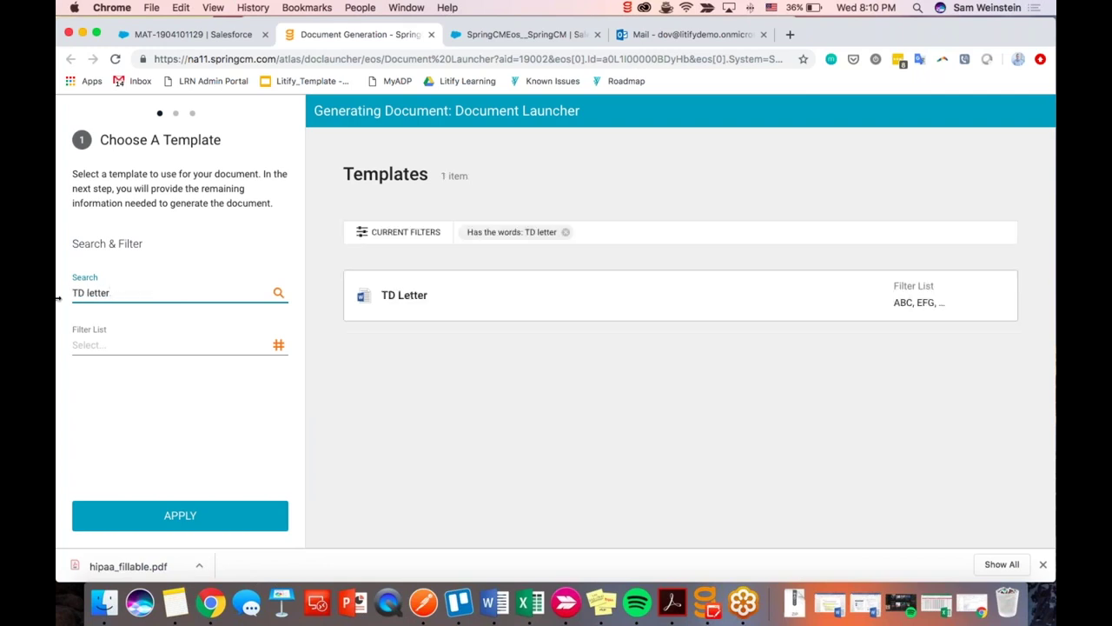
pyautogui.press('BackSpace')
pyautogui.press('BackSpace')
pyautogui.press('BackSpace')
pyautogui.press('BackSpace')
pyautogui.press('BackSpace')
pyautogui.press('BackSpace')
pyautogui.press('BackSpace')
pyautogui.press('BackSpace')
pyautogui.press('BackSpace')
pyautogui.click(149, 348)
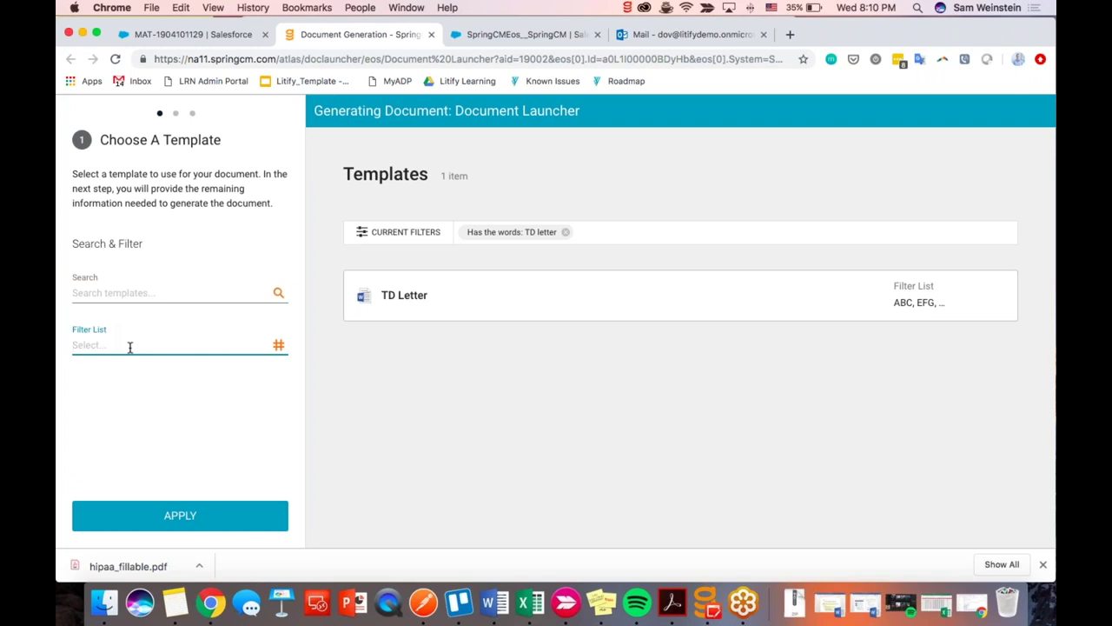
pyautogui.write('workers')
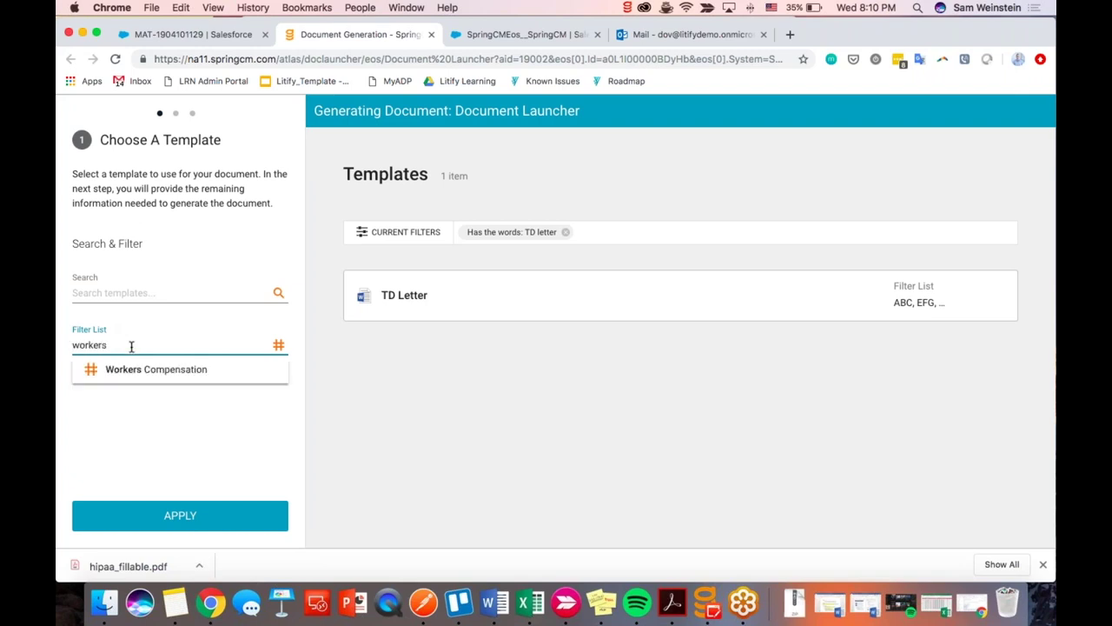
pyautogui.click(130, 369)
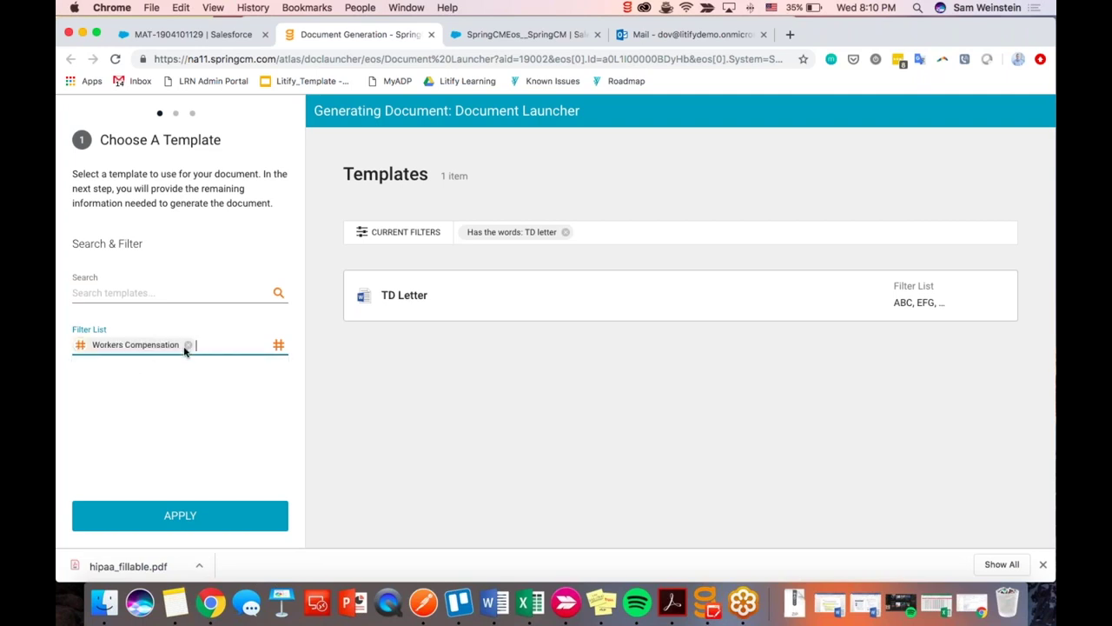
pyautogui.click(189, 518)
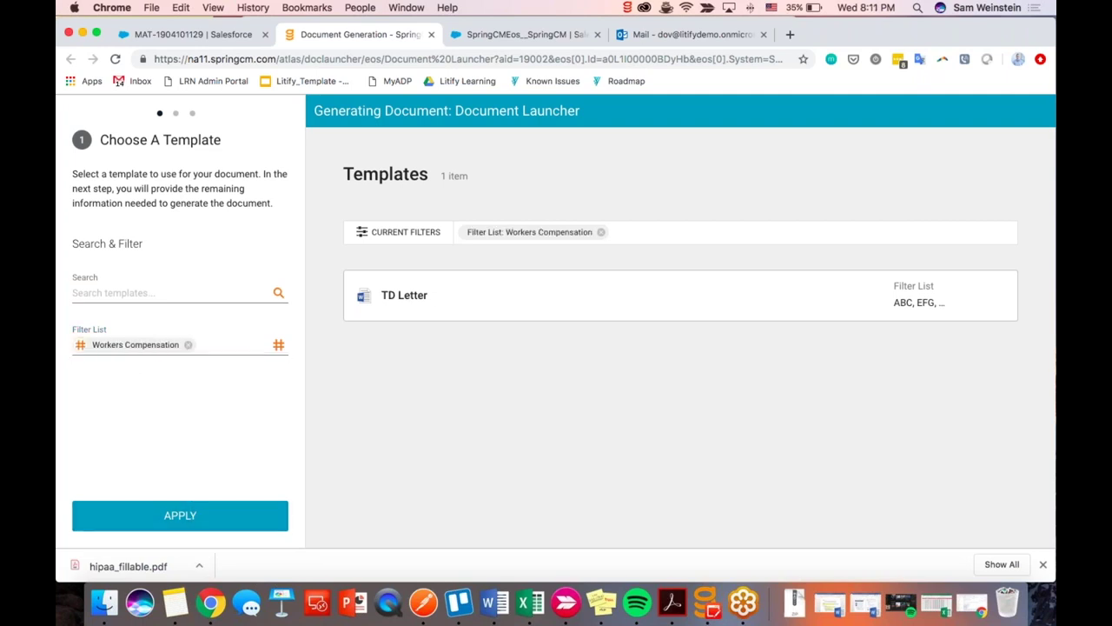
pyautogui.click(600, 232)
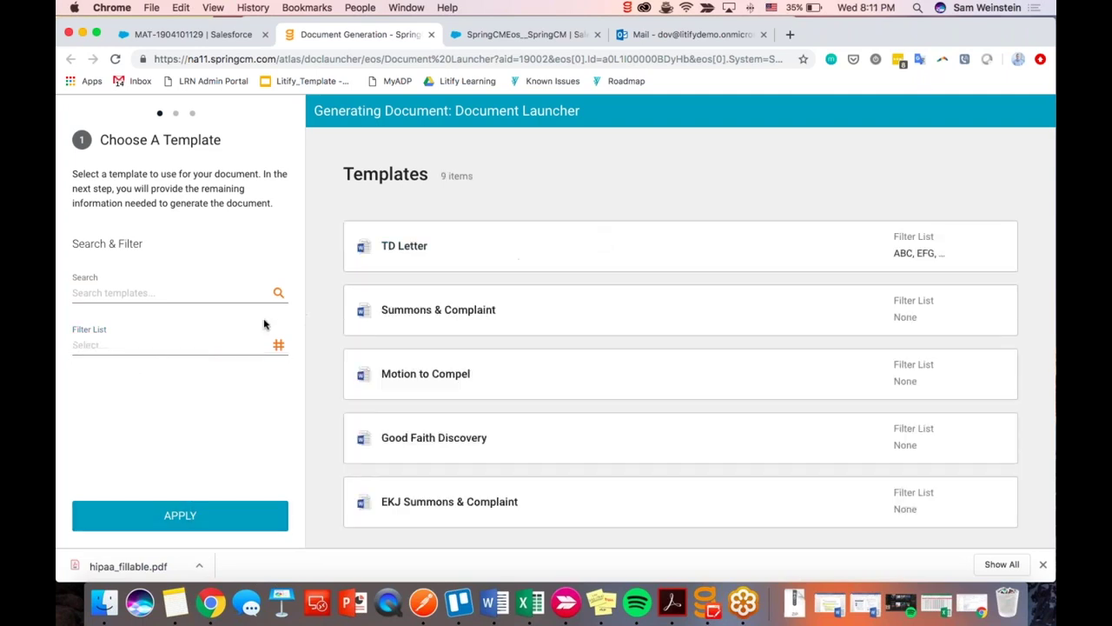
pyautogui.click(199, 339)
pyautogui.write('TD let')
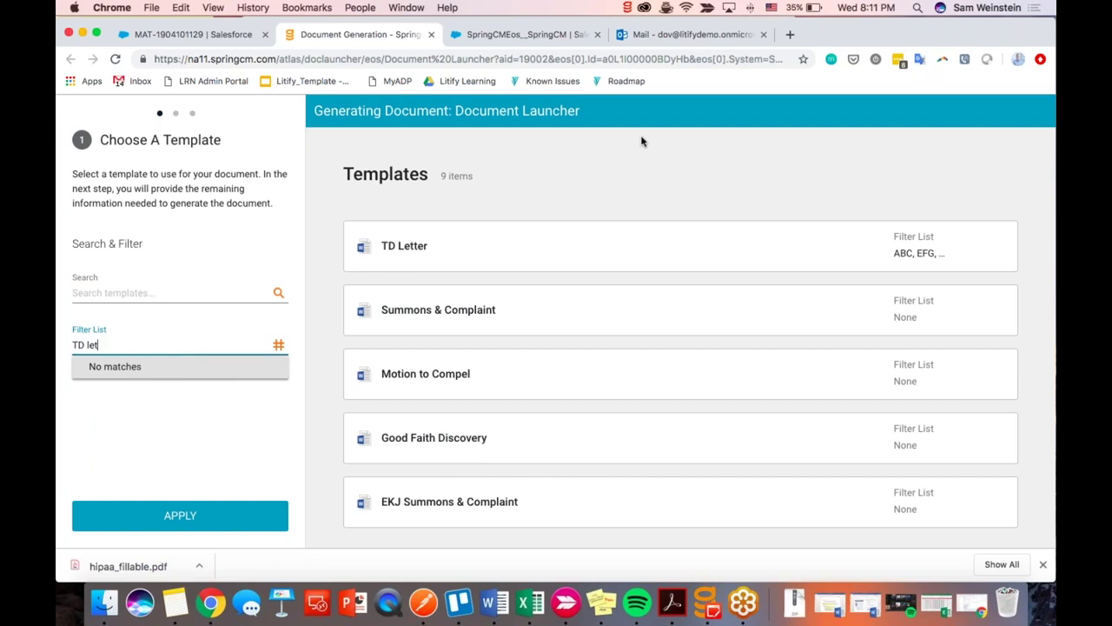
pyautogui.click(180, 35)
# Close the Document Generation tab, then view and close the TD Letter preview
pyautogui.click(431, 35)
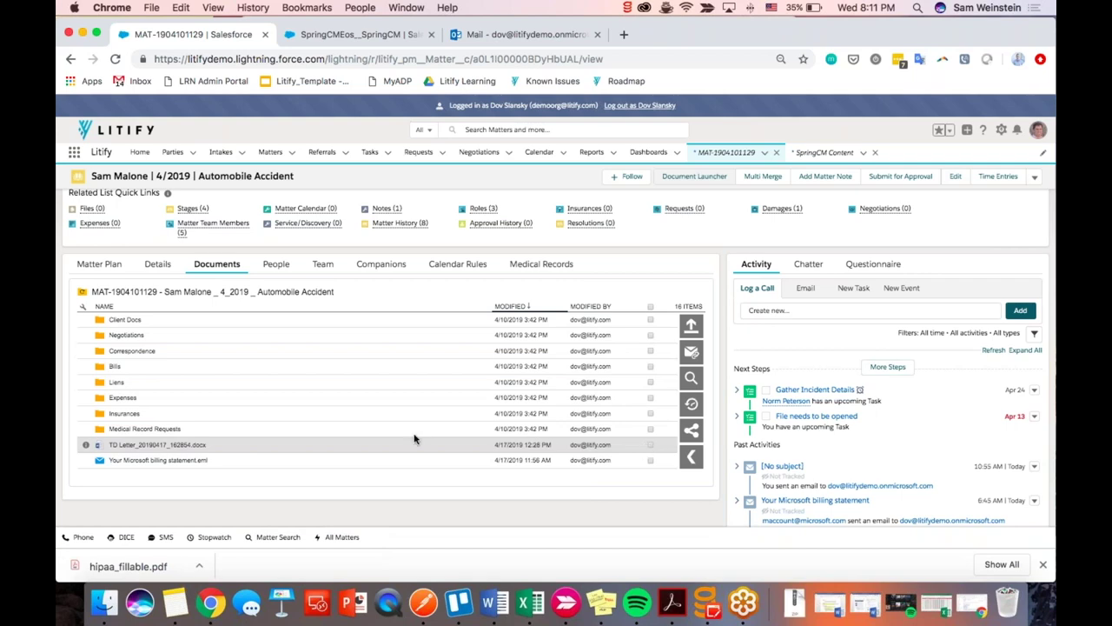
pyautogui.click(161, 447)
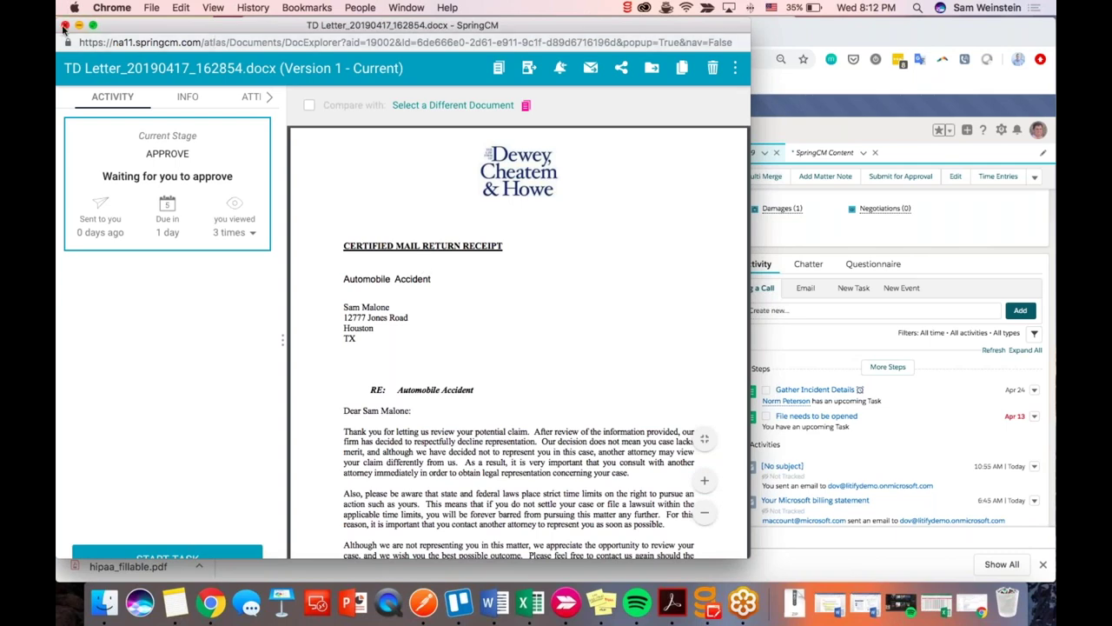
pyautogui.click(64, 27)
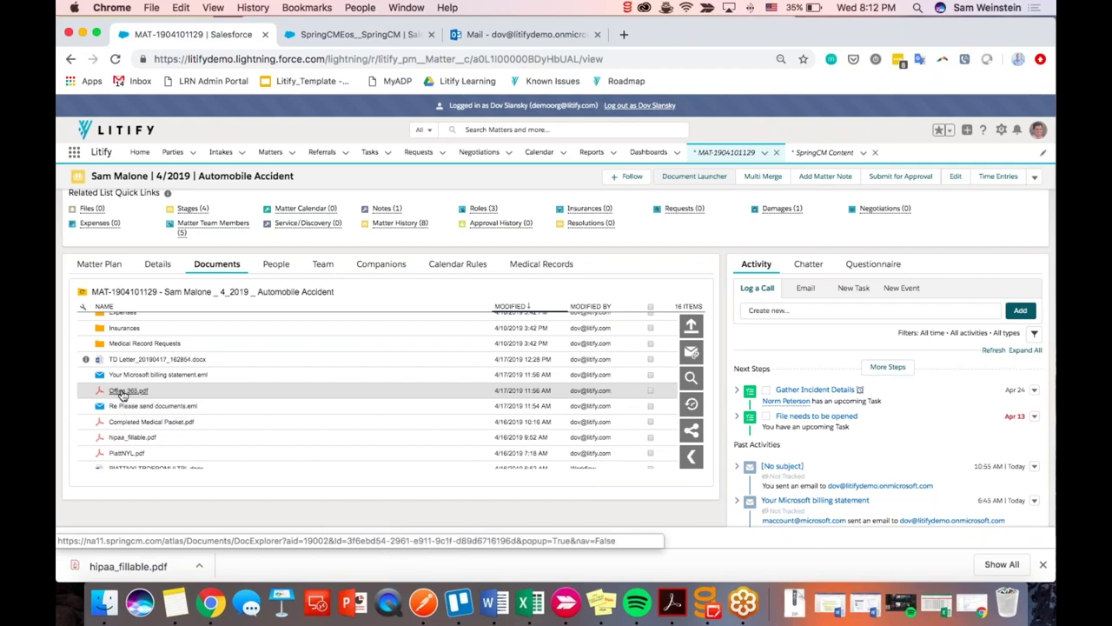
# Open Office 365.pdf in the viewer, start printing it, then cancel
pyautogui.click(122, 393)
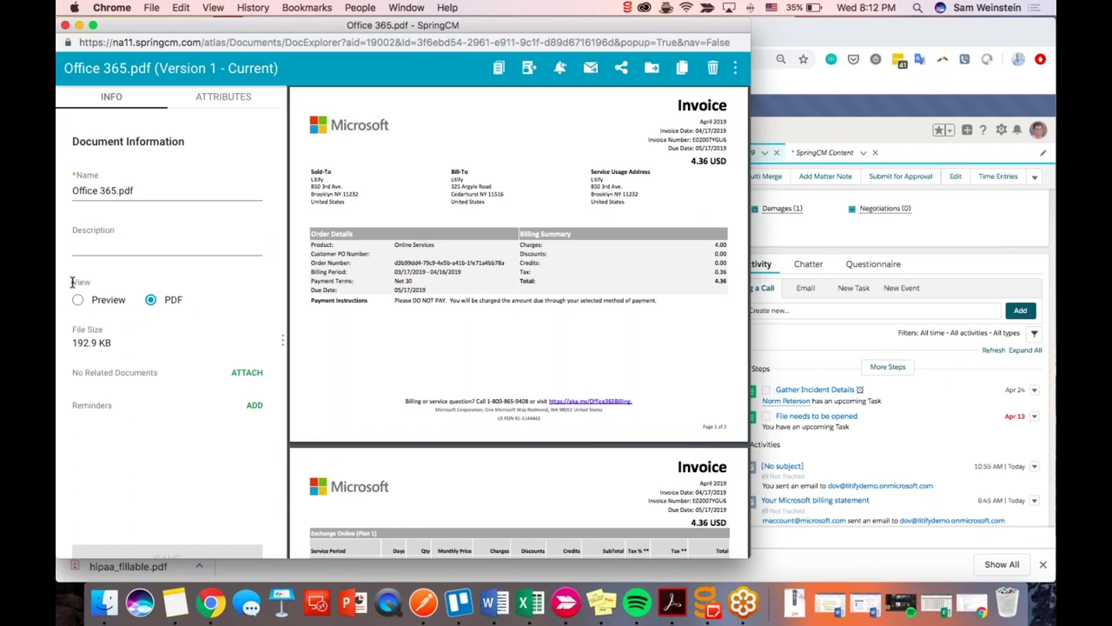
pyautogui.click(148, 298)
pyautogui.rightClick(526, 157)
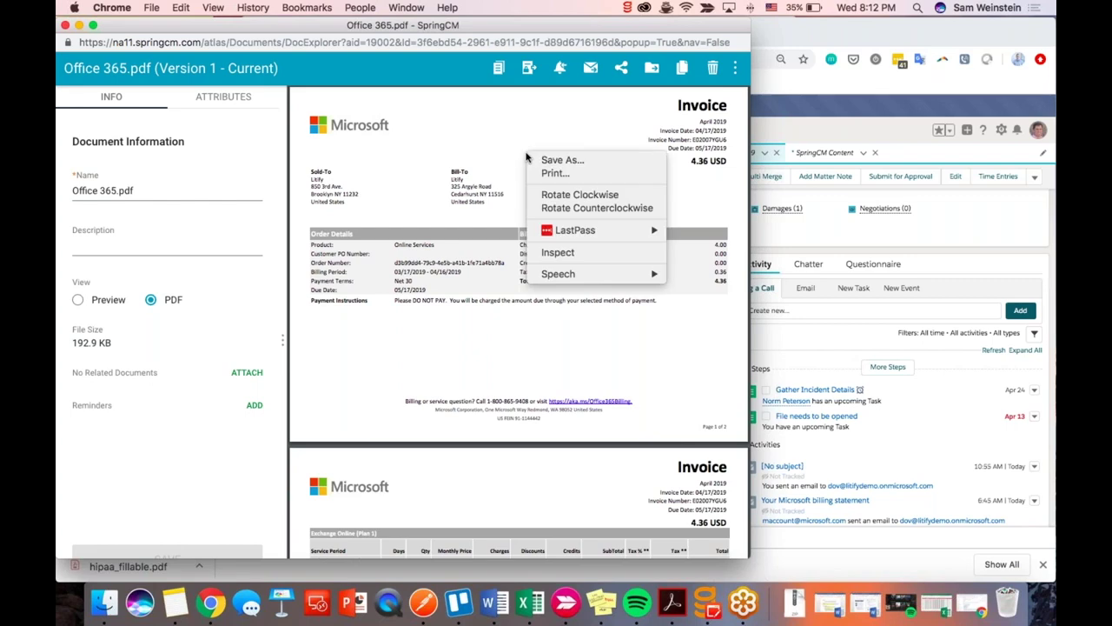
pyautogui.click(553, 173)
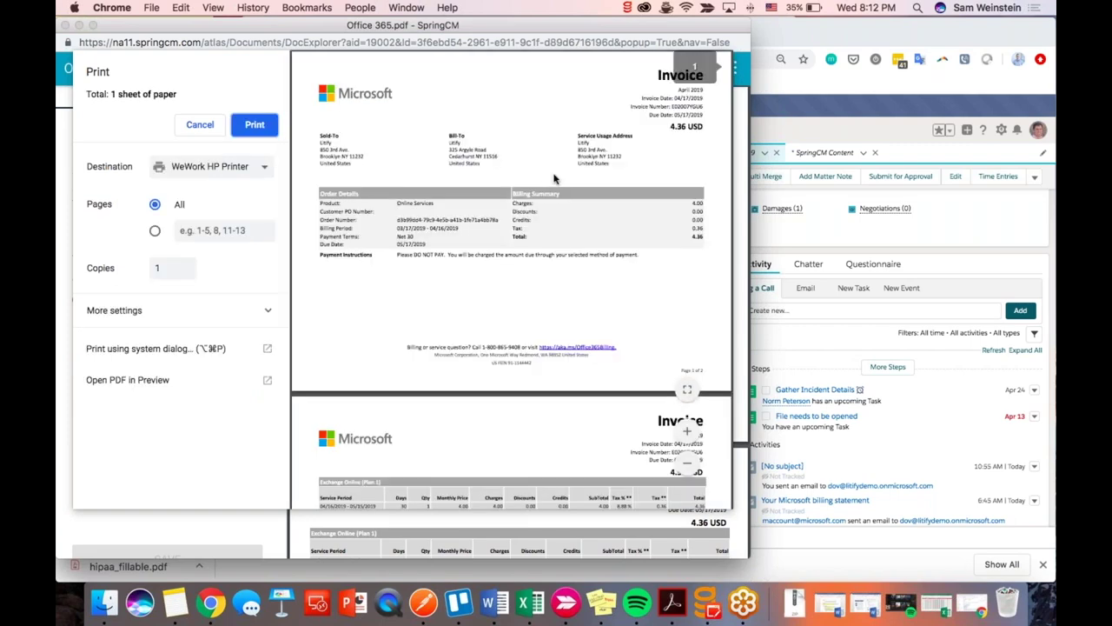
pyautogui.scroll(-5, 555, 243)
pyautogui.scroll(4, 556, 247)
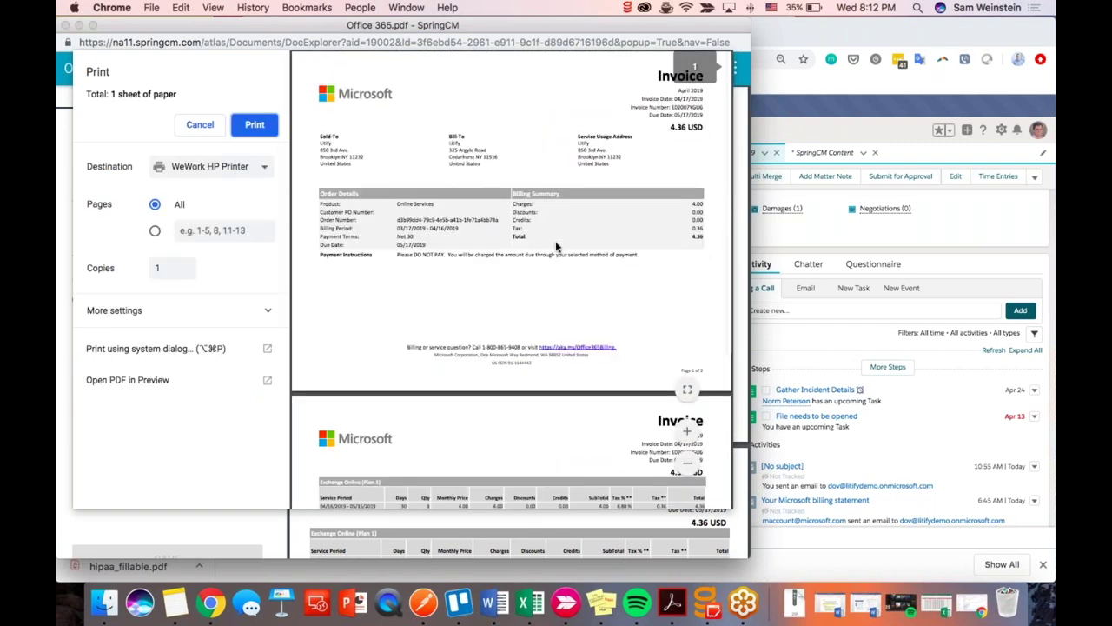
pyautogui.click(198, 124)
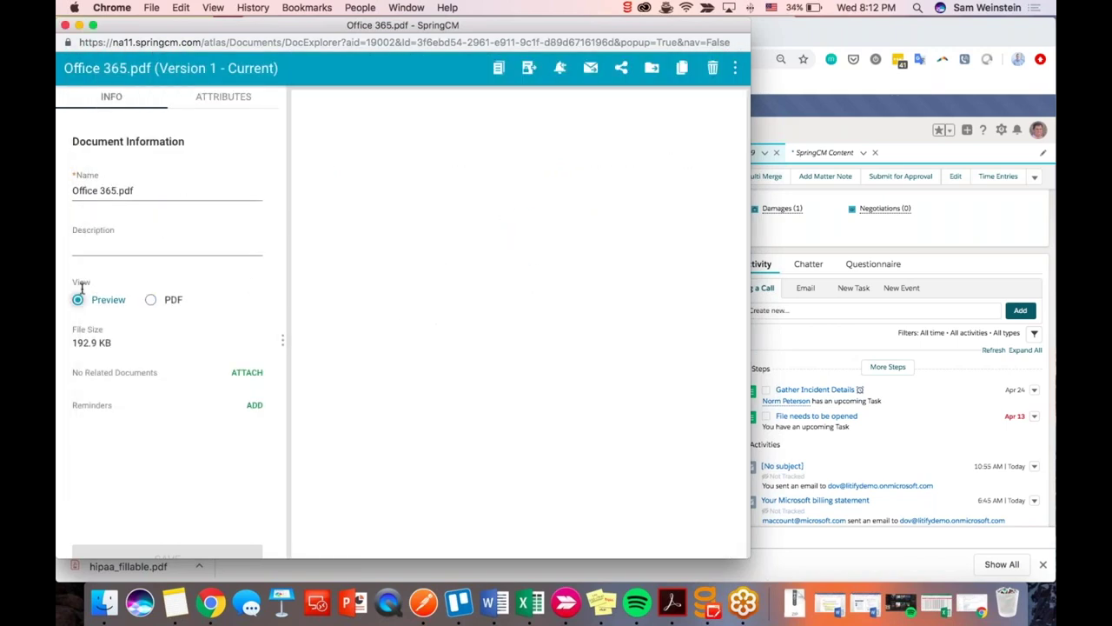
# Switch the view back to PDF and start printing the invoice again
pyautogui.click(150, 298)
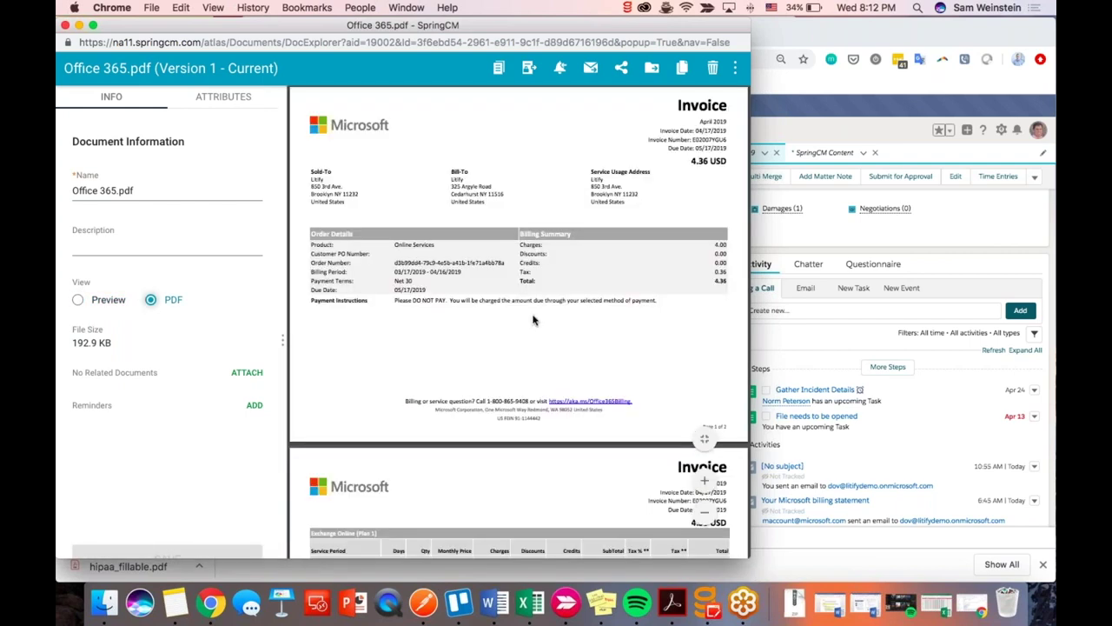
pyautogui.rightClick(533, 320)
pyautogui.click(557, 336)
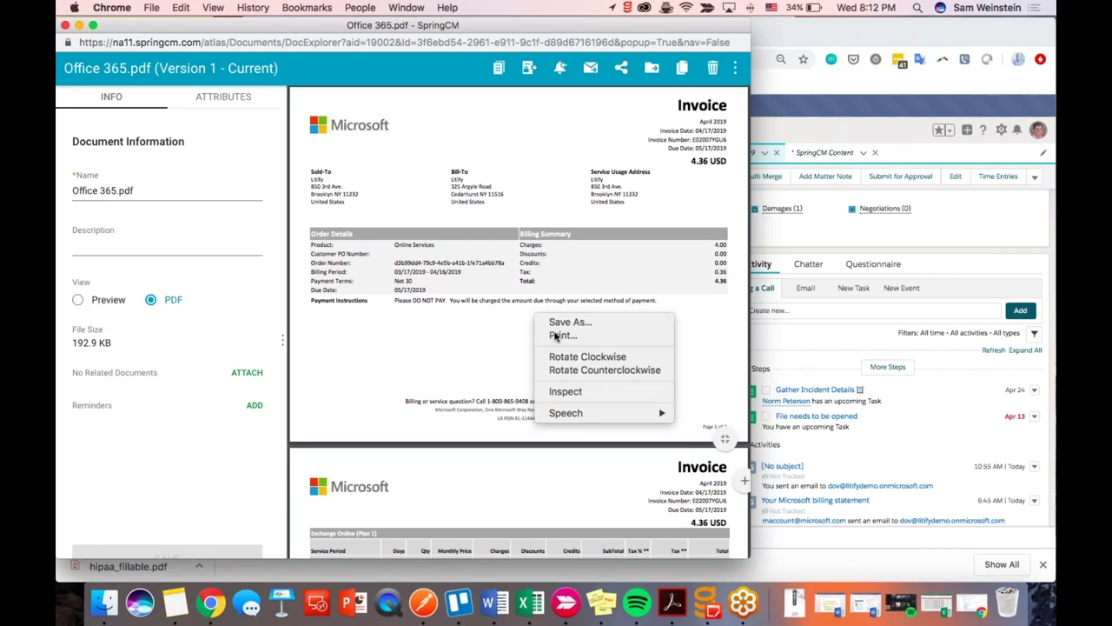
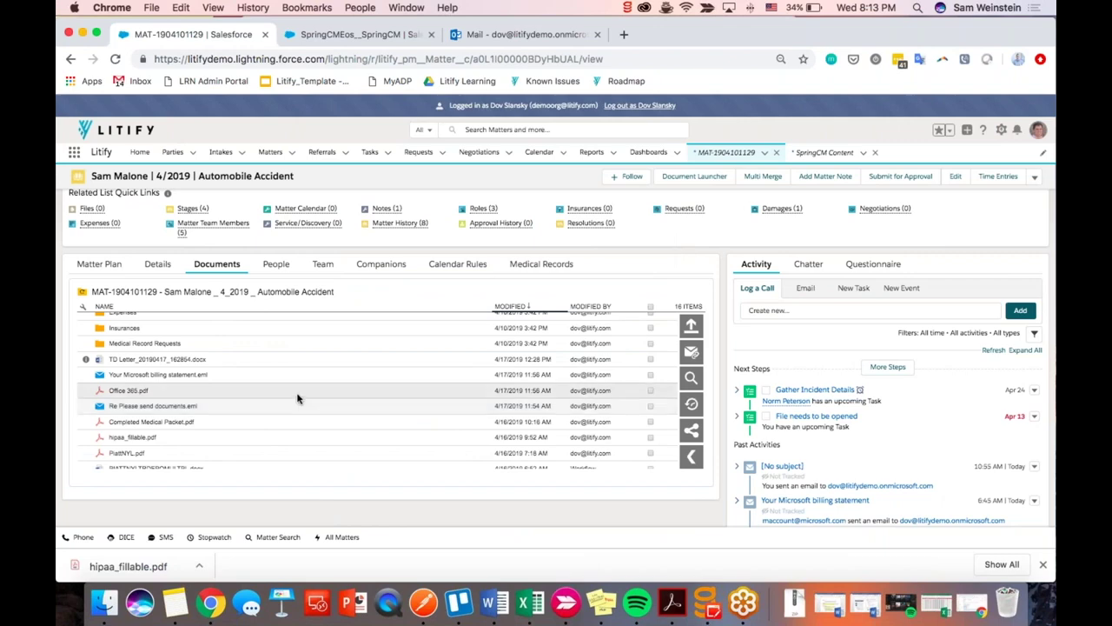
# Tick hipaa_fillable.pdf and Office 365.pdf in the matter's Documents list and expand all file actions
pyautogui.scroll(-1, 298, 400)
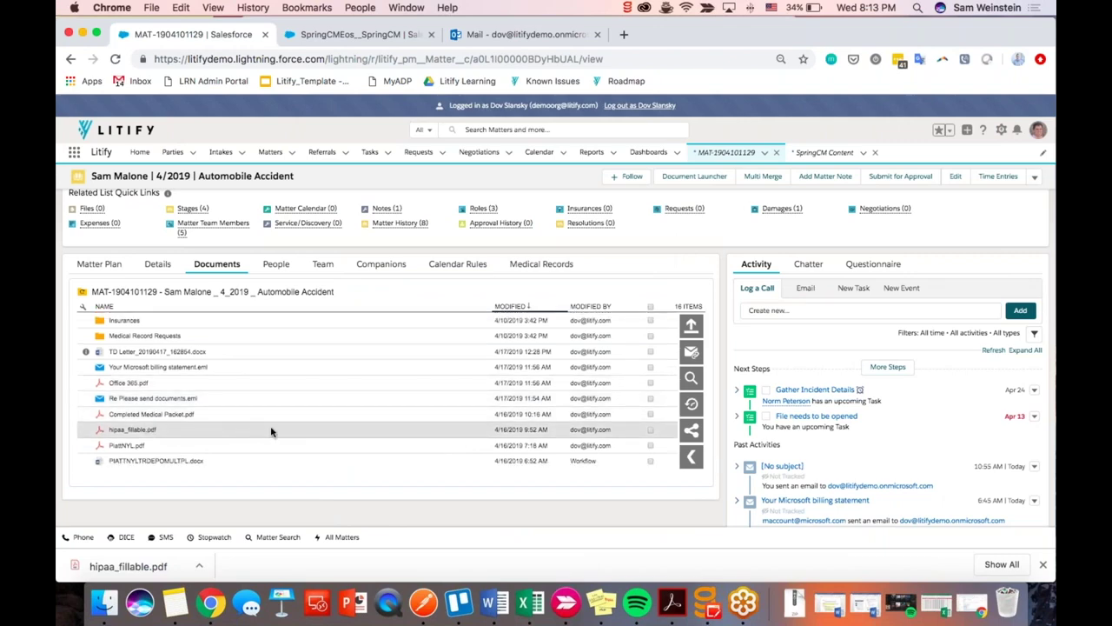
pyautogui.click(650, 430)
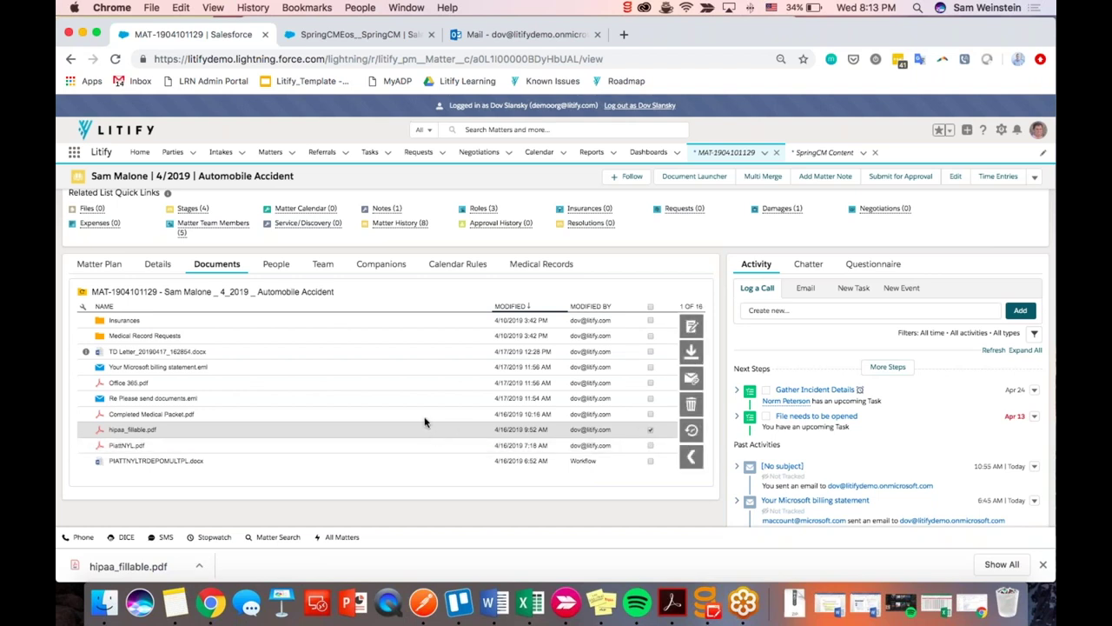
pyautogui.click(651, 369)
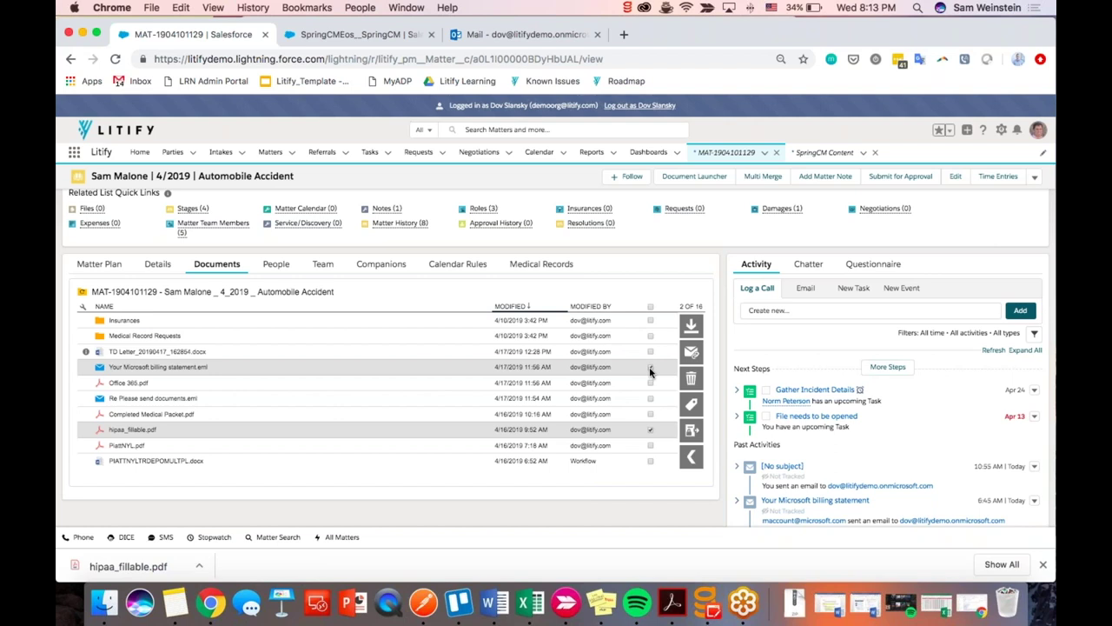
pyautogui.click(650, 368)
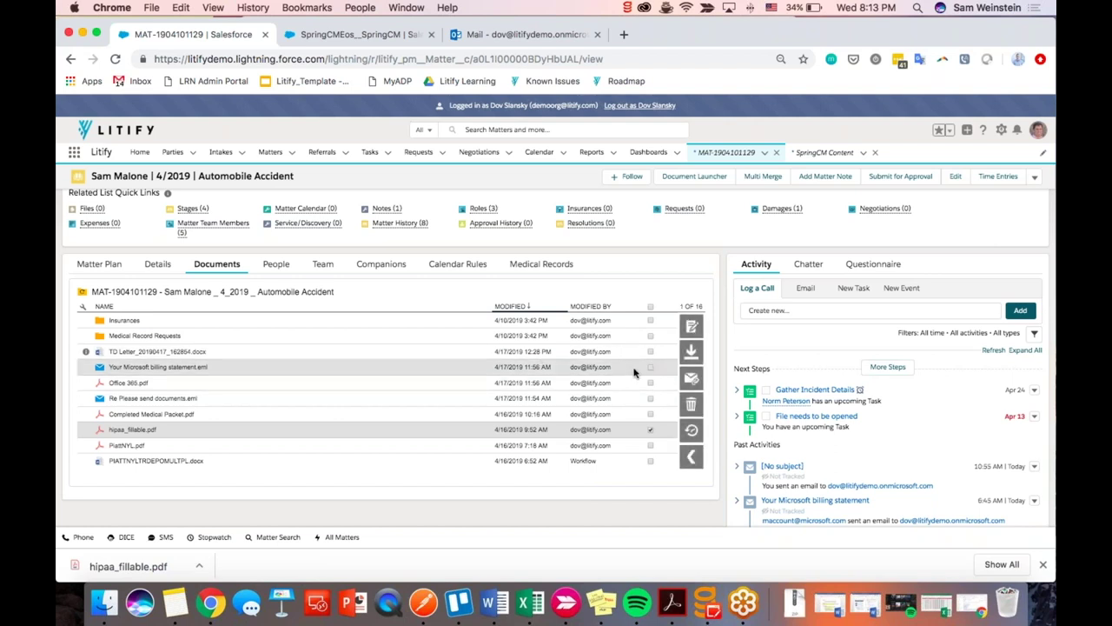
pyautogui.click(650, 384)
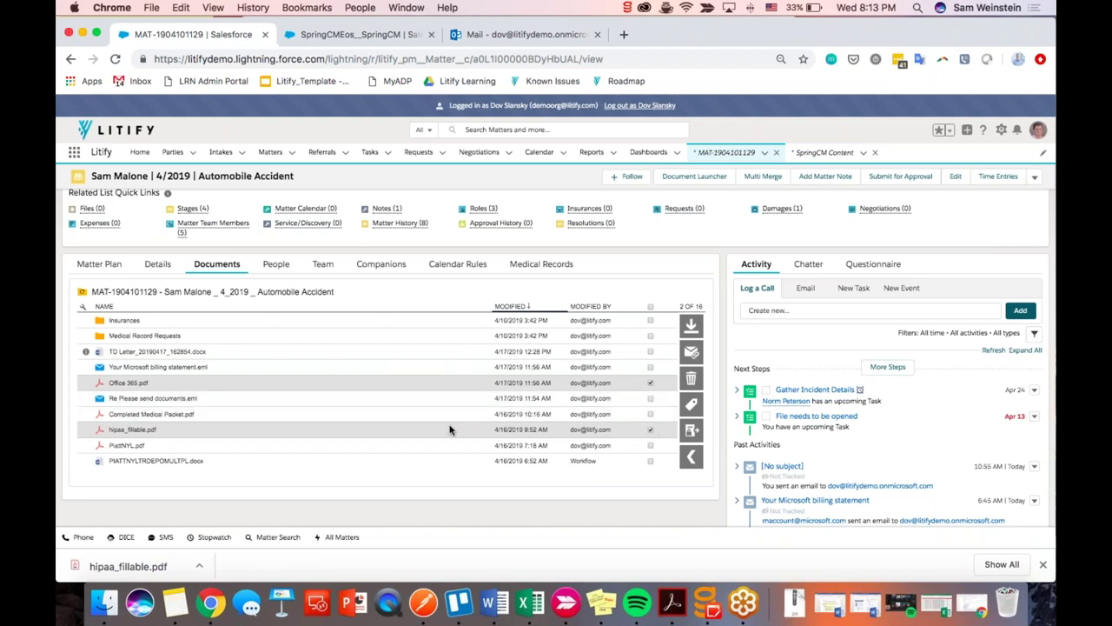
pyautogui.click(690, 458)
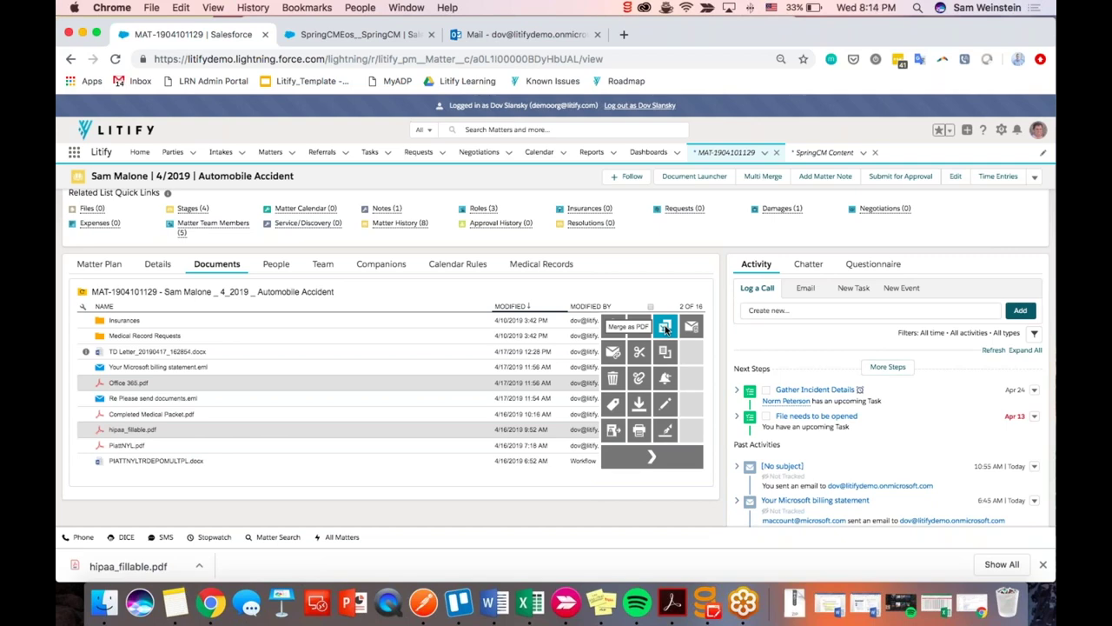
# Merge the two files as a PDF named 'Packet with HIPAA' into the matter folder
pyautogui.click(665, 327)
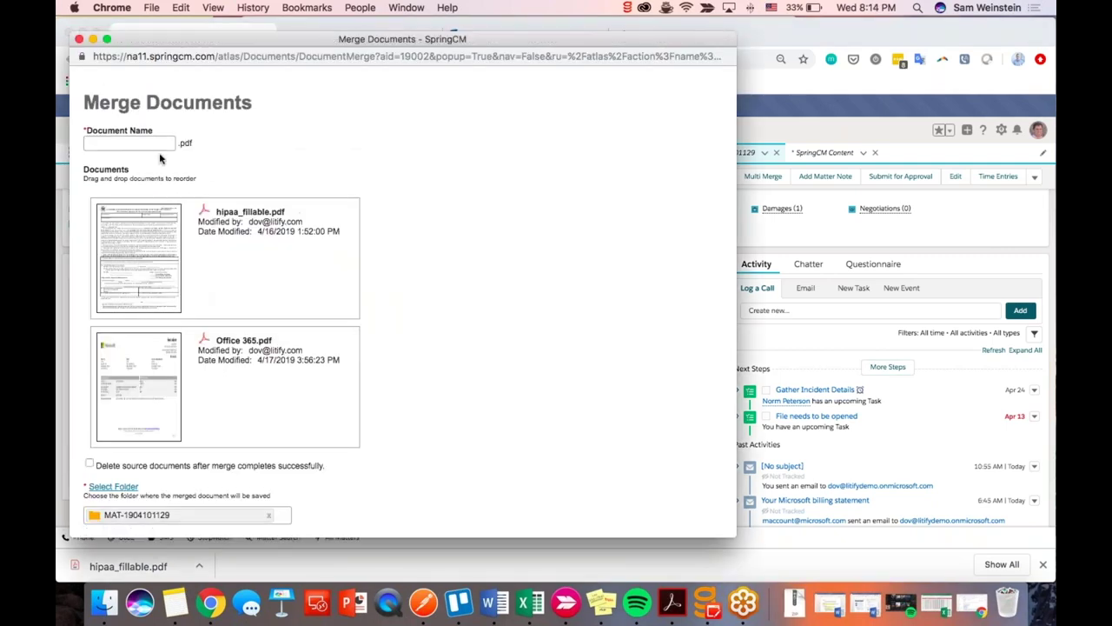
pyautogui.click(155, 145)
pyautogui.write('Packet with HIPAA')
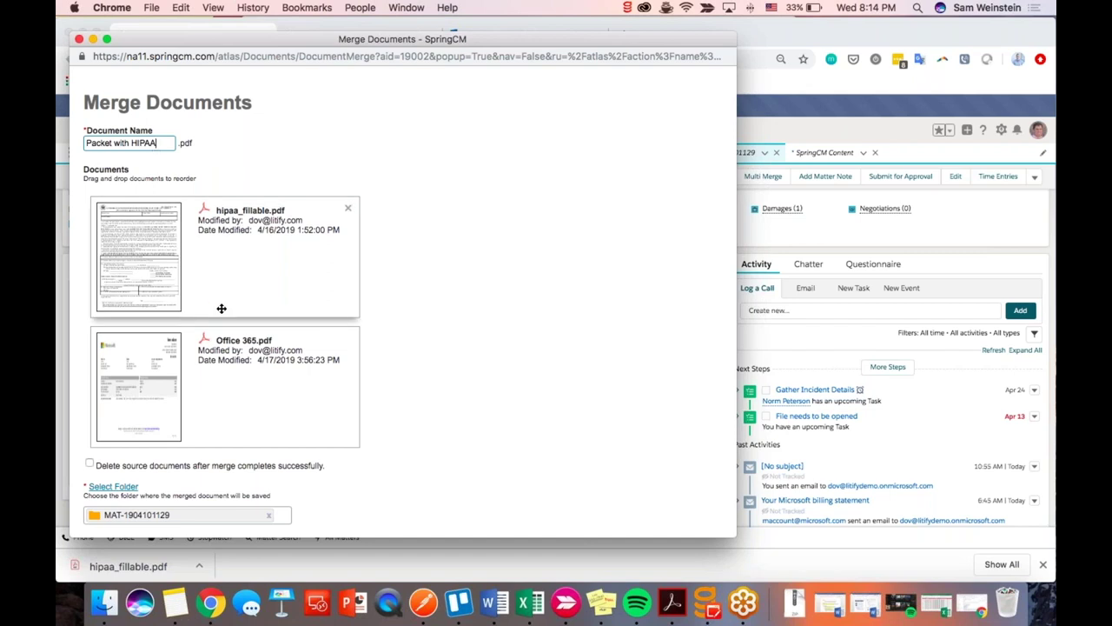
pyautogui.scroll(-2, 225, 413)
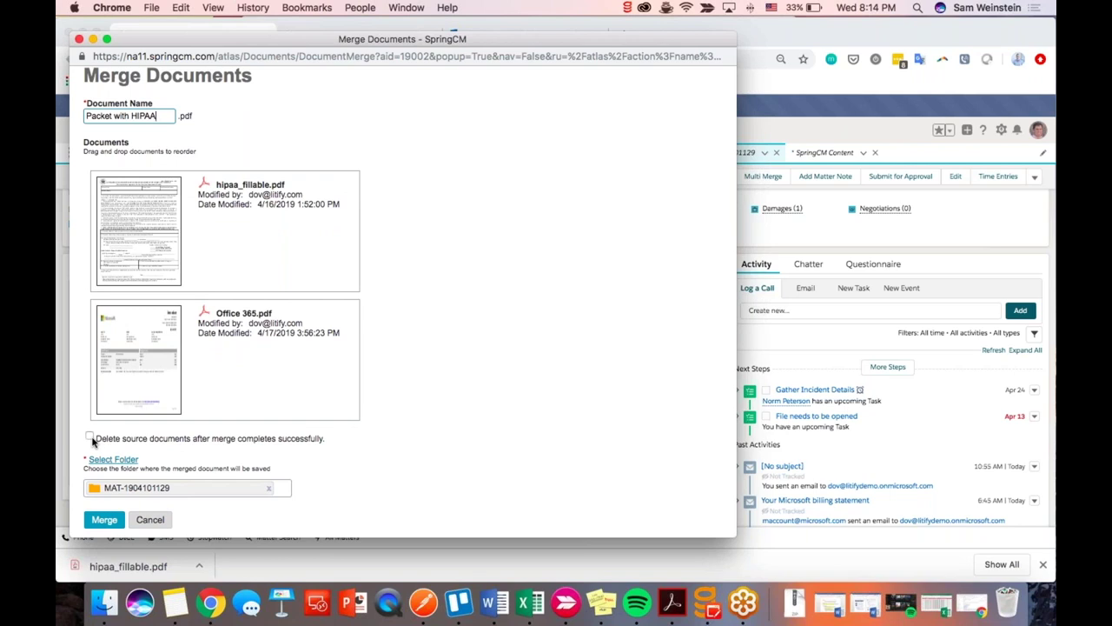
pyautogui.scroll(-1, 350, 450)
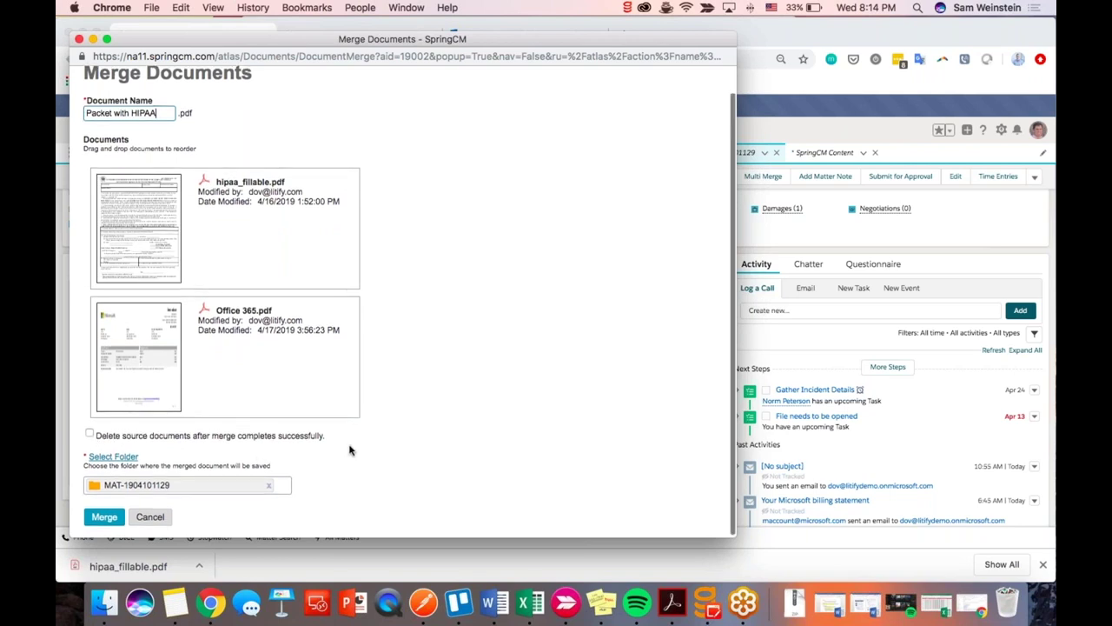
pyautogui.click(108, 517)
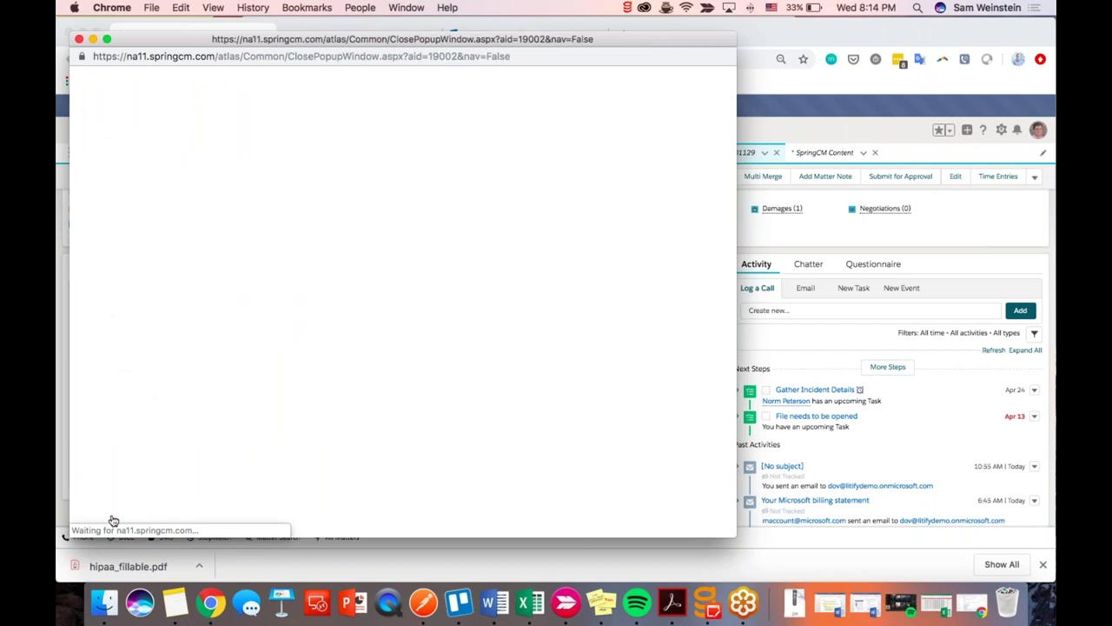
pyautogui.scroll(-3, 144, 387)
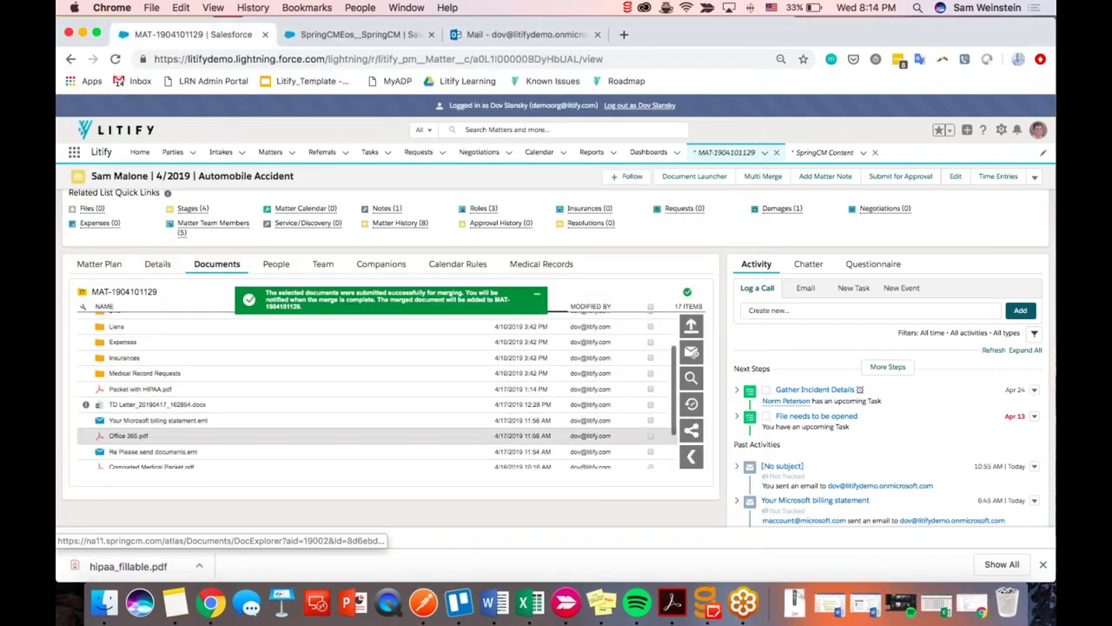
pyautogui.click(141, 382)
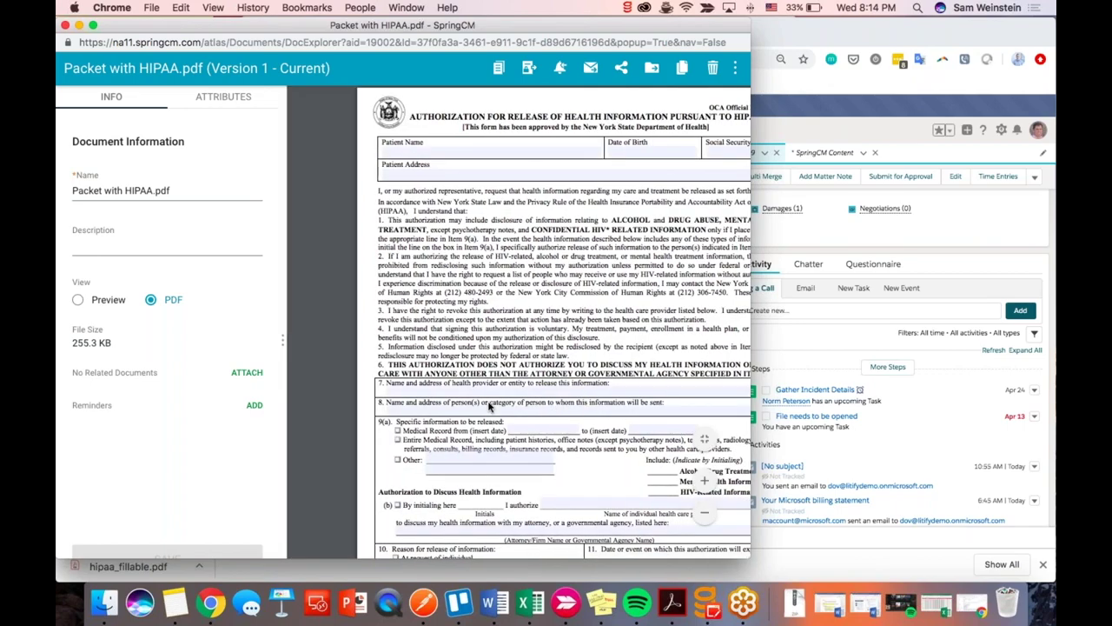
pyautogui.scroll(-15, 491, 407)
pyautogui.scroll(-10, 494, 409)
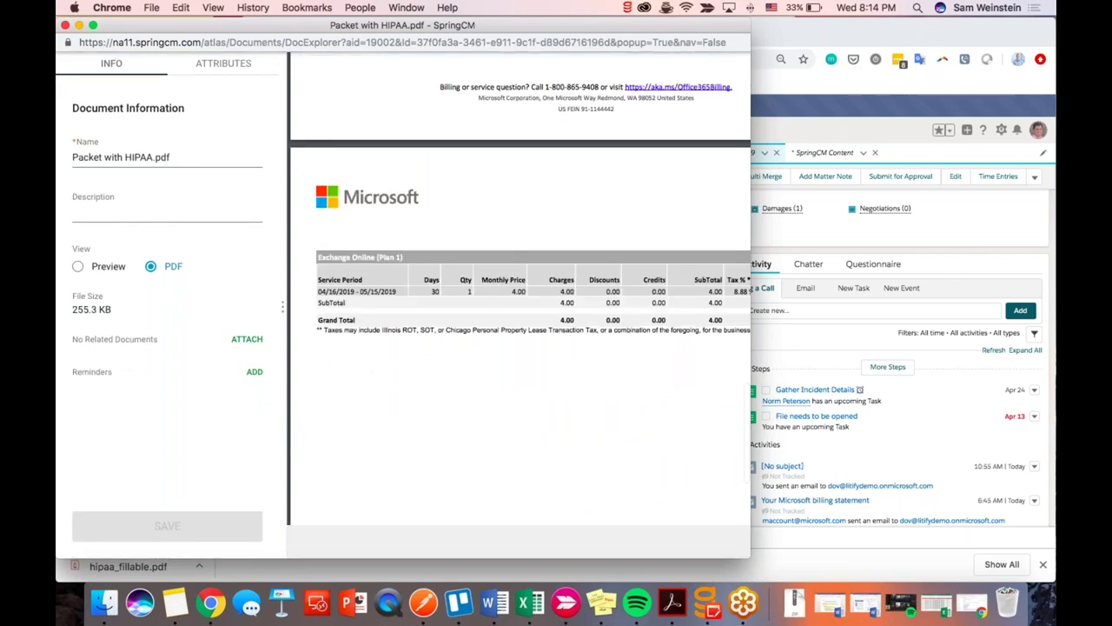
pyautogui.scroll(20, 519, 348)
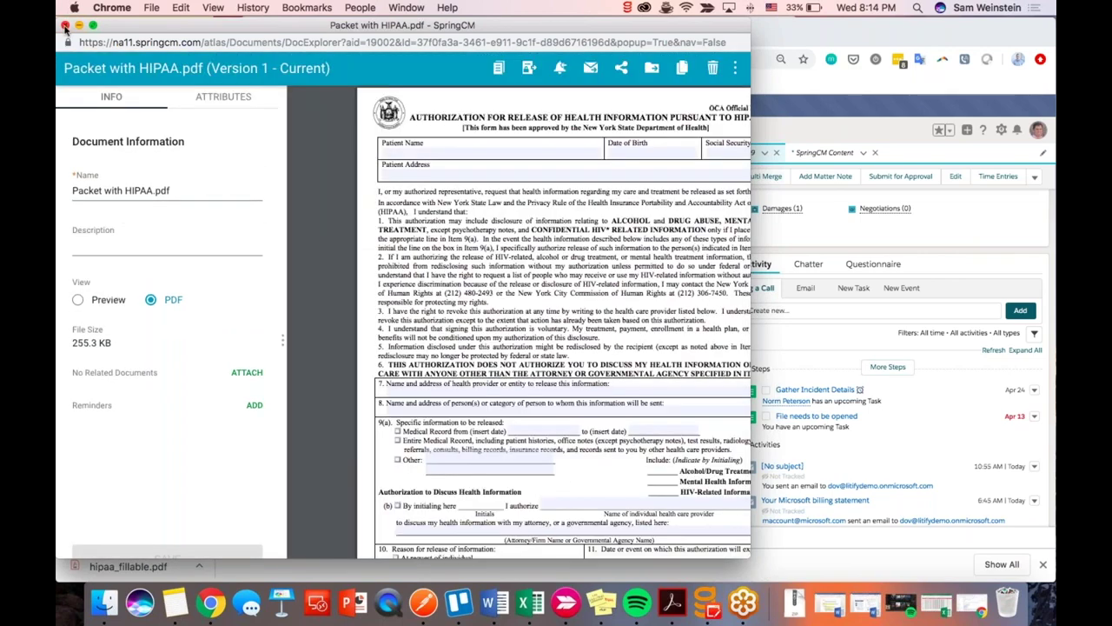
pyautogui.click(64, 26)
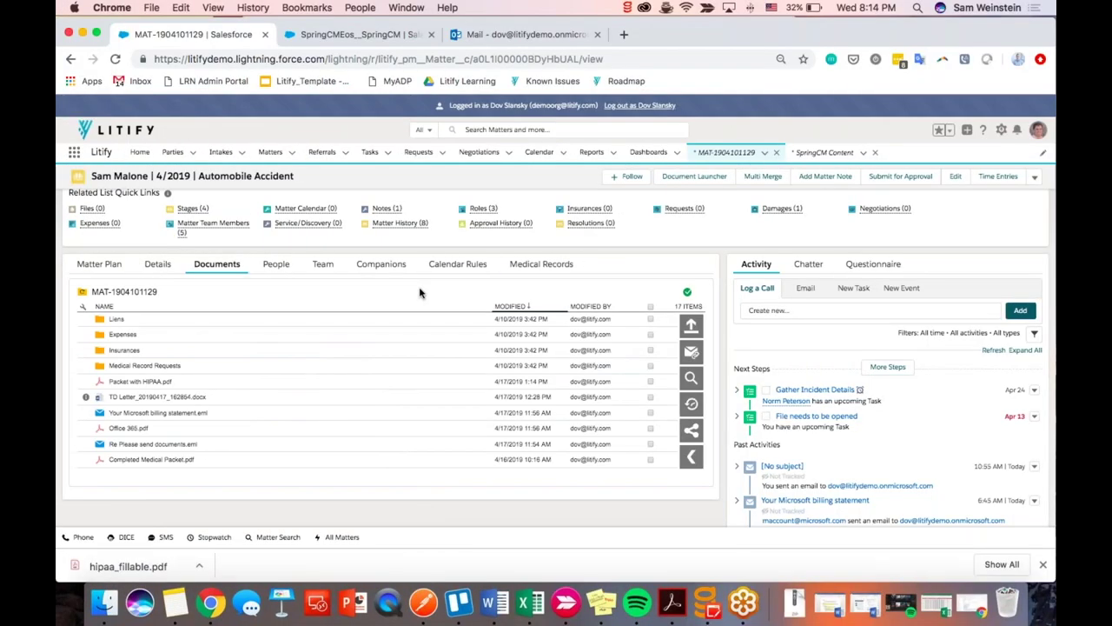
# From the Document Launcher, preview the TD Letter template and choose Use This Template
pyautogui.scroll(1, 556, 235)
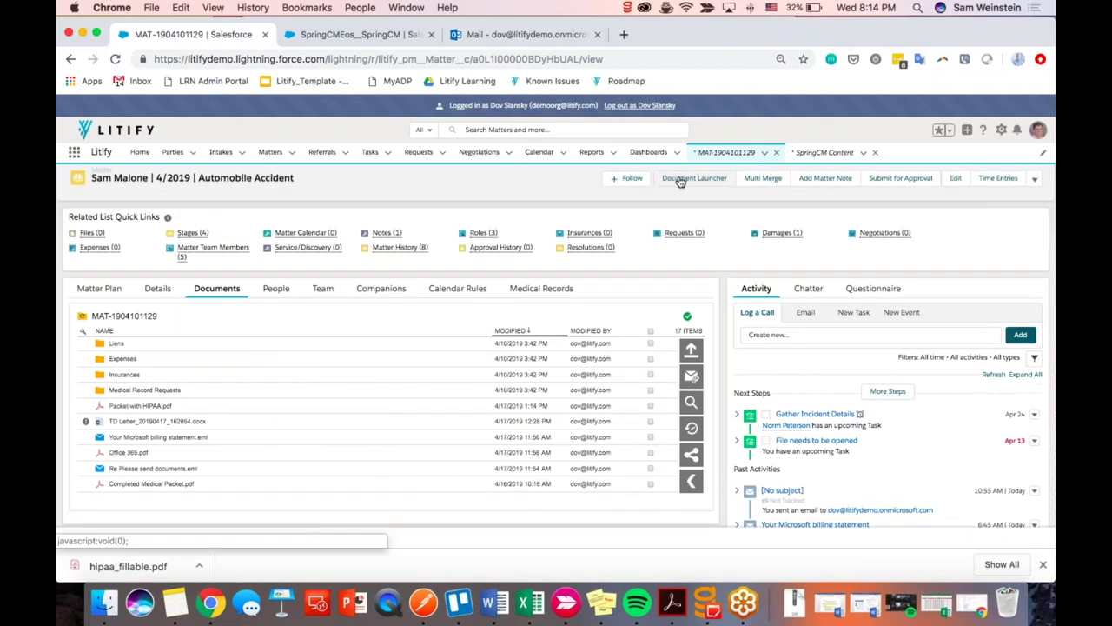
pyautogui.click(681, 178)
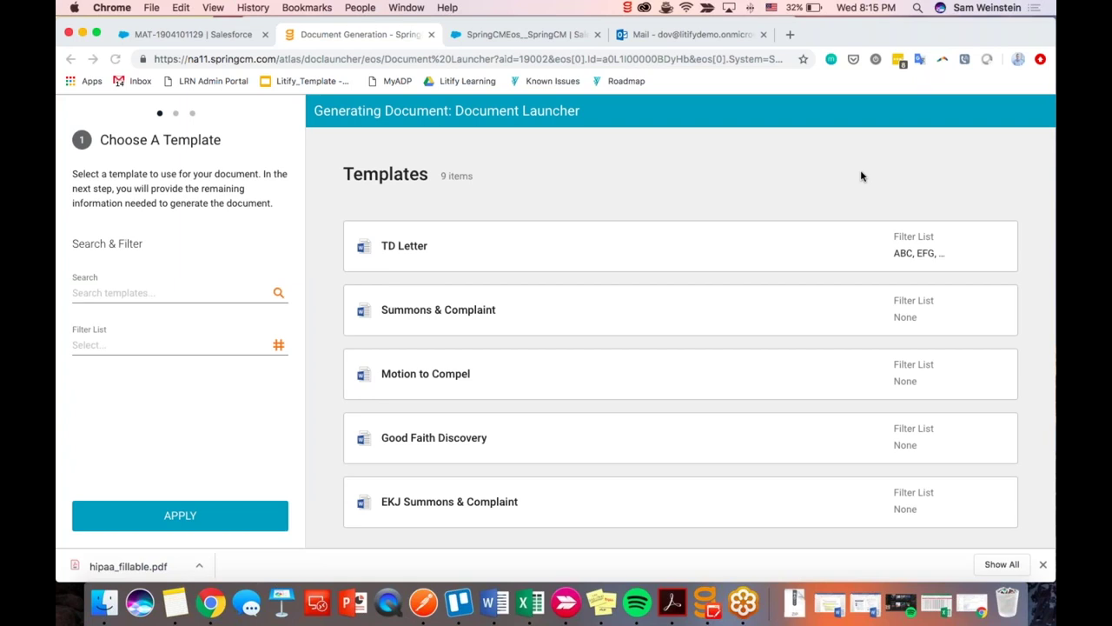
pyautogui.click(557, 251)
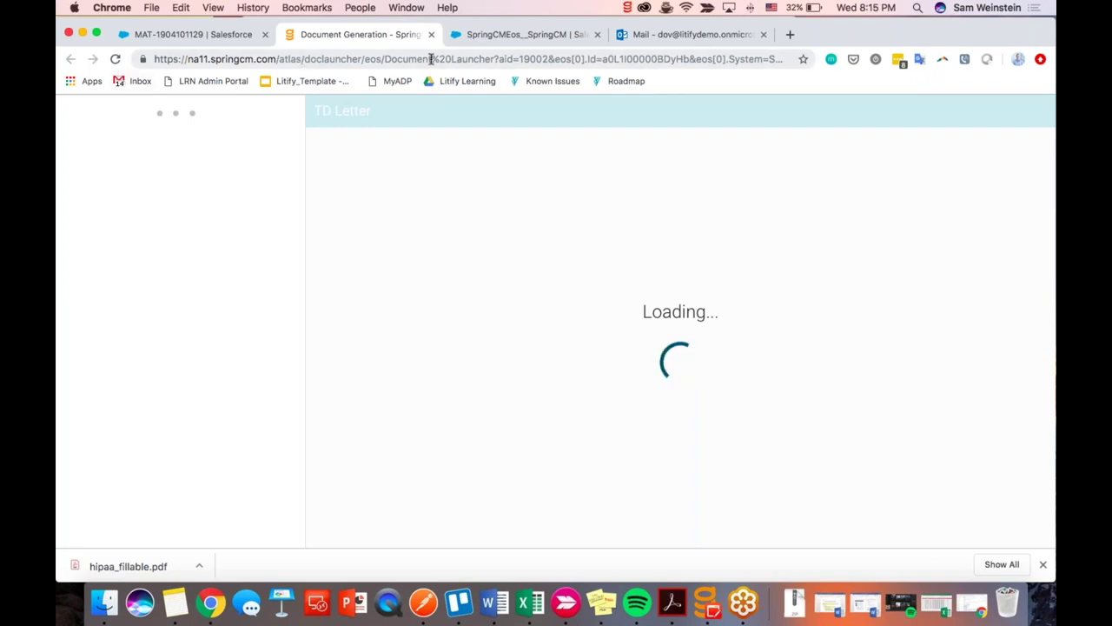
pyautogui.click(137, 522)
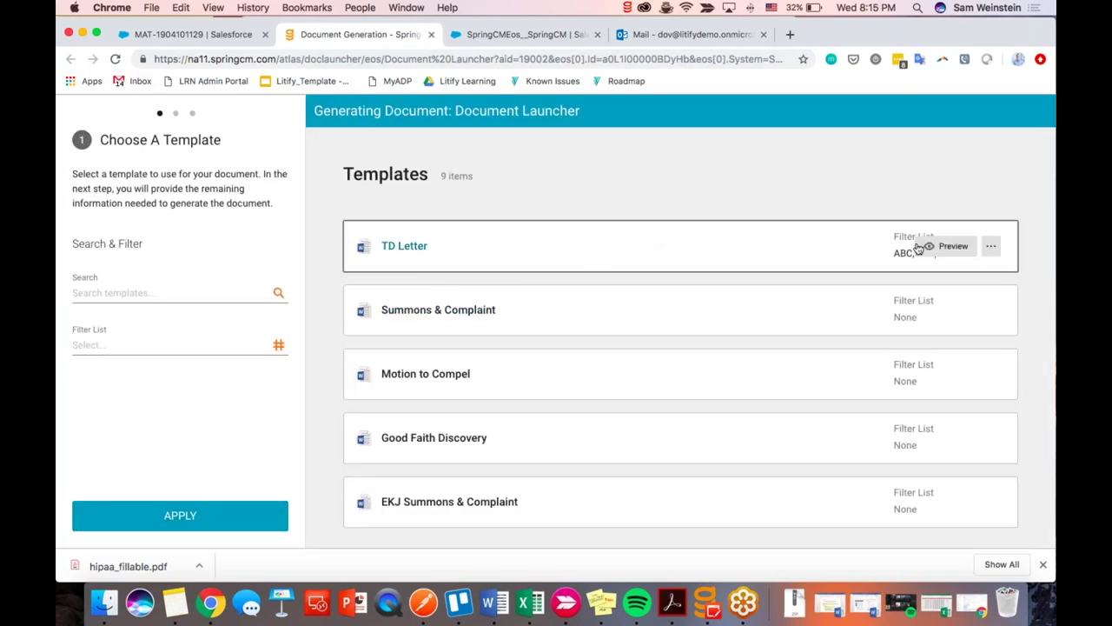
pyautogui.click(951, 247)
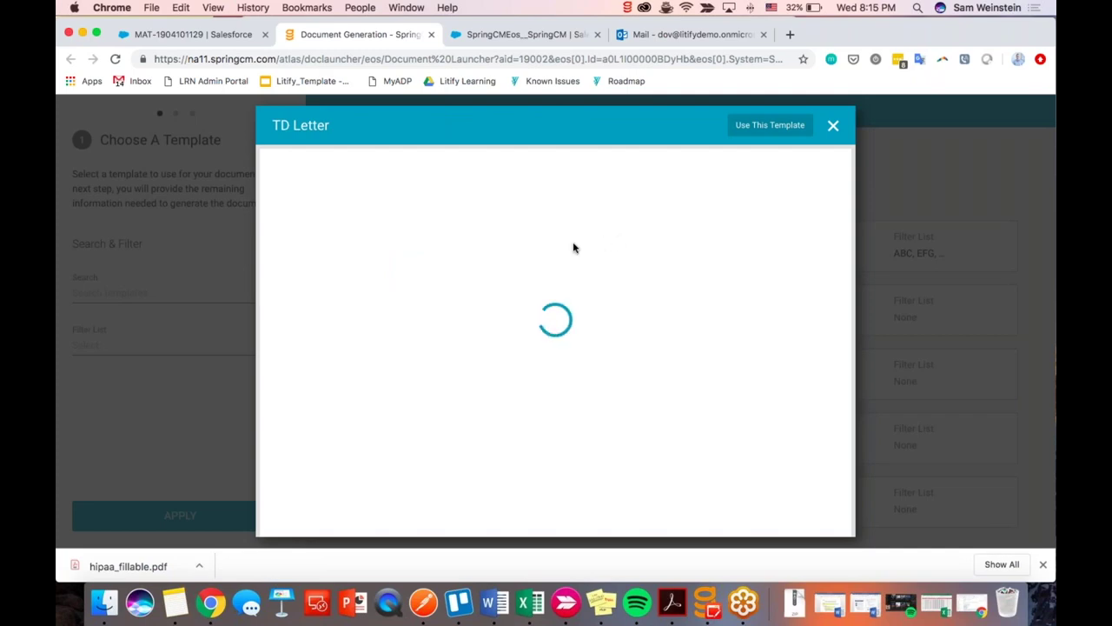
pyautogui.scroll(-3, 565, 344)
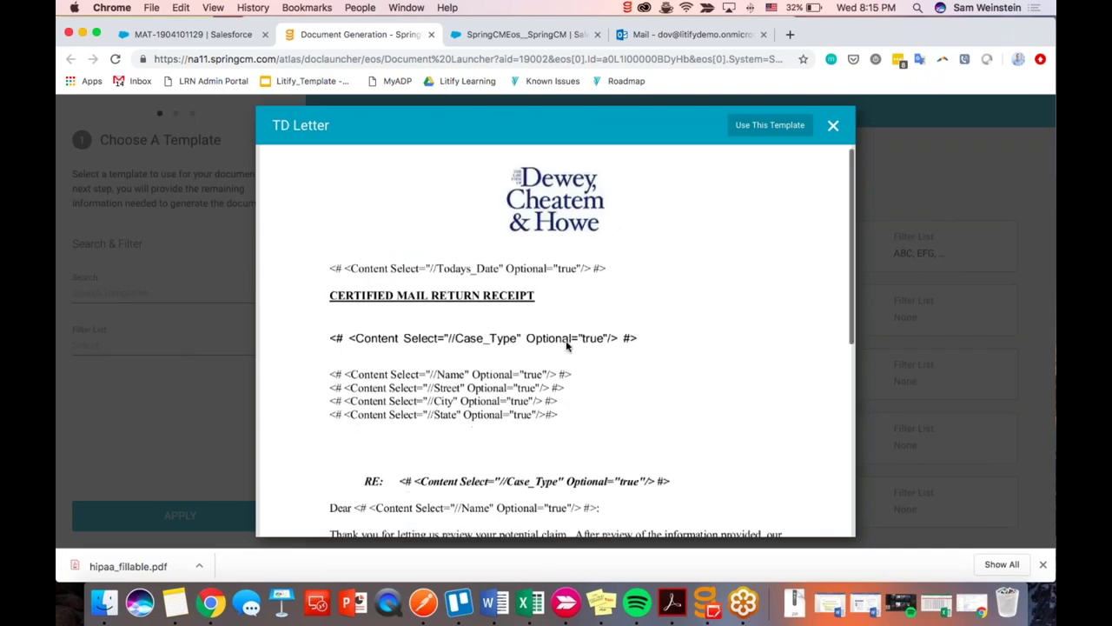
pyautogui.scroll(-6, 489, 383)
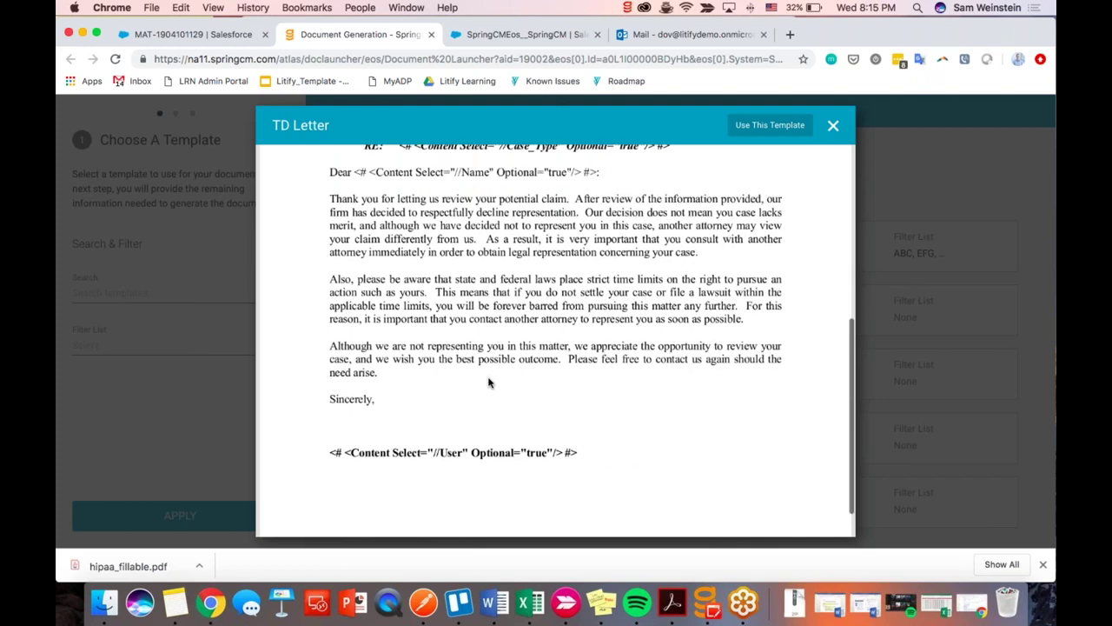
pyautogui.scroll(8, 488, 383)
pyautogui.click(773, 124)
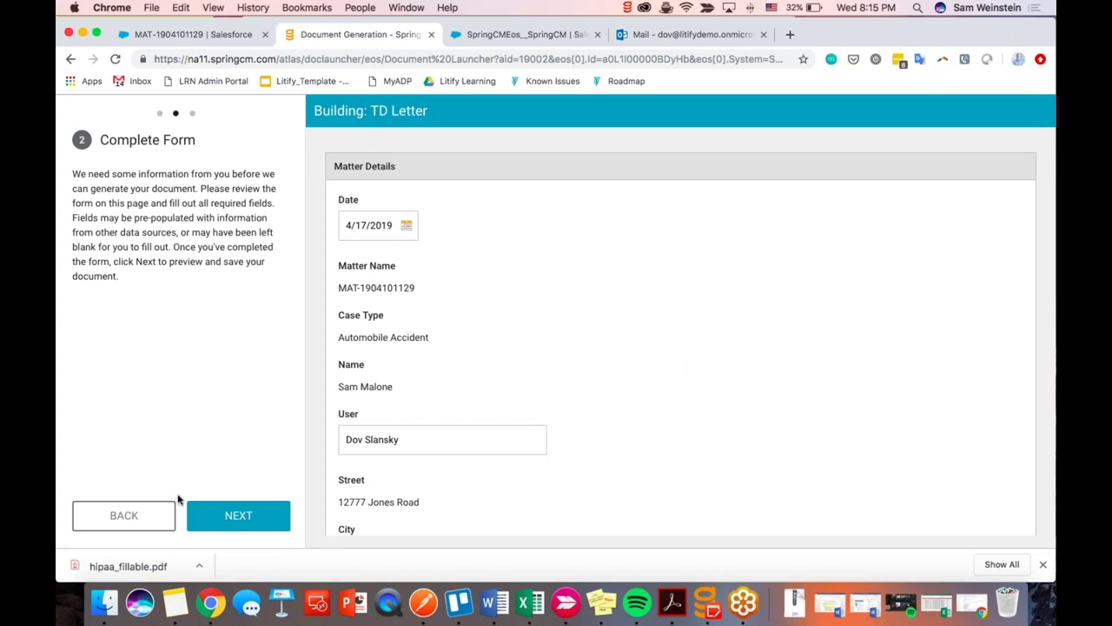
# Submit the TD Letter form with NEXT and return to the Salesforce matter tab
pyautogui.click(262, 515)
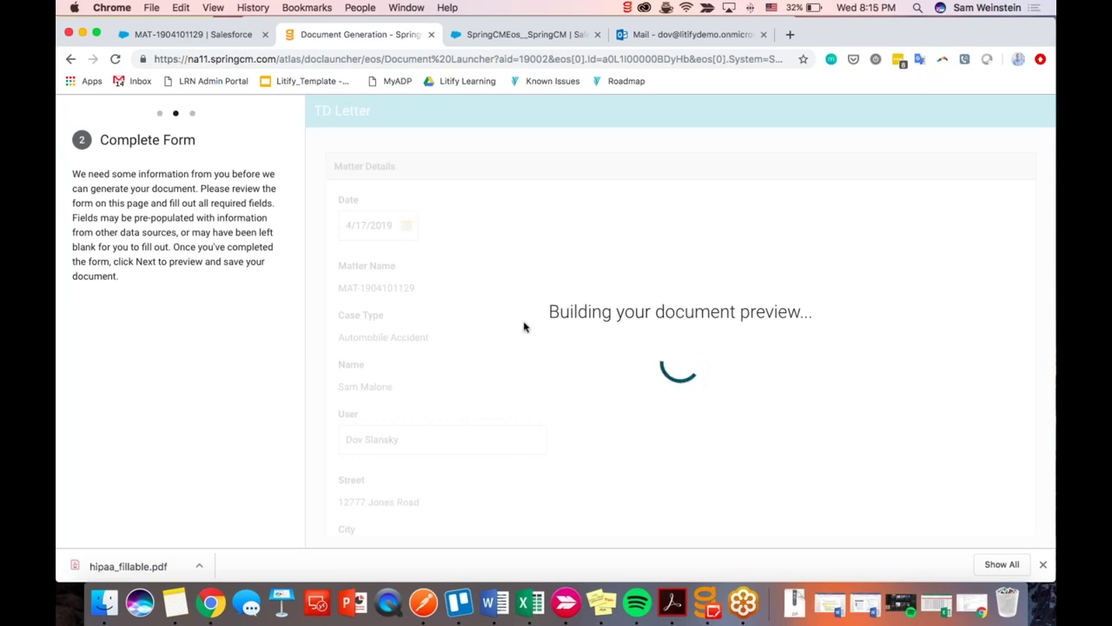
pyautogui.click(211, 39)
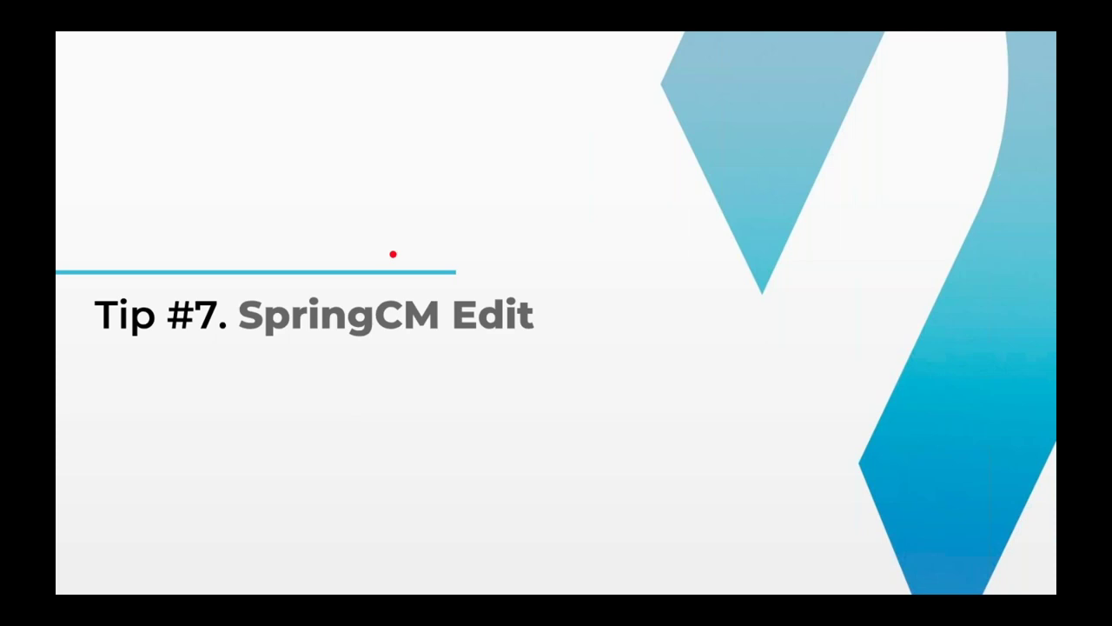
pyautogui.hotkey('ctrl', 'Left')
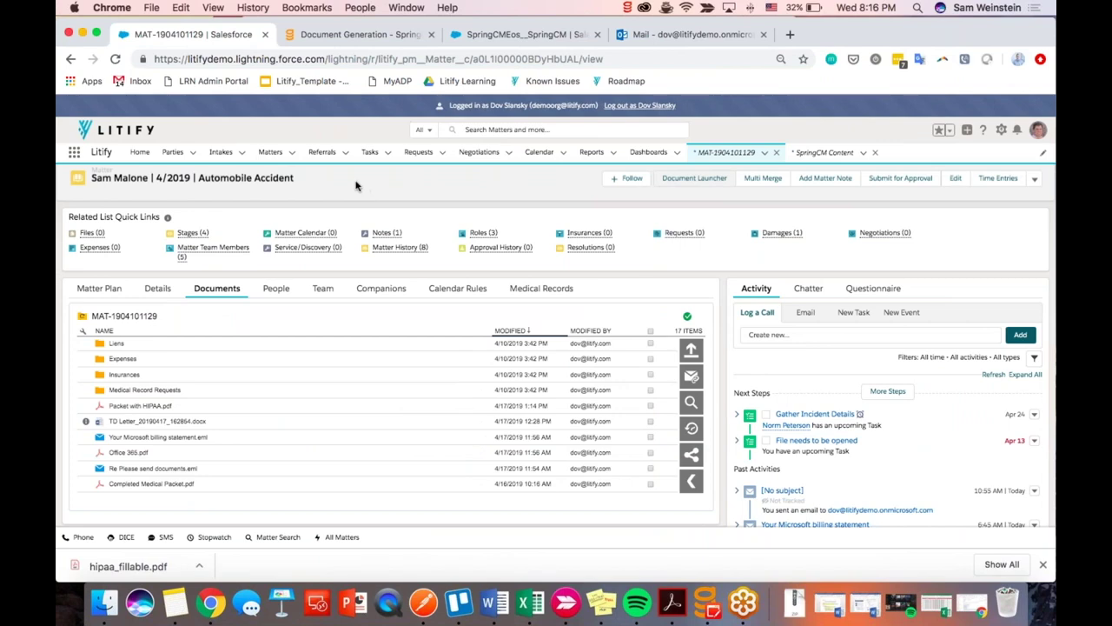
# Preview PIATTNYLTRDEPOMULTPL.docx, close the viewer, and tick the file in the document list
pyautogui.scroll(-2, 313, 371)
pyautogui.scroll(-4, 229, 446)
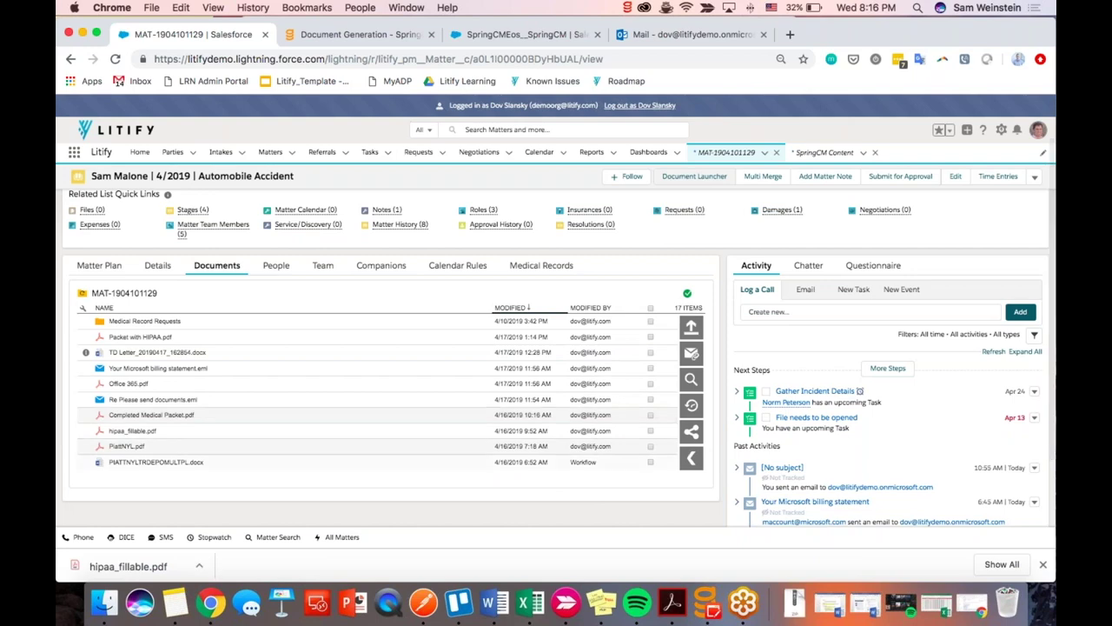
pyautogui.click(169, 468)
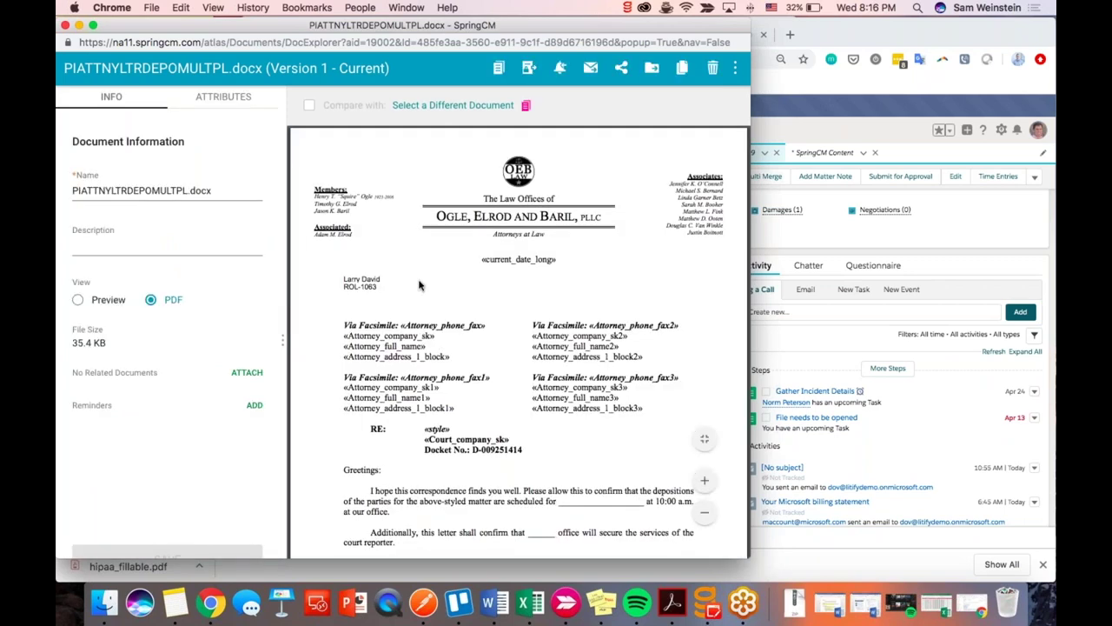
pyautogui.scroll(-5, 419, 285)
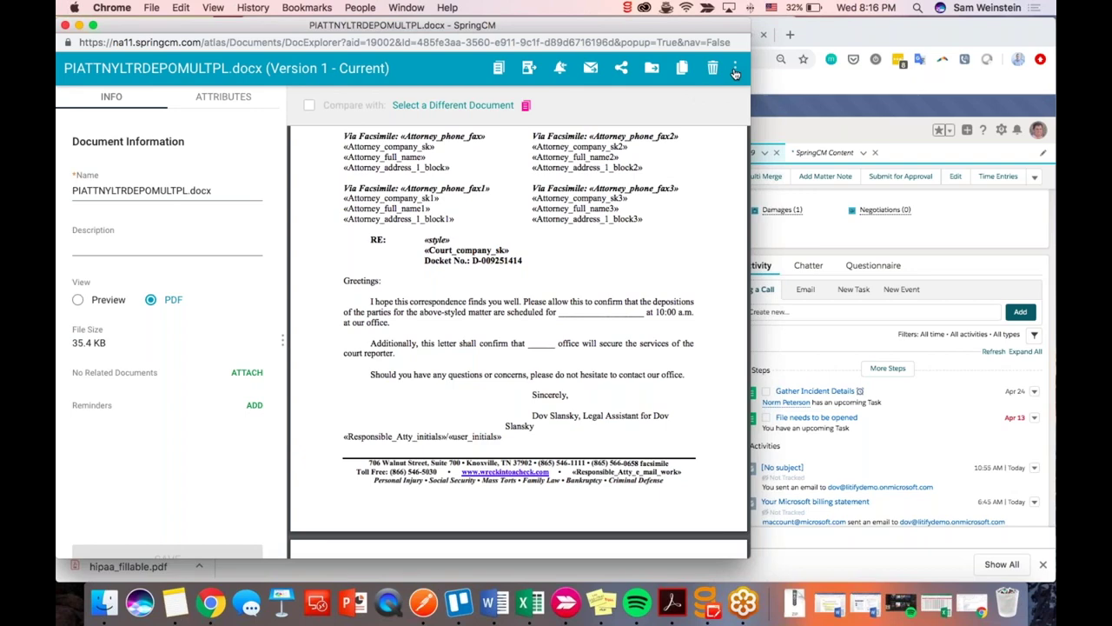
pyautogui.click(64, 26)
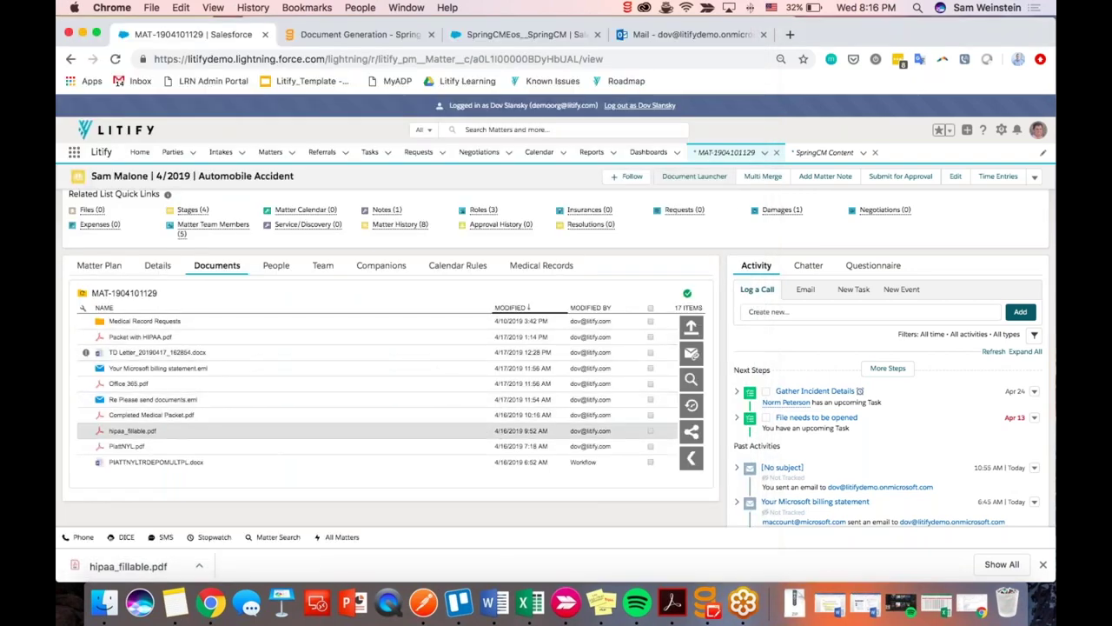
pyautogui.click(651, 462)
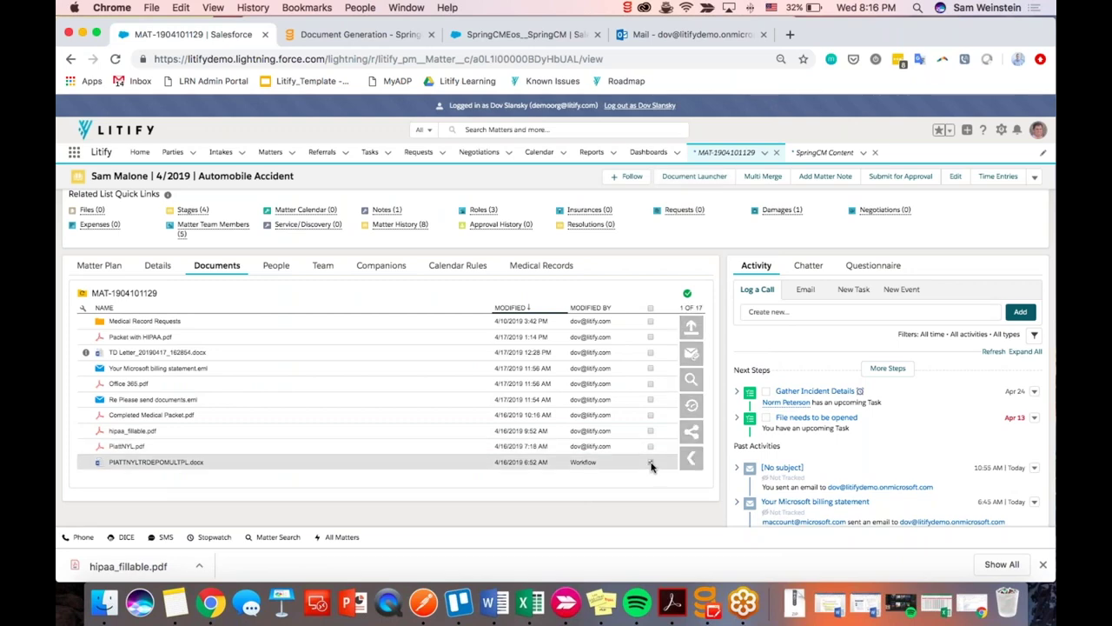
# Open the letter in Word, add 'Sam' after Greetings and fill the scheduled-for blank with Tuesday
pyautogui.click(692, 327)
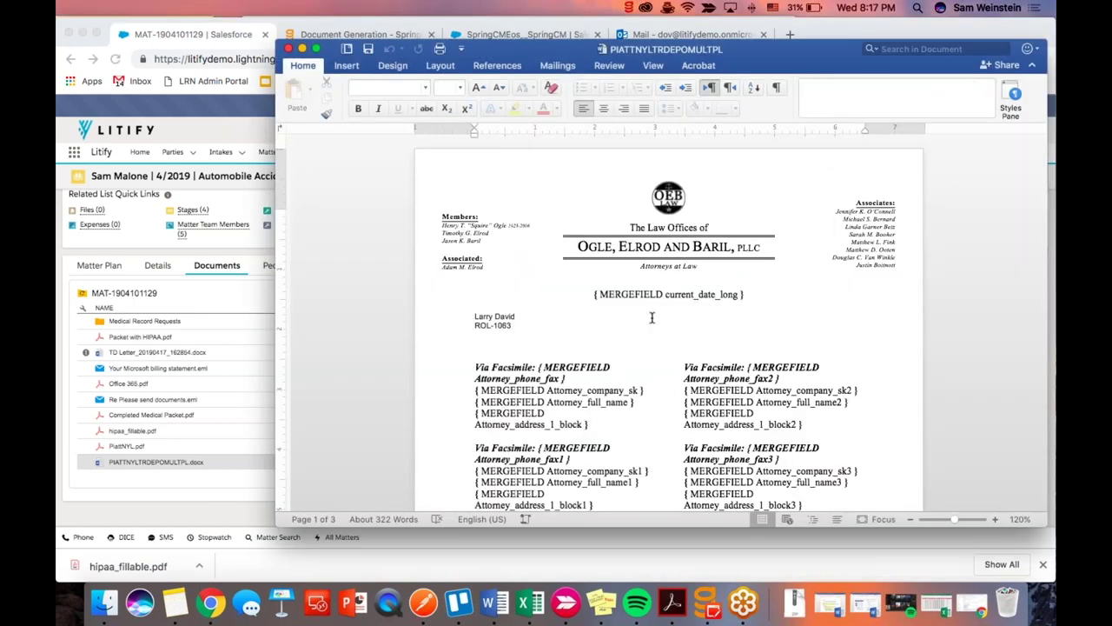
pyautogui.scroll(-8, 513, 256)
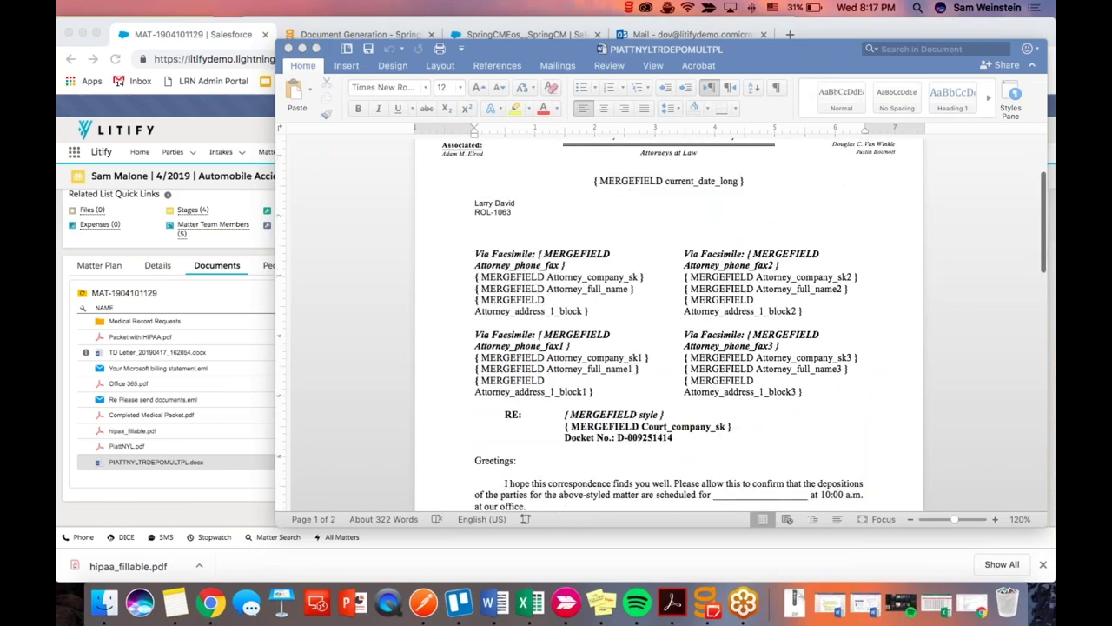
pyautogui.click(513, 256)
pyautogui.write('Sam')
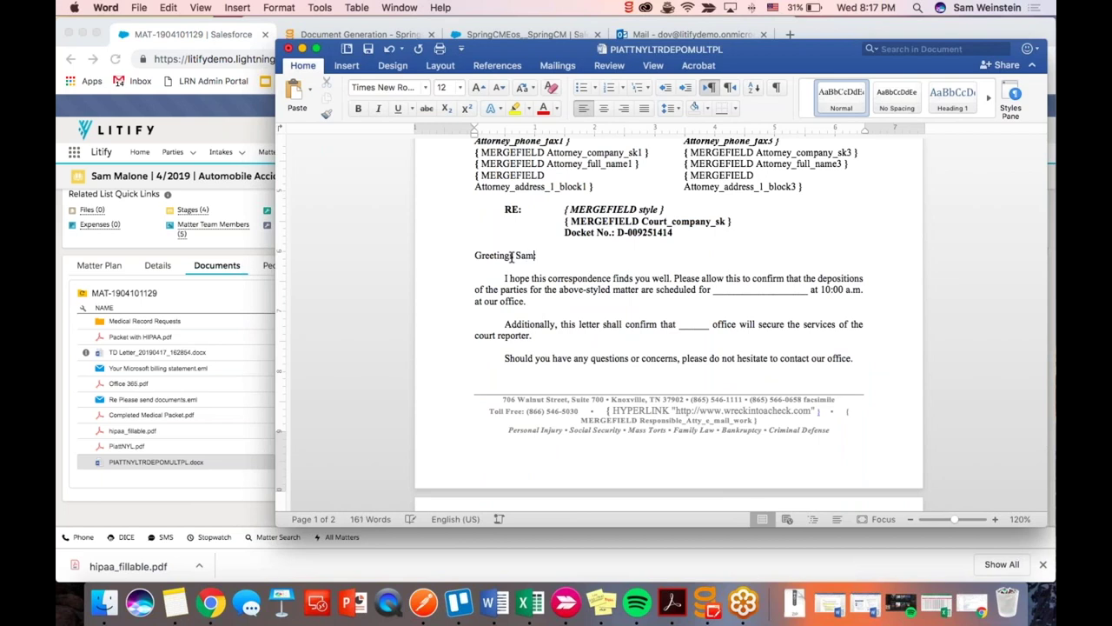
pyautogui.doubleClick(753, 290)
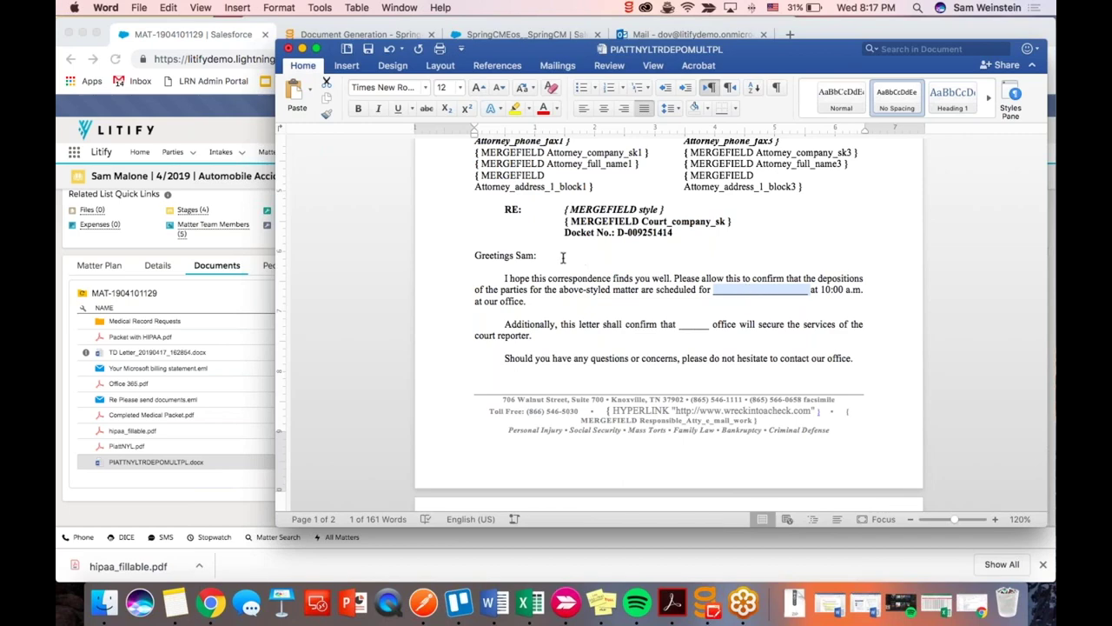
pyautogui.write('Tues')
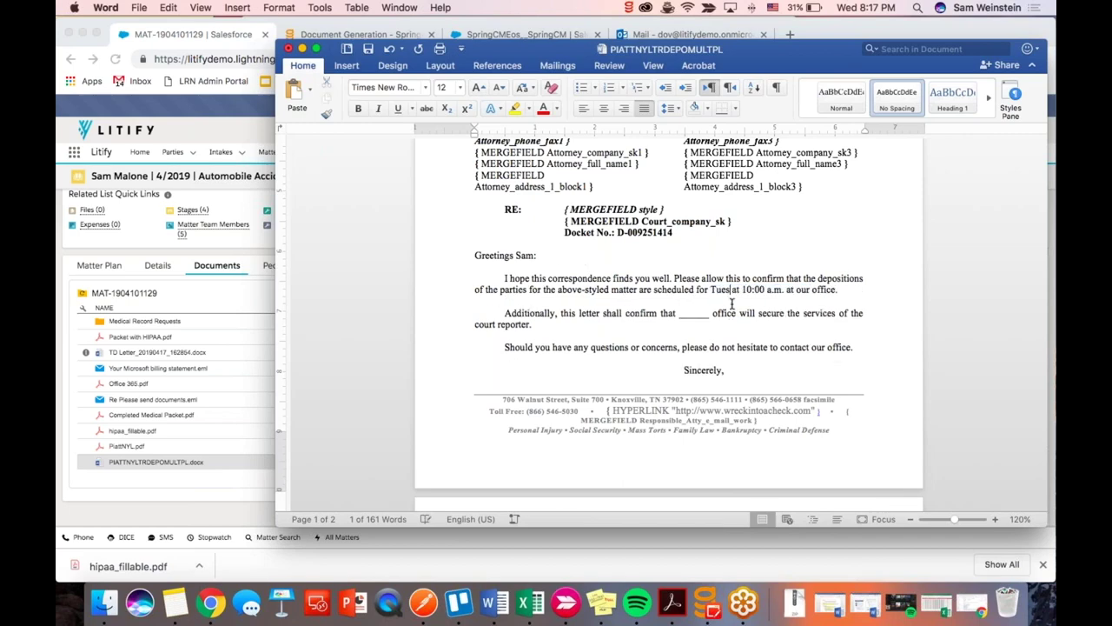
pyautogui.press('Return')
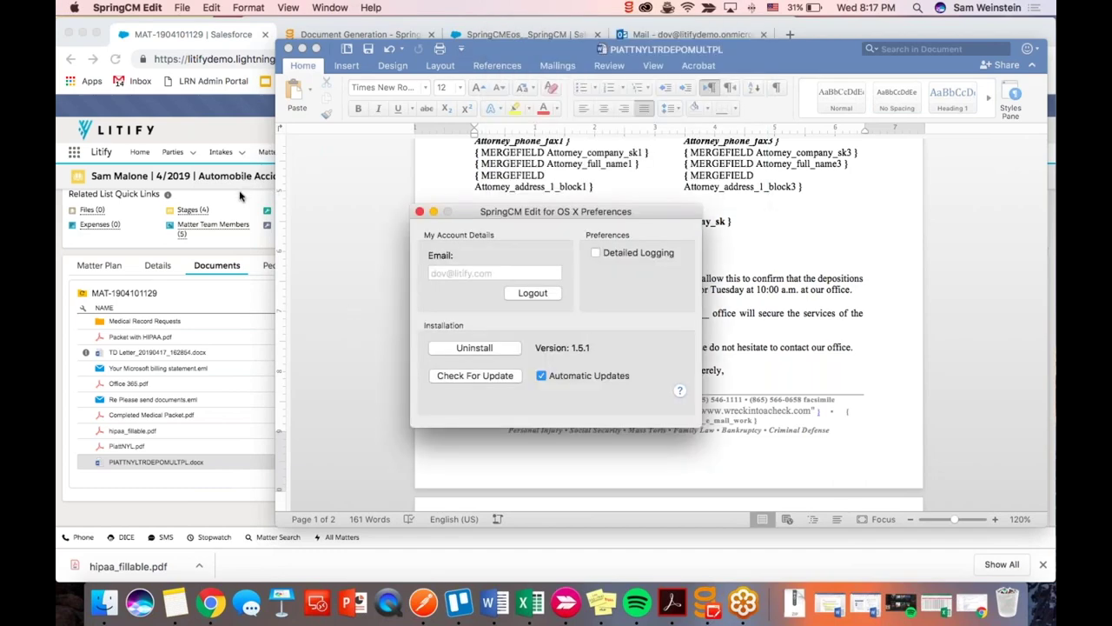
# In Chrome, refresh the matter's document list, review the docx's Document History, and close it
pyautogui.click(239, 195)
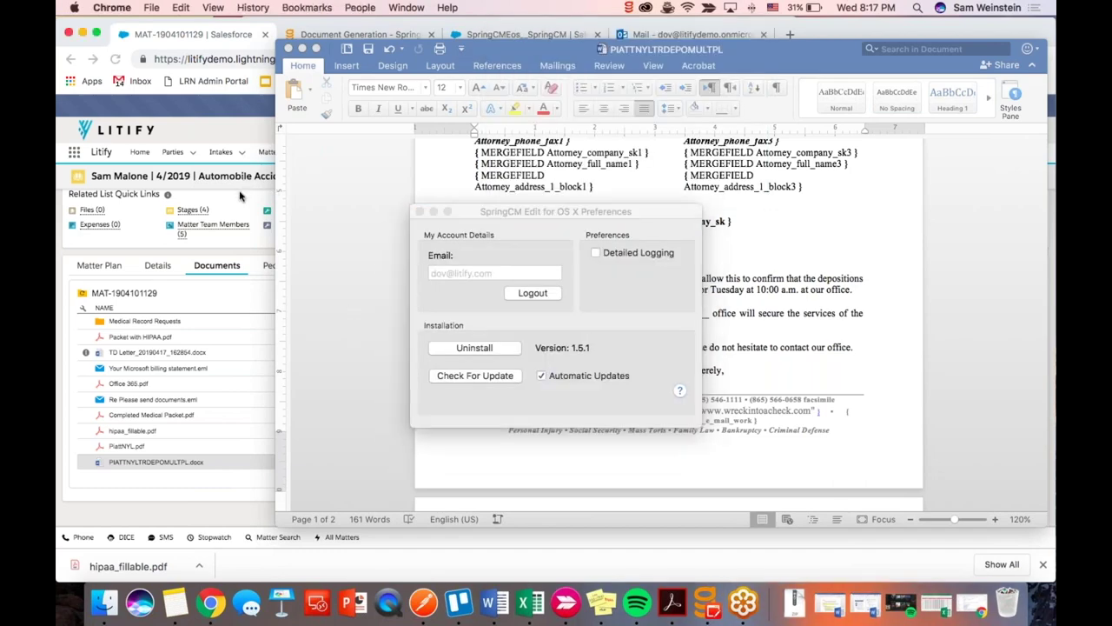
pyautogui.scroll(-1, 266, 365)
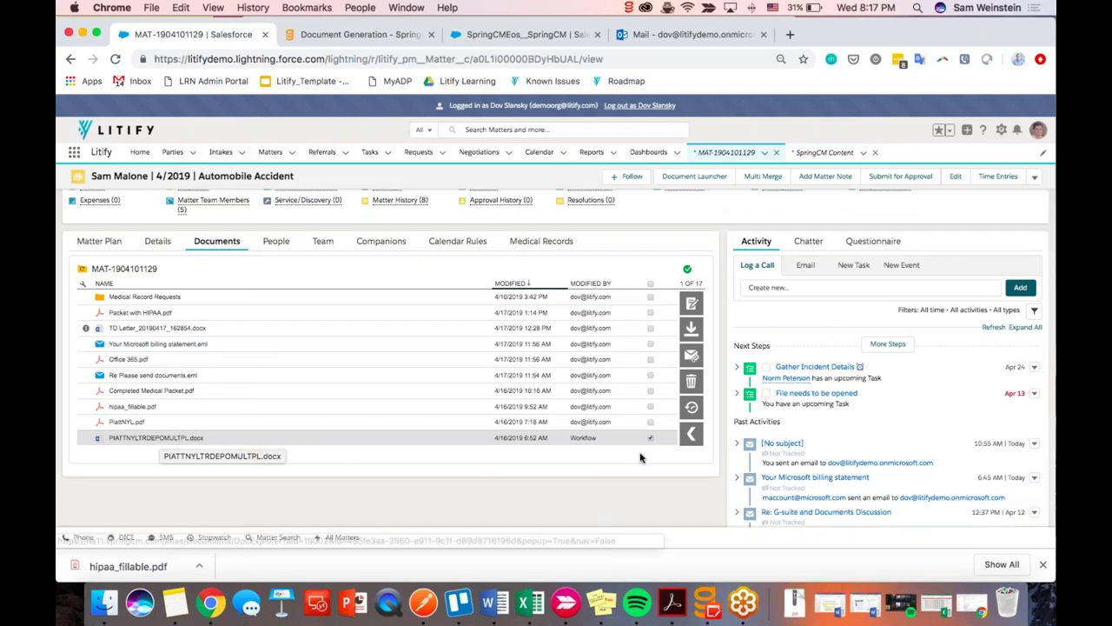
pyautogui.click(692, 408)
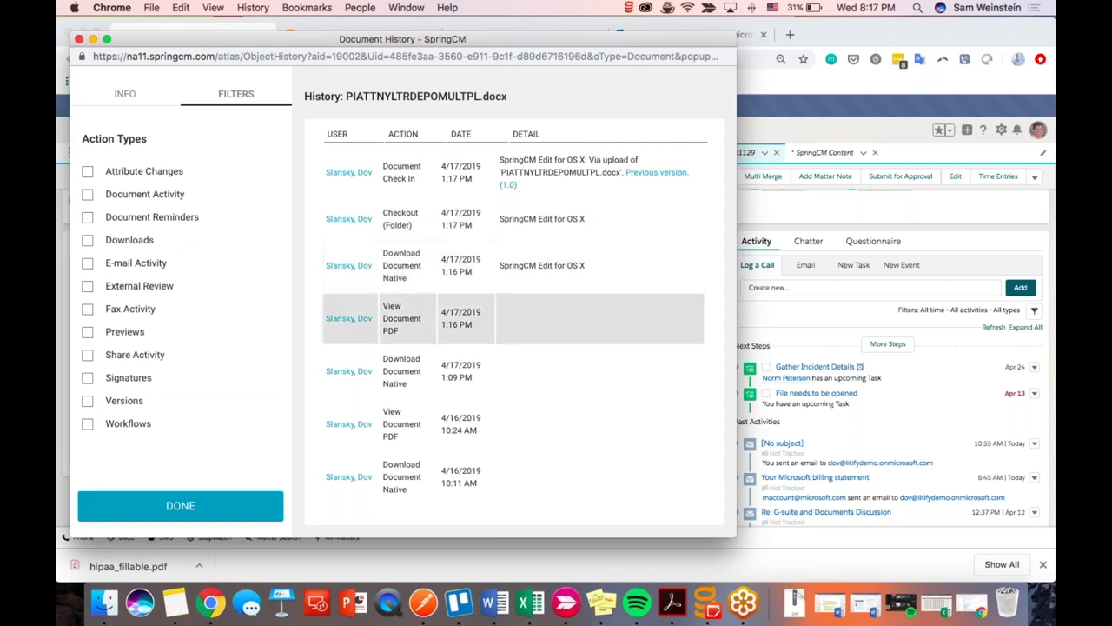
pyautogui.scroll(-4, 401, 260)
pyautogui.scroll(-1, 504, 348)
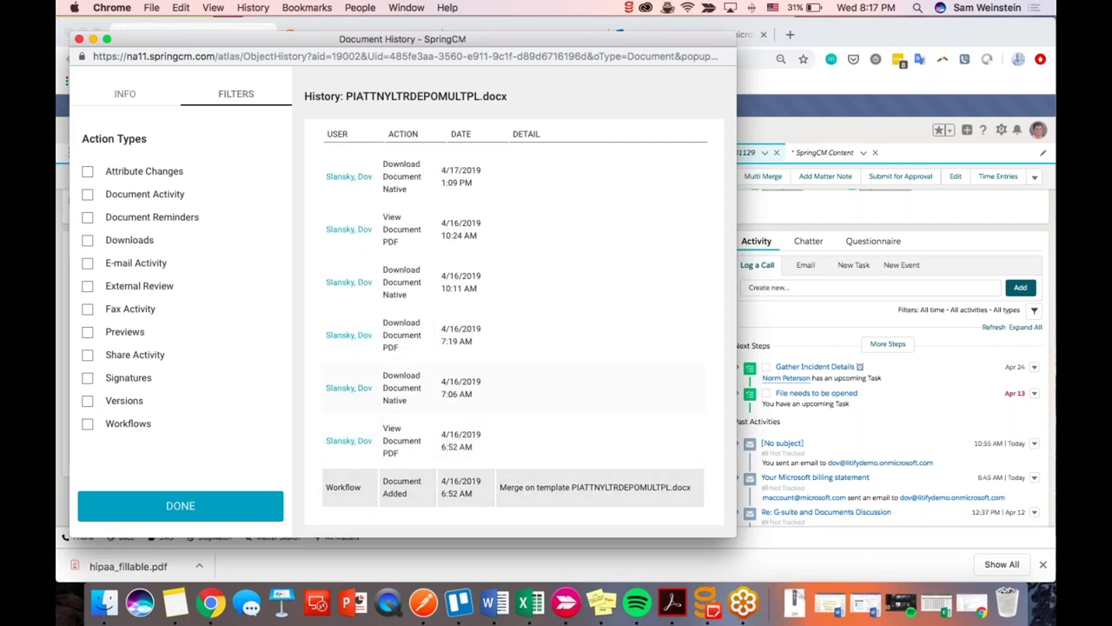
pyautogui.scroll(5, 504, 374)
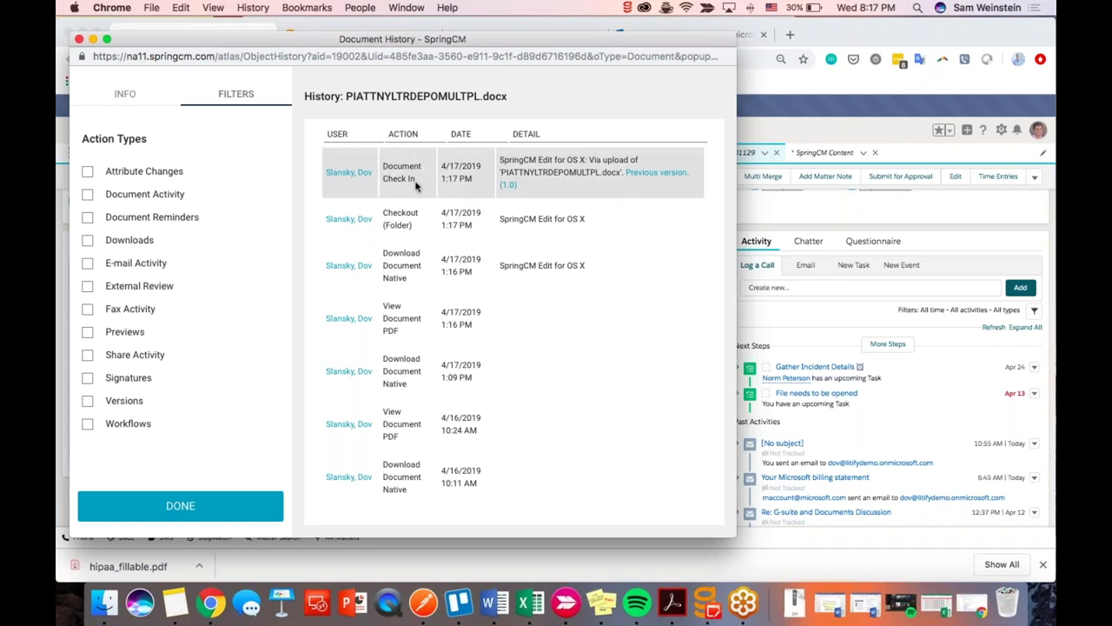
pyautogui.click(79, 39)
pyautogui.scroll(-1, 467, 405)
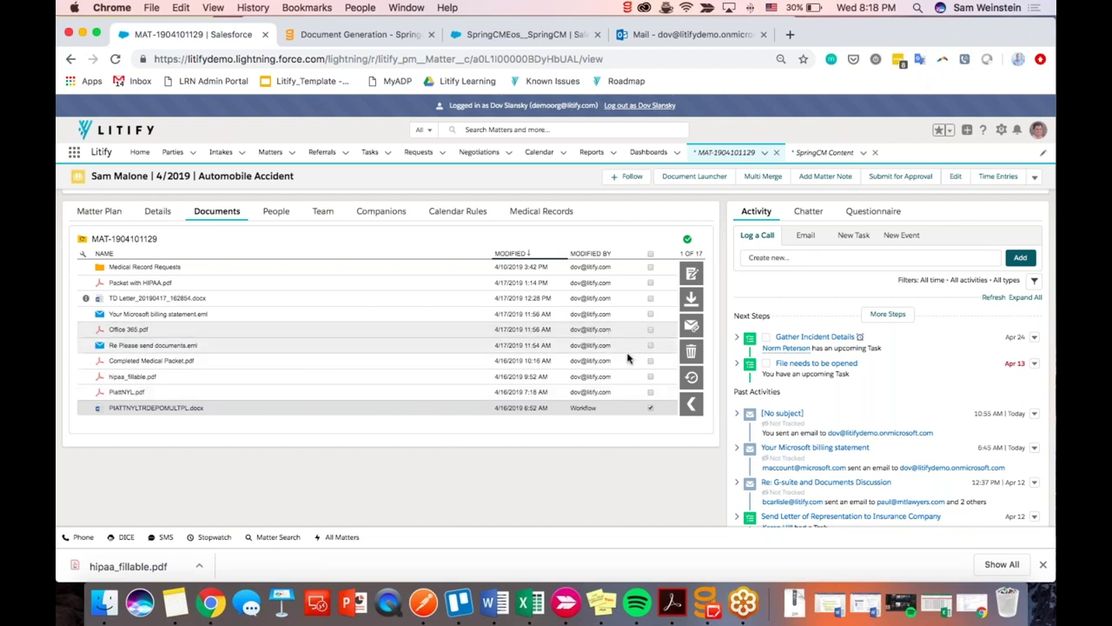
# Reselect the PIATTNYLTRDEPOMULTPL letter, download it as PDF, and show the Downloads stack
pyautogui.scroll(-3, 630, 358)
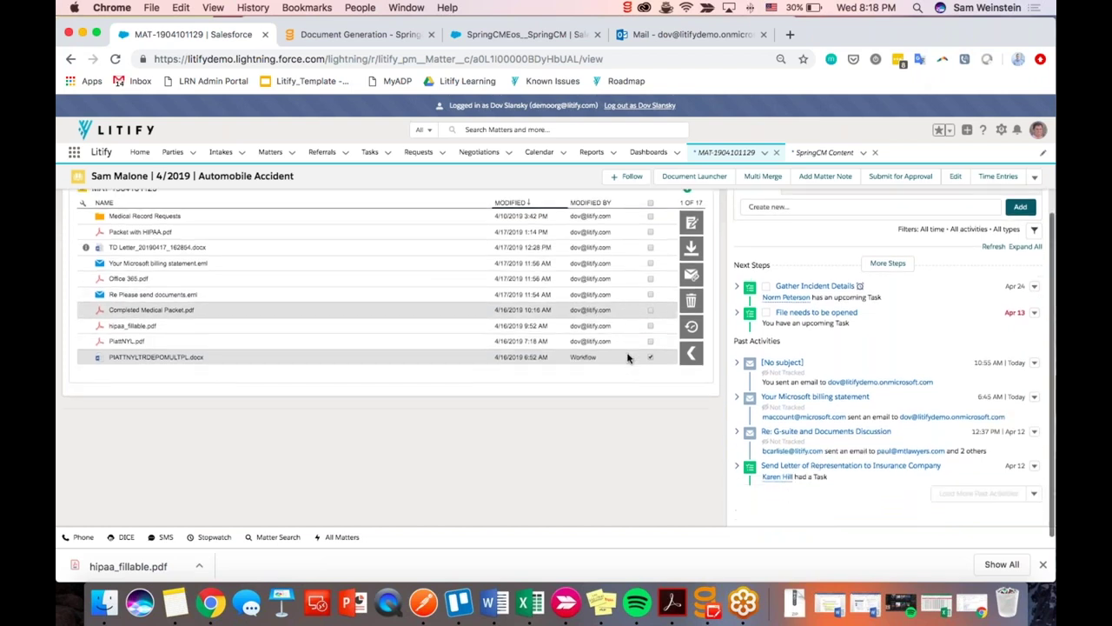
pyautogui.click(651, 350)
pyautogui.click(650, 346)
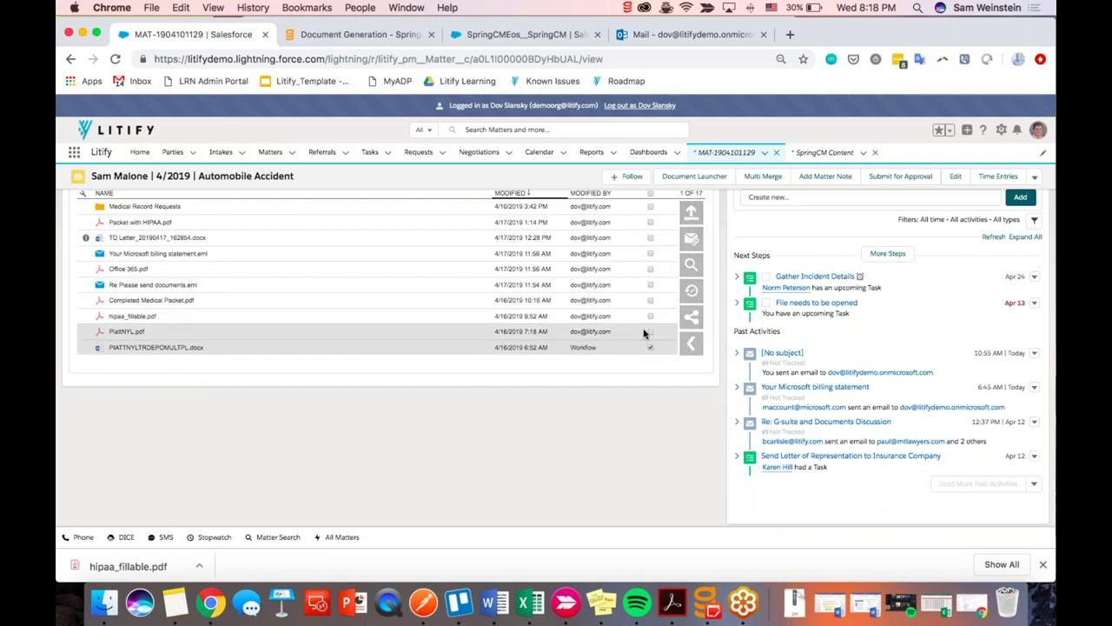
pyautogui.scroll(3, 646, 332)
pyautogui.scroll(-3, 644, 333)
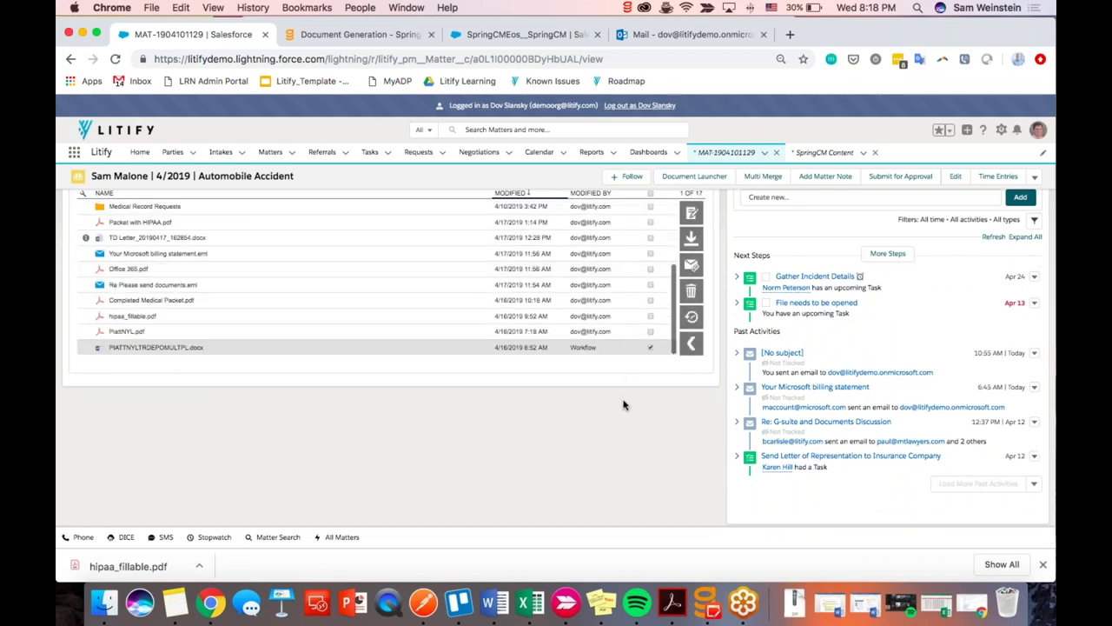
pyautogui.scroll(3, 628, 373)
pyautogui.scroll(1, 623, 405)
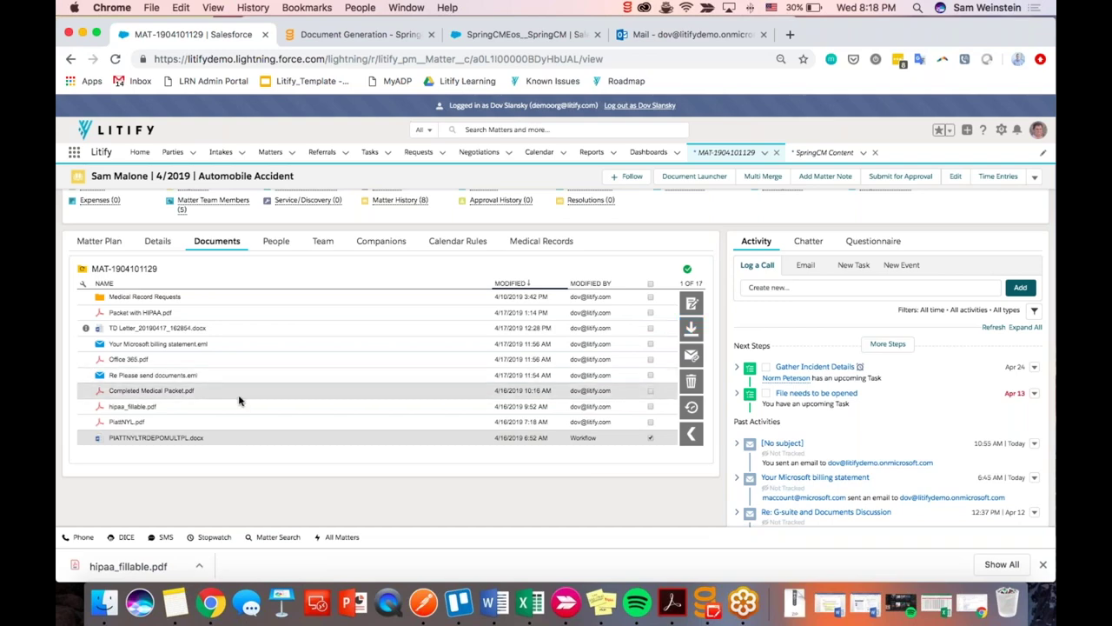
pyautogui.click(691, 434)
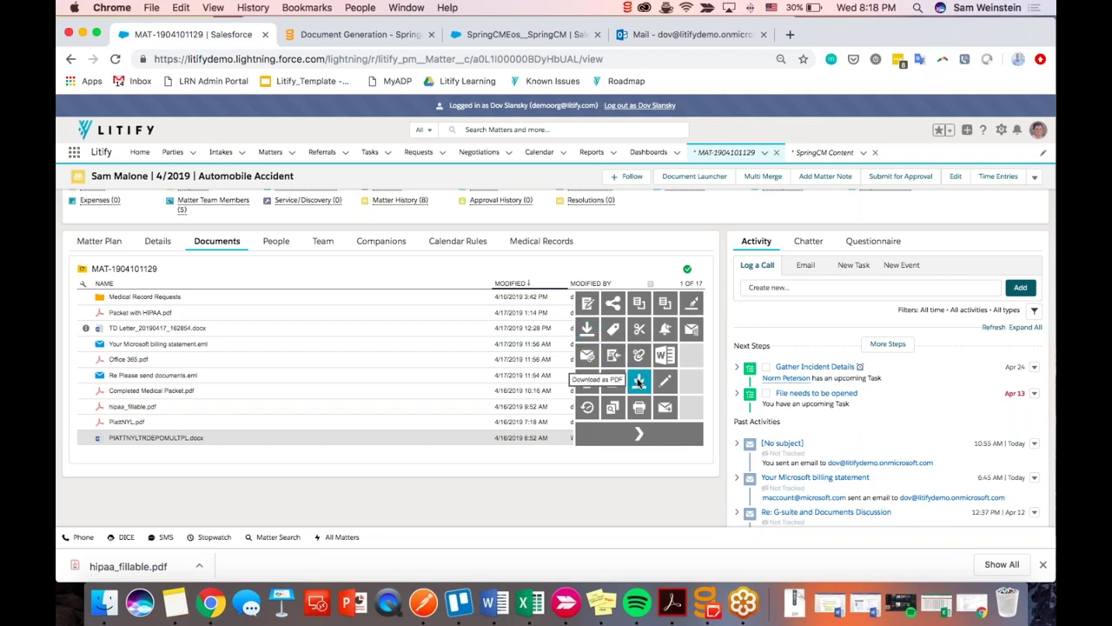
pyautogui.click(639, 382)
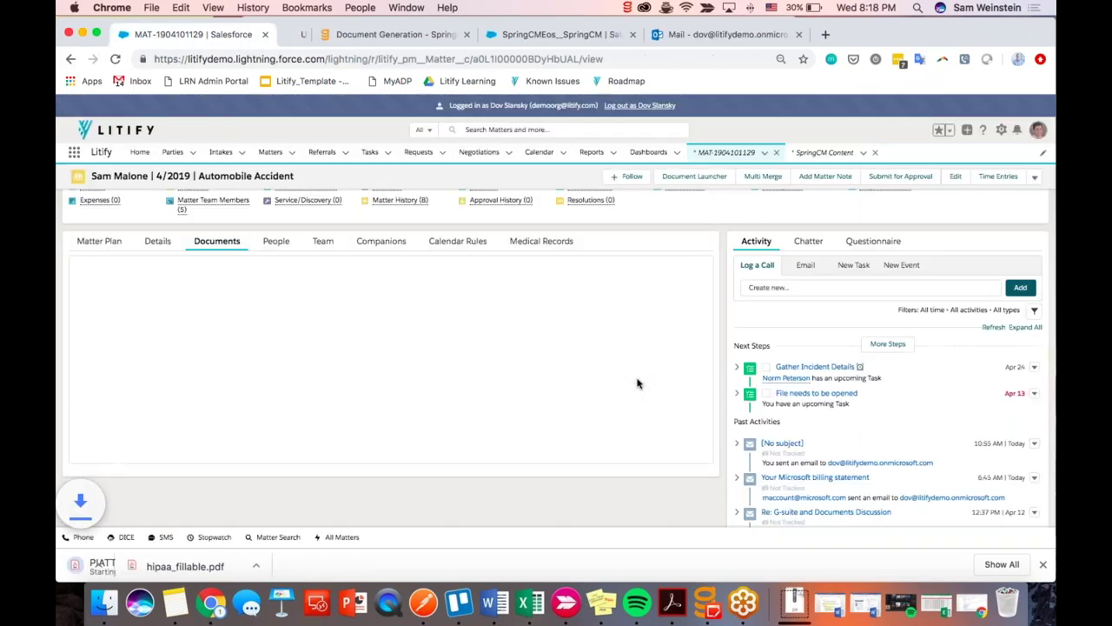
pyautogui.click(785, 598)
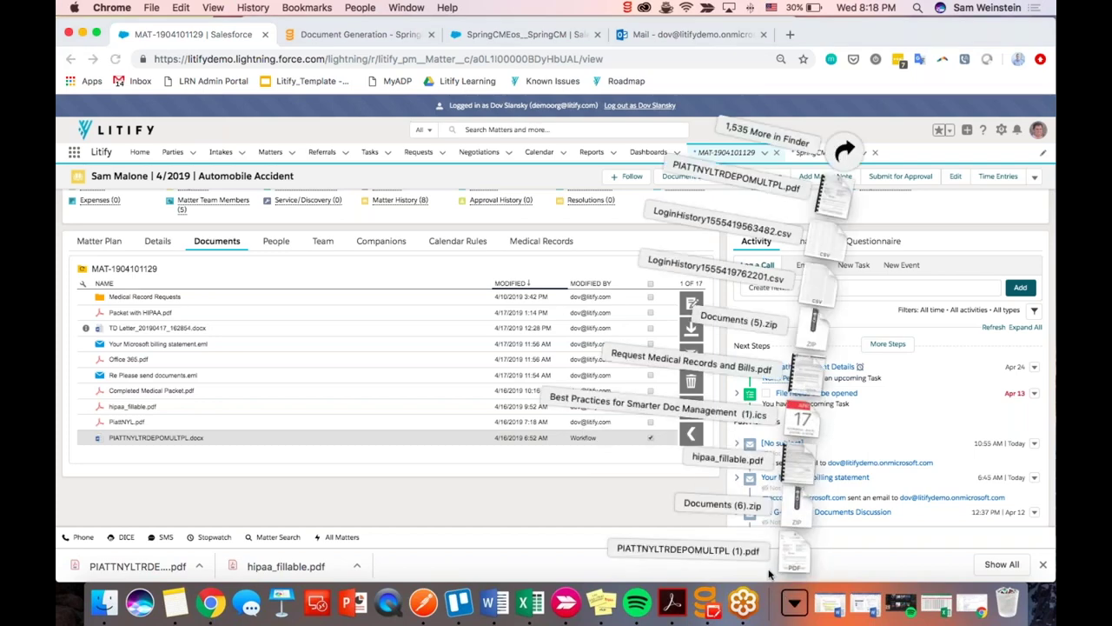
# Open the downloaded PIATTNYLTRDEPOMULTPL (1).pdf in Acrobat Pro DC and dismiss the sharing tip
pyautogui.click(789, 560)
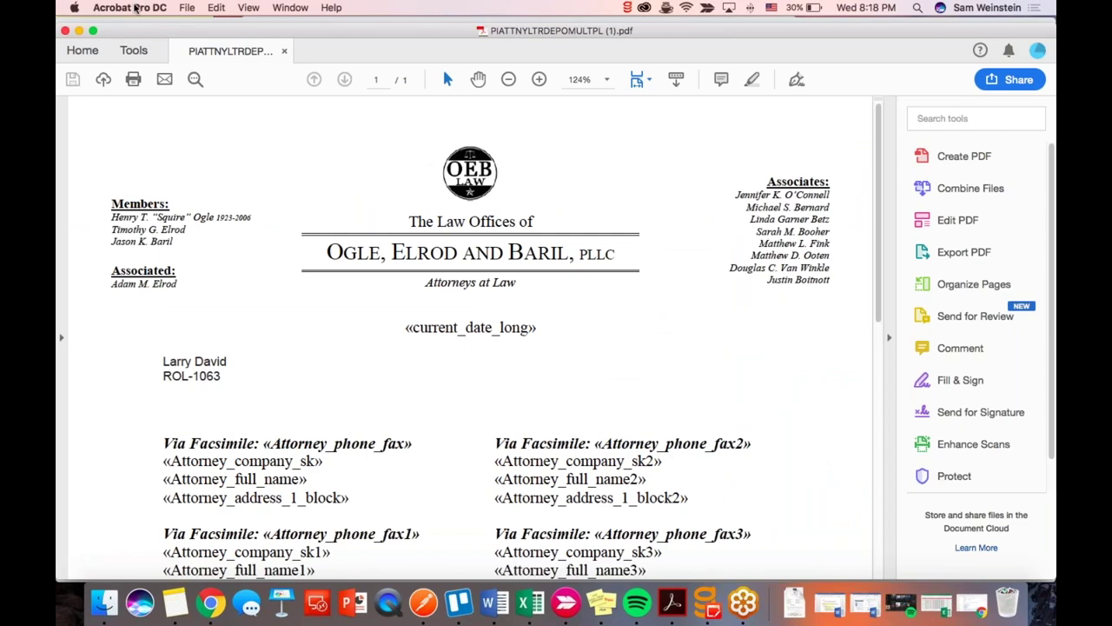
pyautogui.click(79, 32)
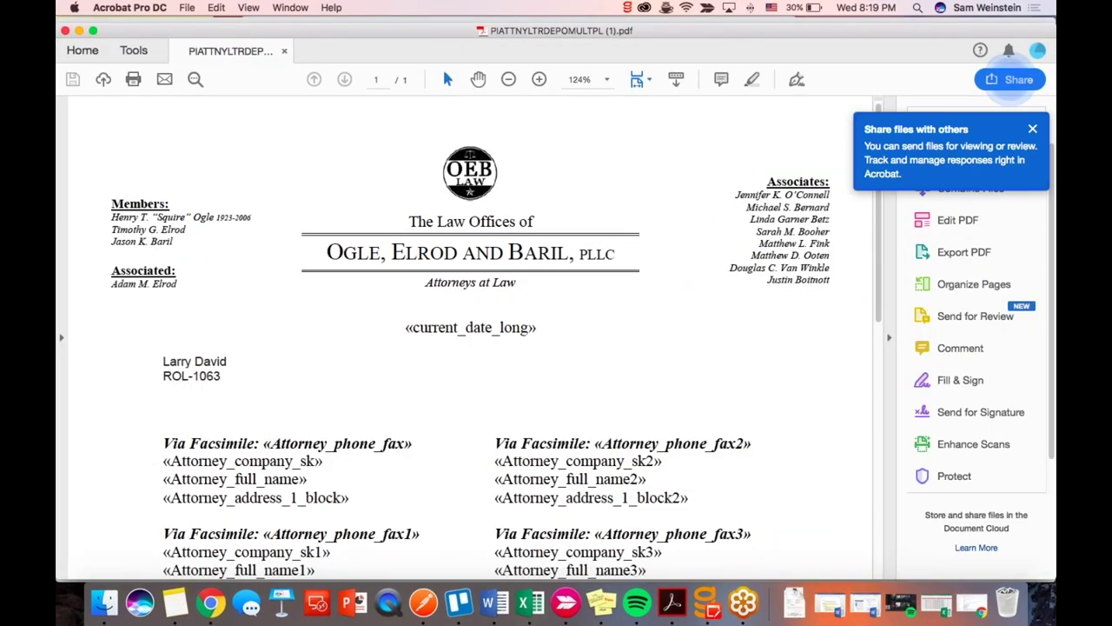
pyautogui.click(79, 32)
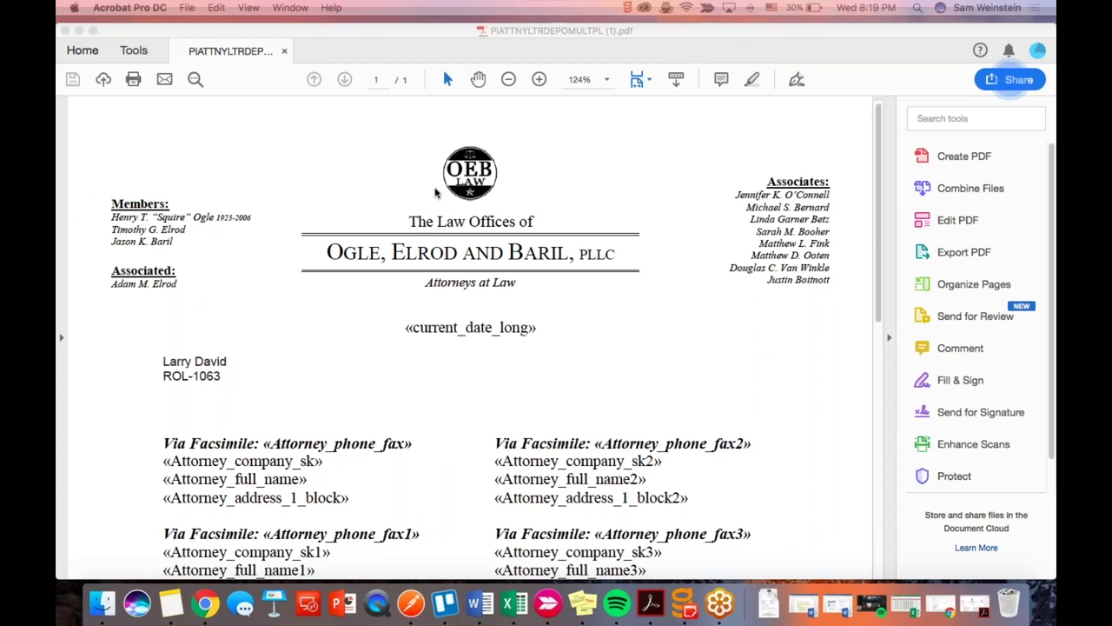
# Hide Acrobat from the Dock to bring the Litify matter back into view
pyautogui.hotkey('ctrl', 'Up')
pyautogui.click(611, 51)
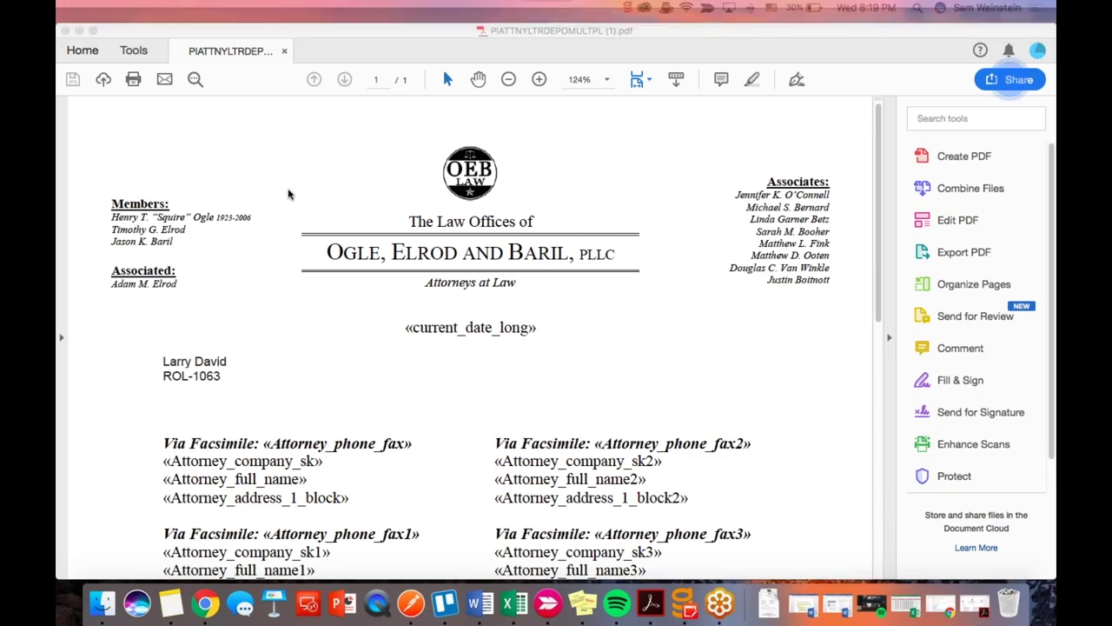
pyautogui.rightClick(651, 602)
pyautogui.click(672, 566)
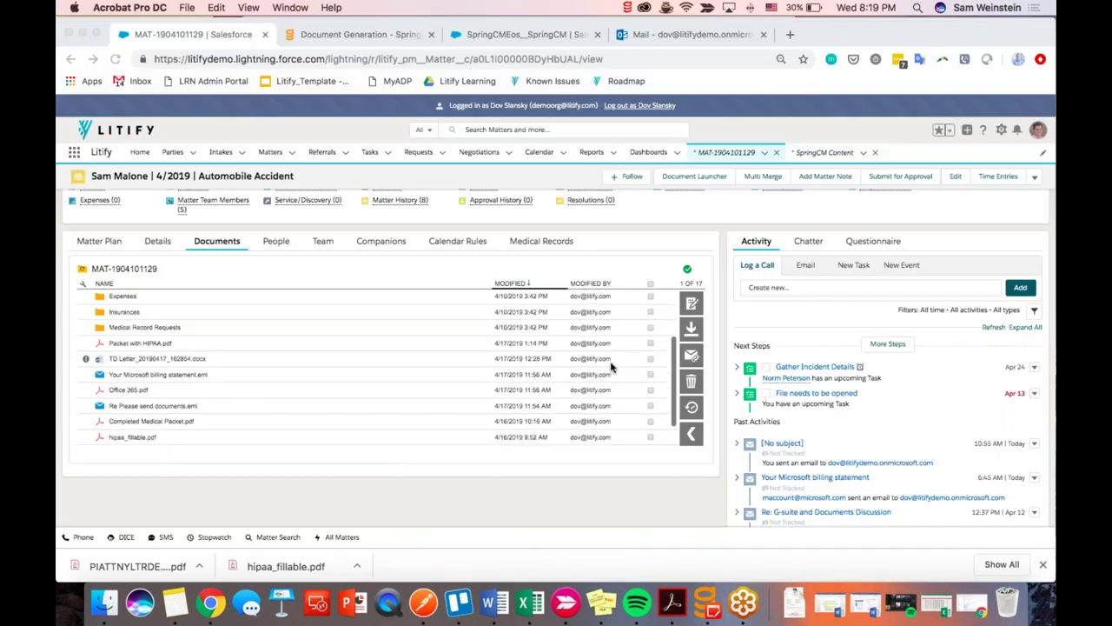
pyautogui.scroll(5, 611, 368)
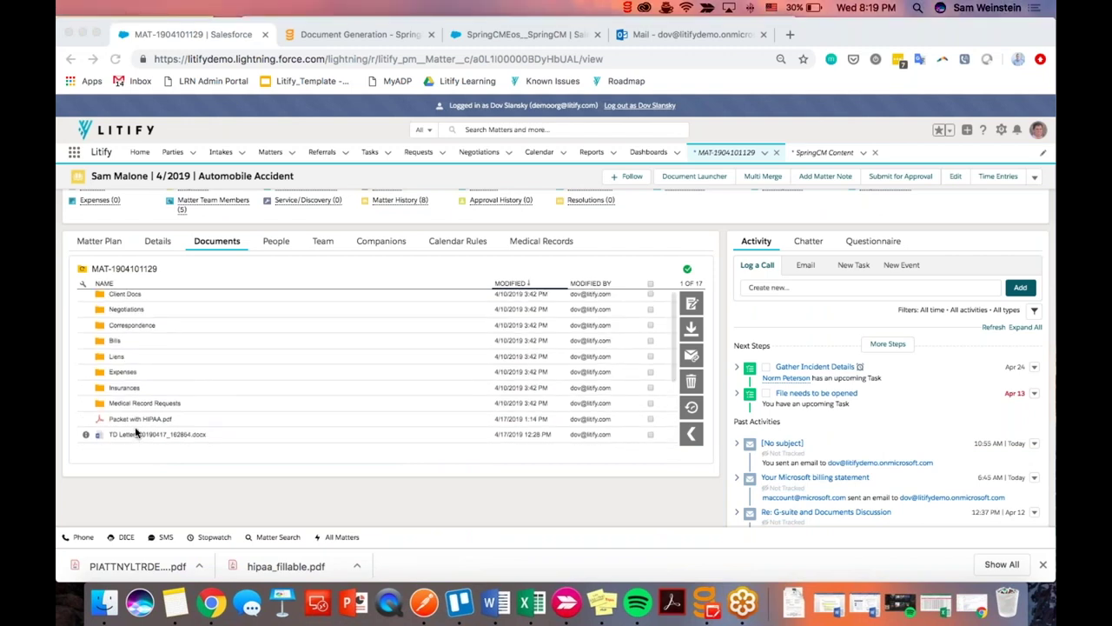
pyautogui.scroll(-3, 199, 417)
pyautogui.scroll(-1, 199, 418)
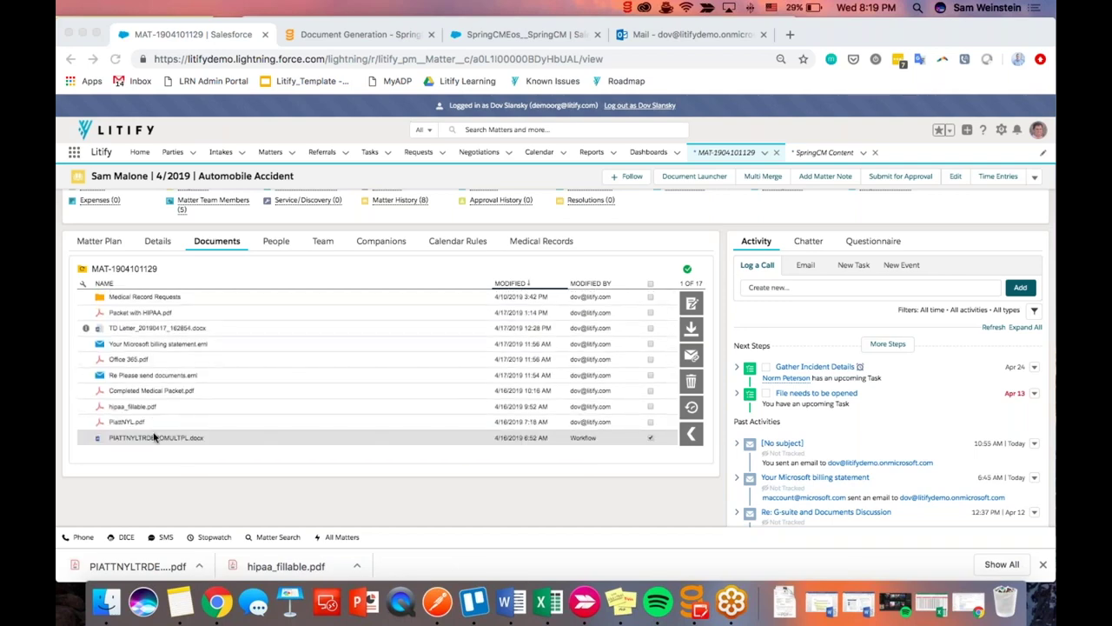
pyautogui.click(148, 439)
pyautogui.click(139, 439)
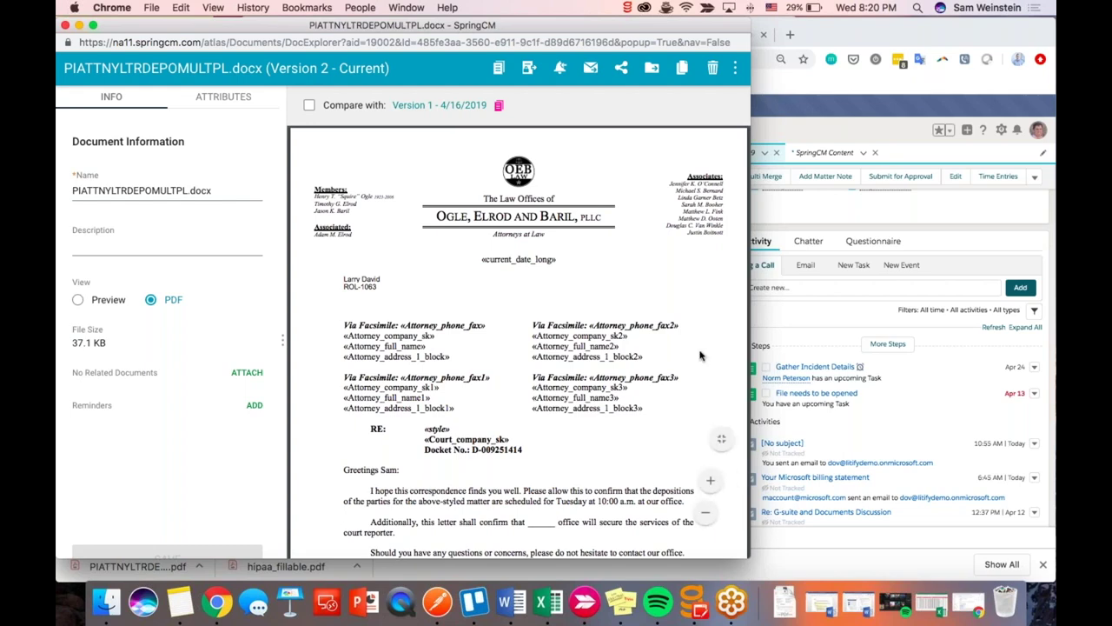
pyautogui.scroll(-6, 701, 354)
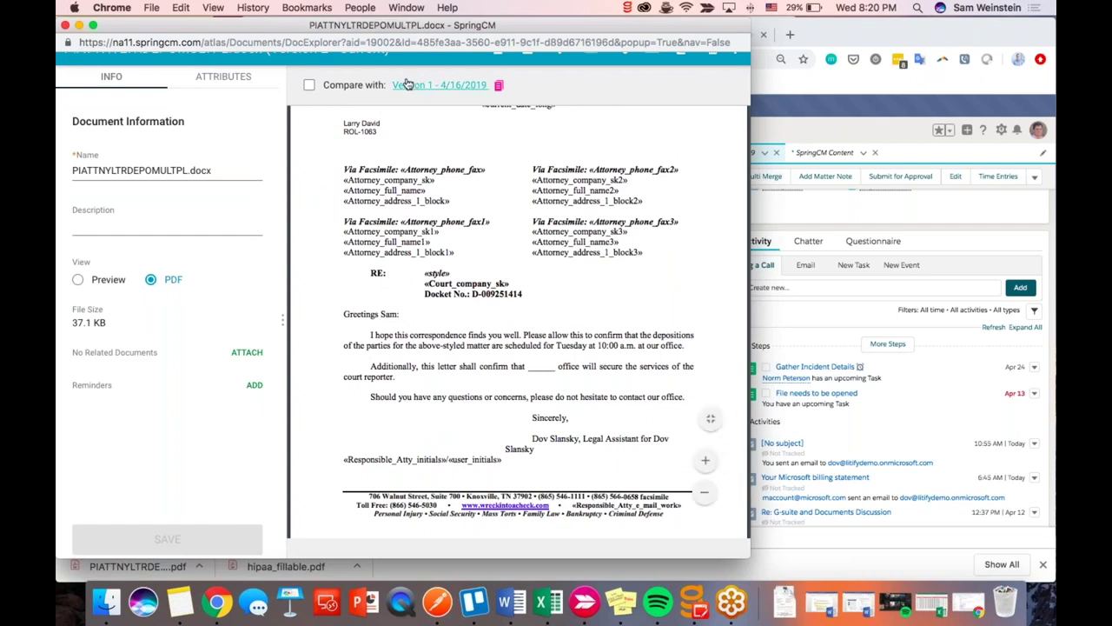
pyautogui.click(65, 25)
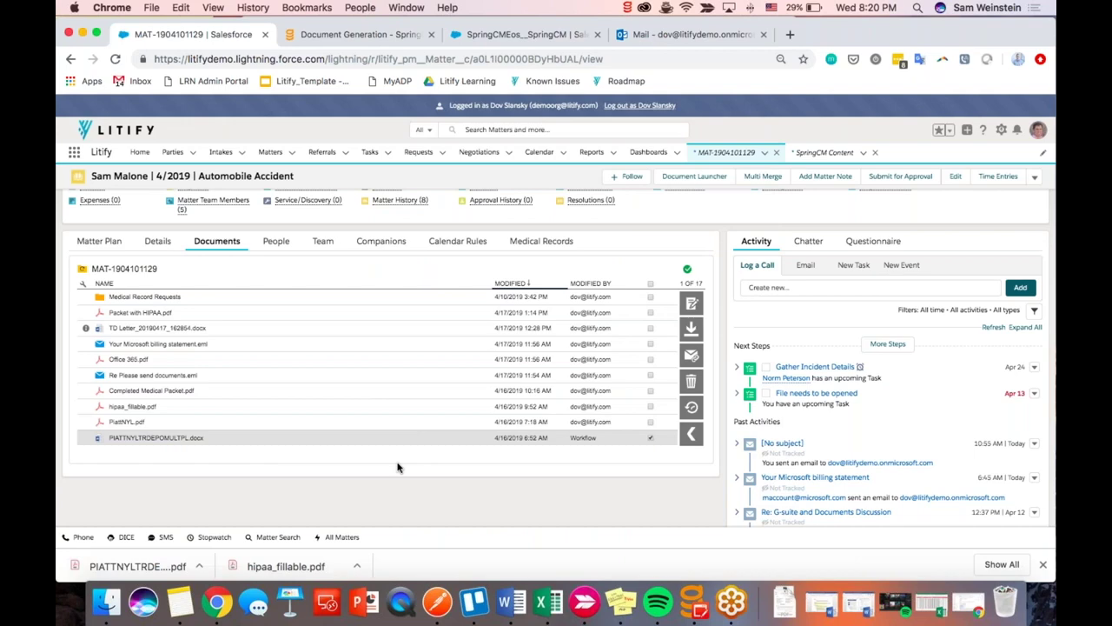
# Open PIATTNYLTRDEPOMULTPL.docx, hipaa_fillable.pdf and PiattNYL.pdf each in a new tab
pyautogui.rightClick(148, 440)
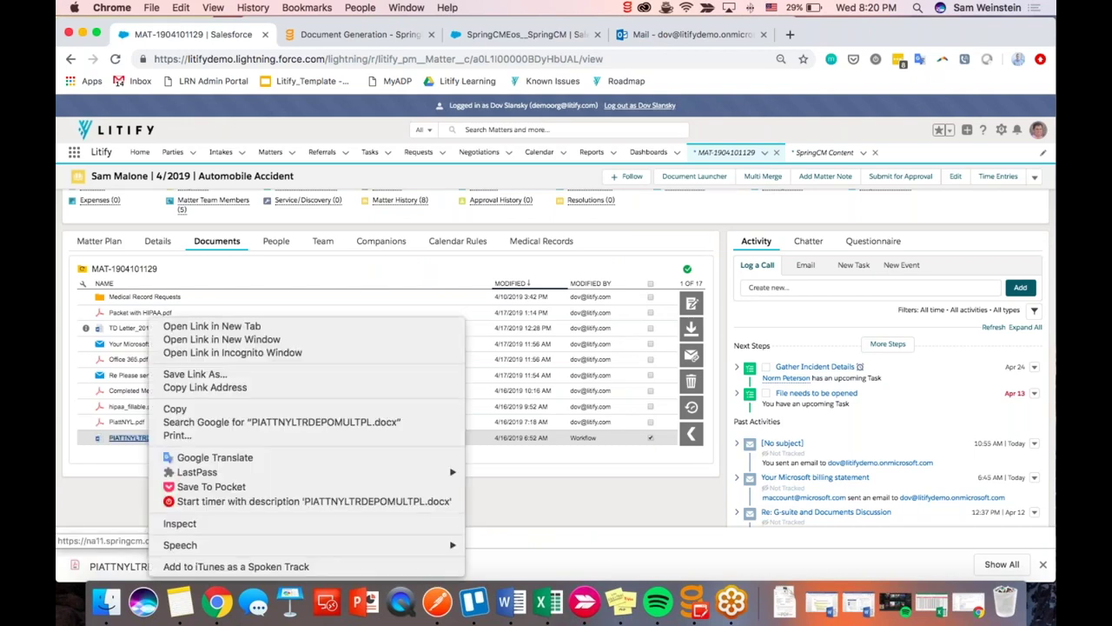
pyautogui.click(198, 327)
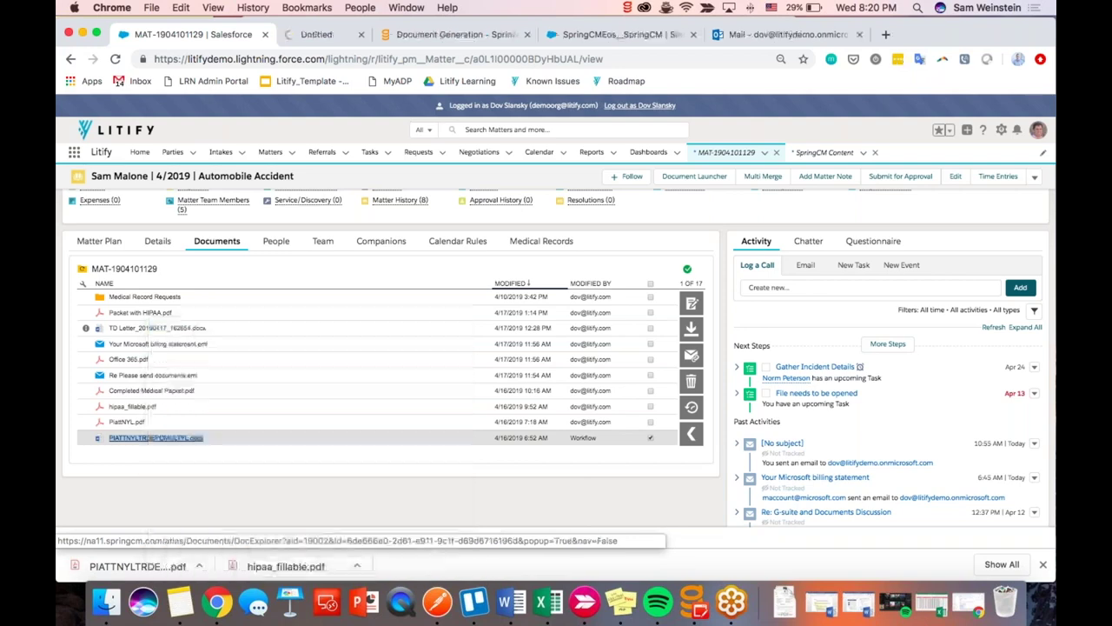
pyautogui.rightClick(132, 405)
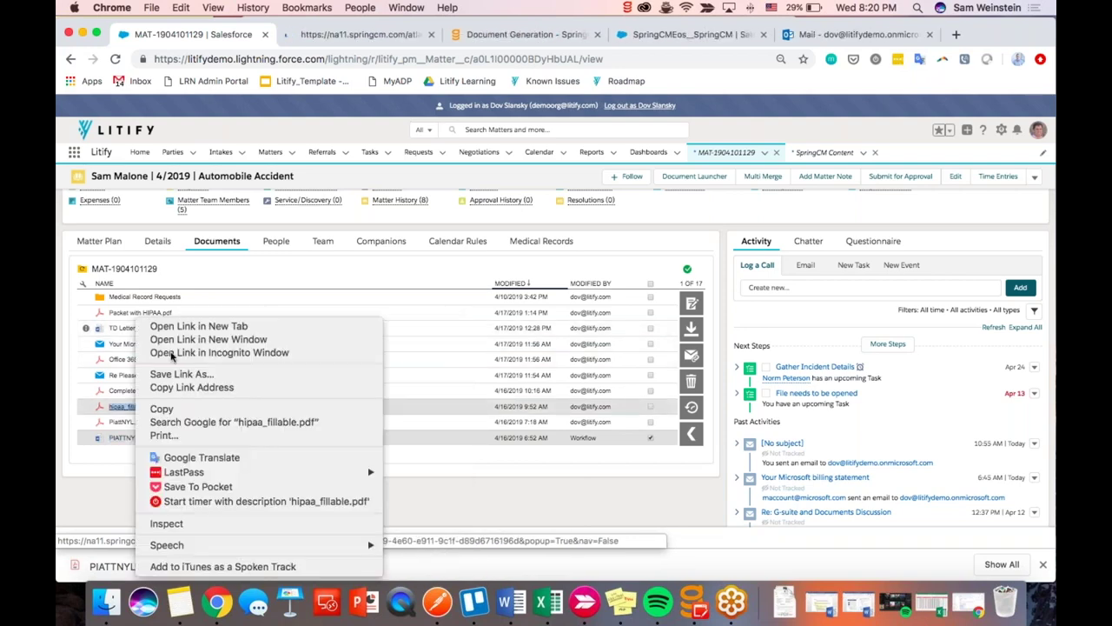
pyautogui.click(161, 323)
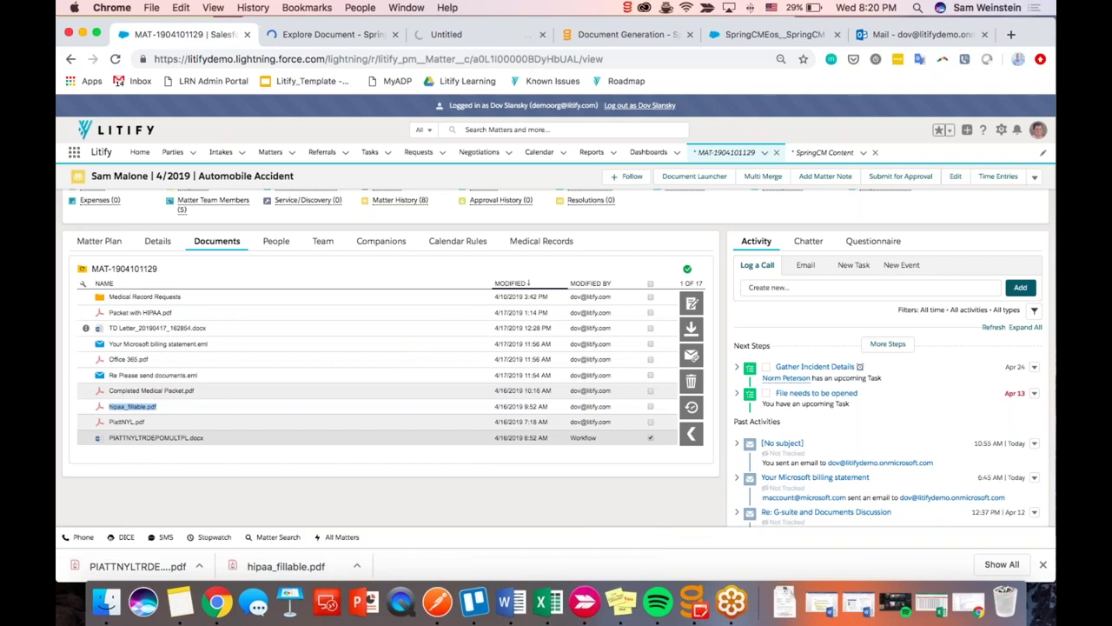
pyautogui.rightClick(127, 422)
pyautogui.click(162, 321)
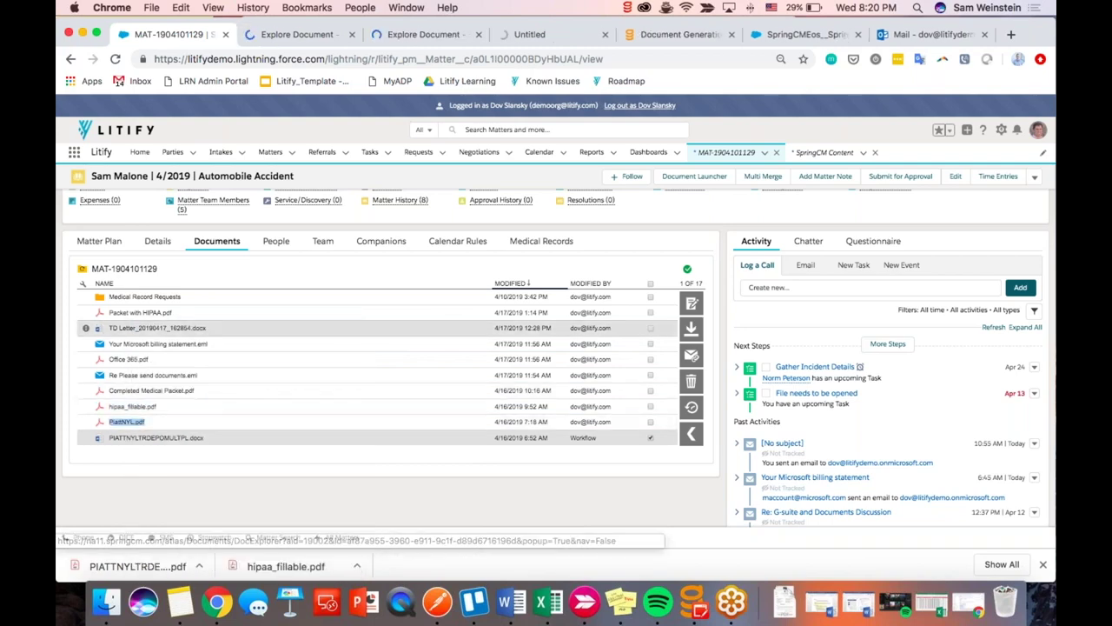
# View each of the three document tabs, then return to the Litify matter tab
pyautogui.click(289, 35)
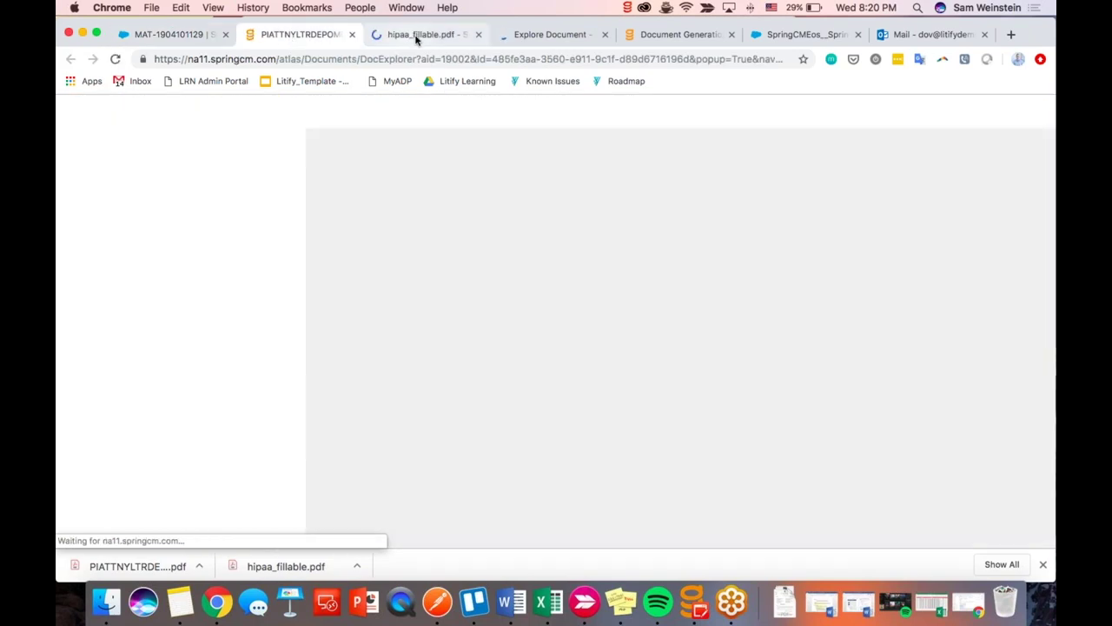
pyautogui.click(416, 37)
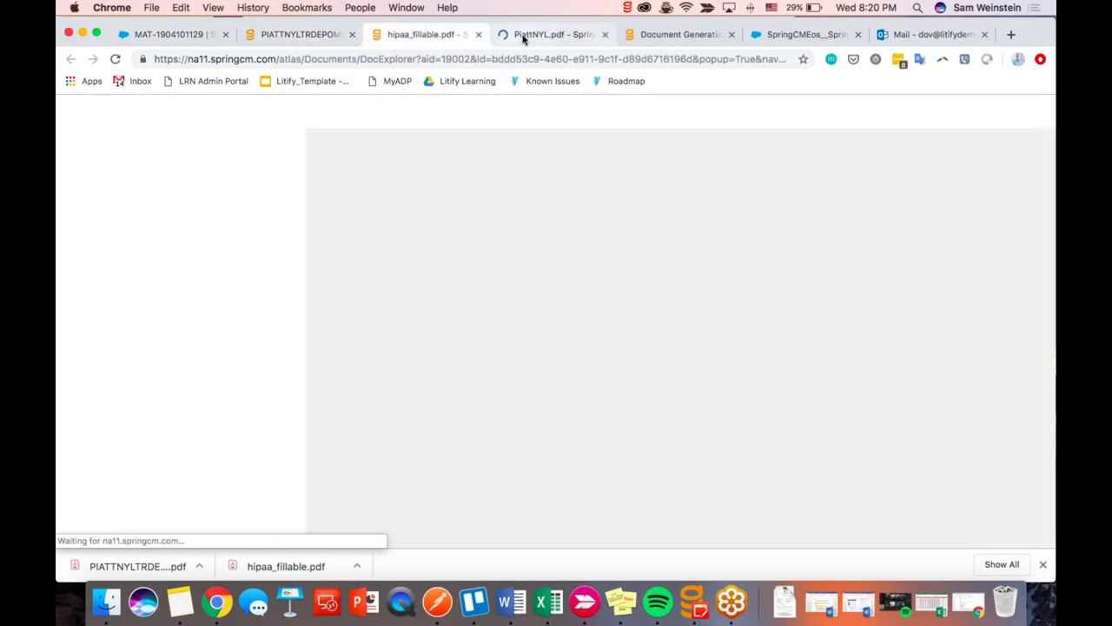
pyautogui.click(523, 37)
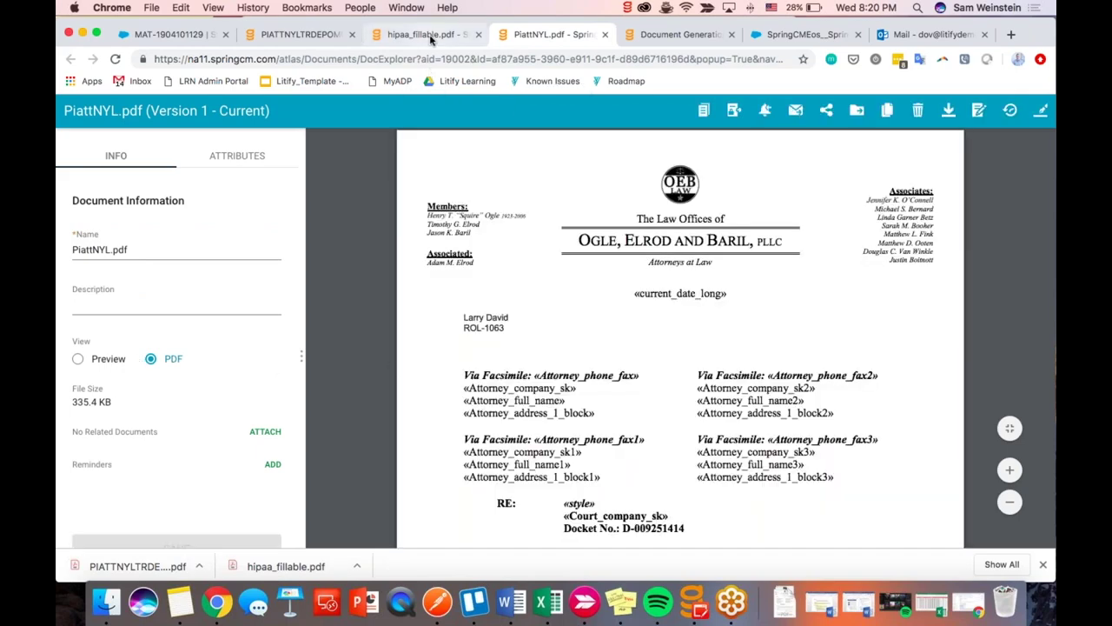
pyautogui.click(429, 34)
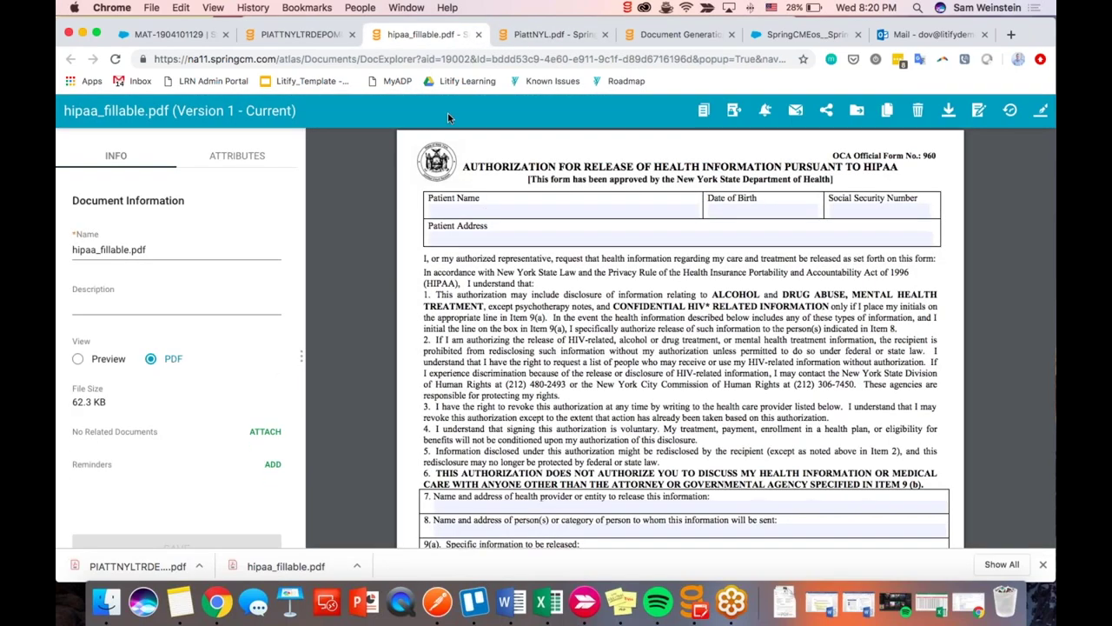
pyautogui.click(309, 35)
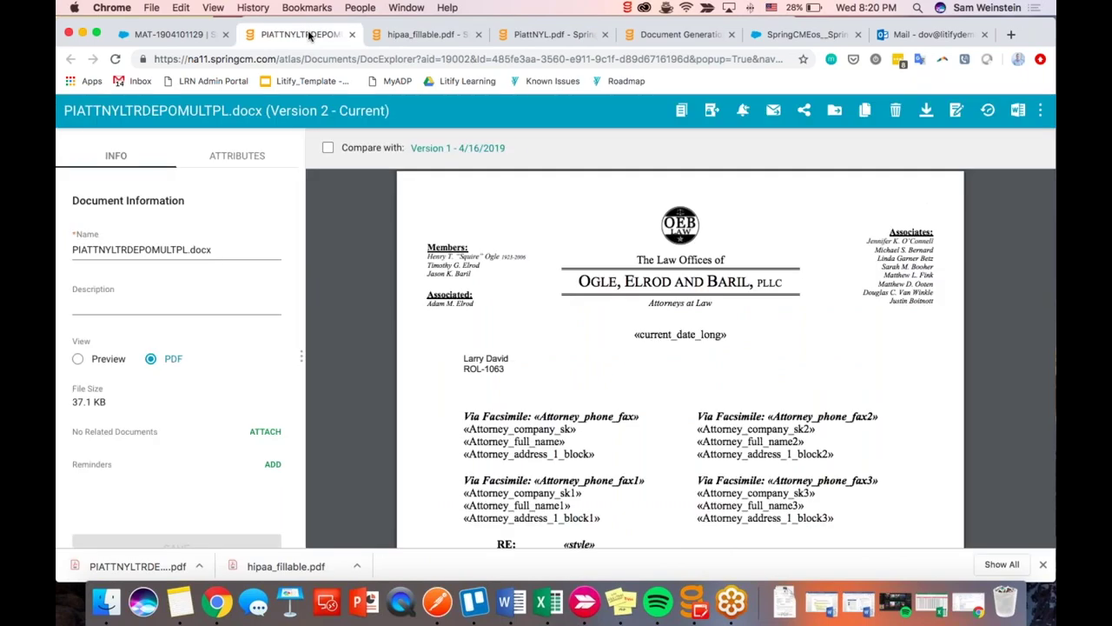
pyautogui.click(195, 33)
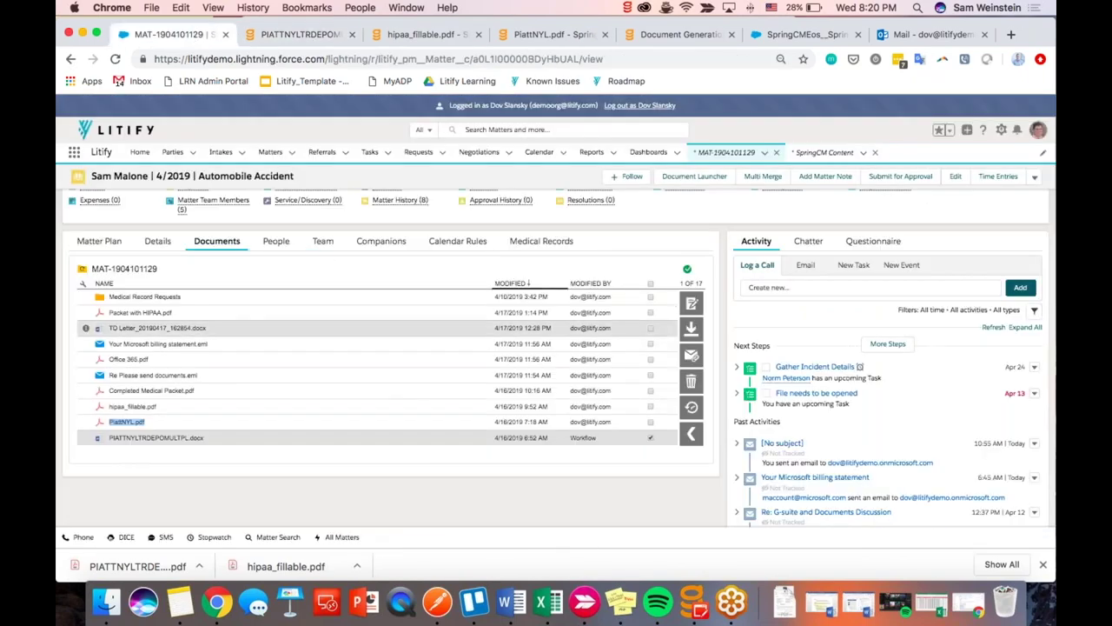
# Close the SpringCM and Document Generation tabs and switch to the Outlook mailbox
pyautogui.scroll(-1, 401, 393)
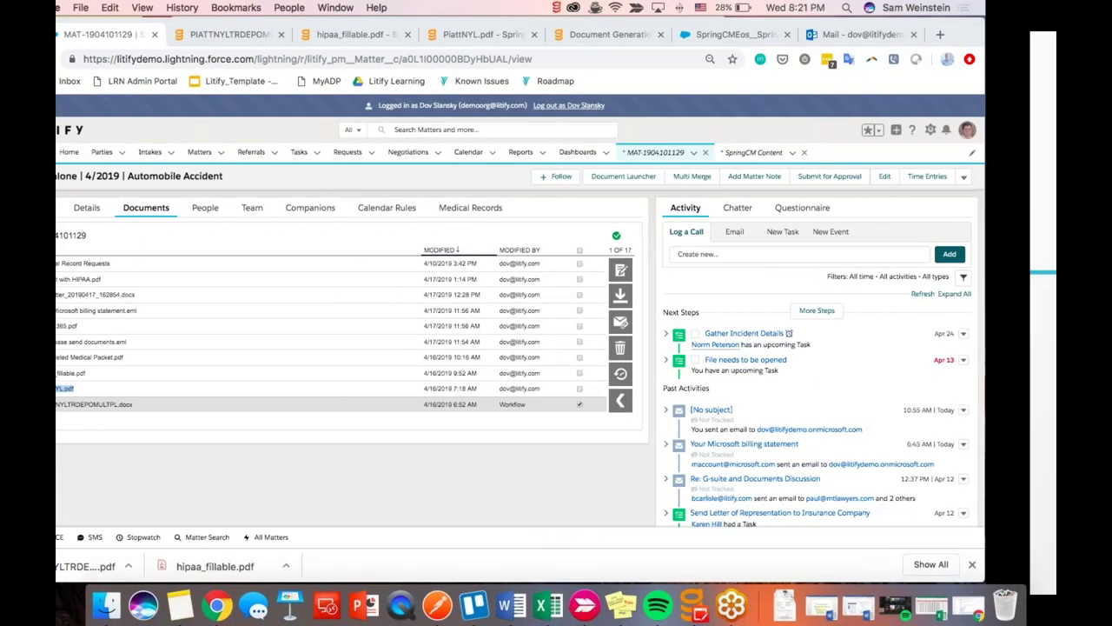
pyautogui.click(281, 35)
pyautogui.click(281, 35)
pyautogui.click(280, 35)
pyautogui.click(281, 35)
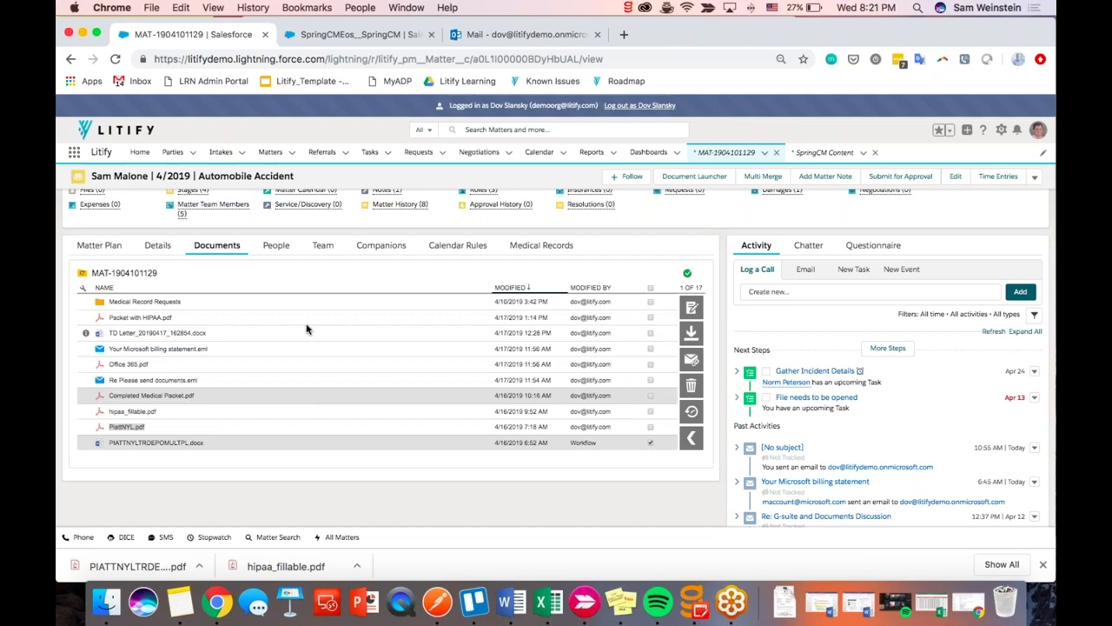
pyautogui.click(489, 35)
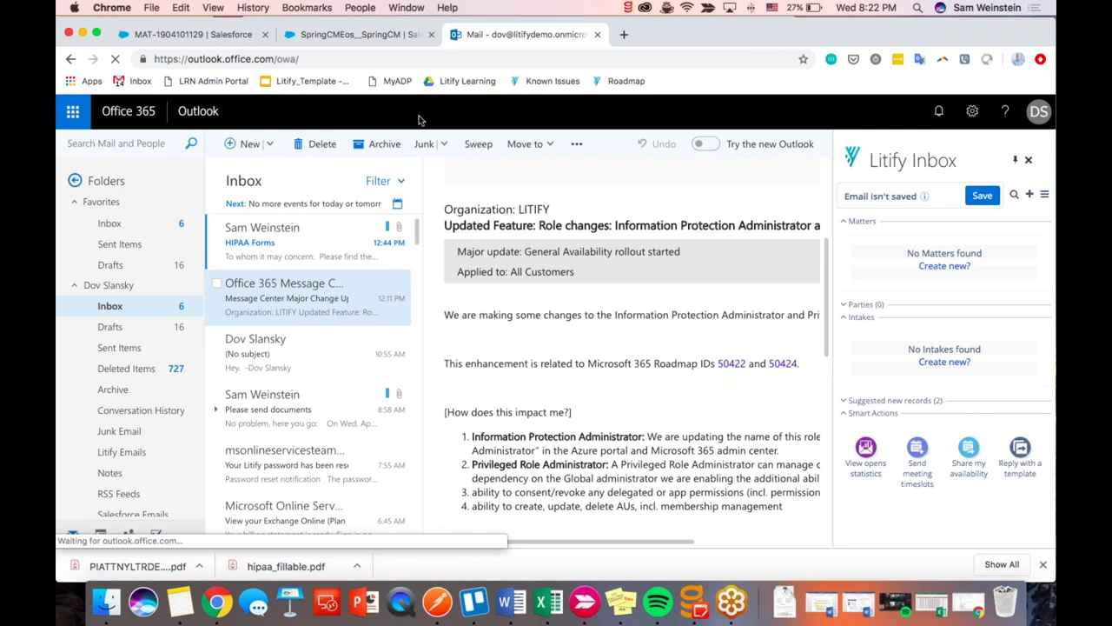
# Start a new email addressed to the contact's e-mail address
pyautogui.click(246, 145)
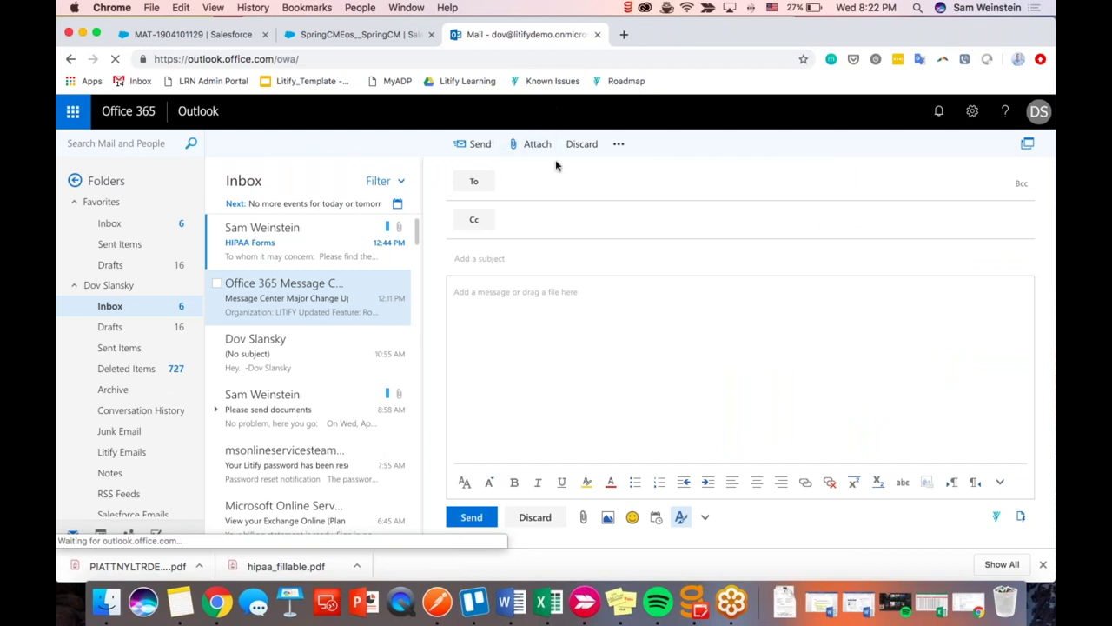
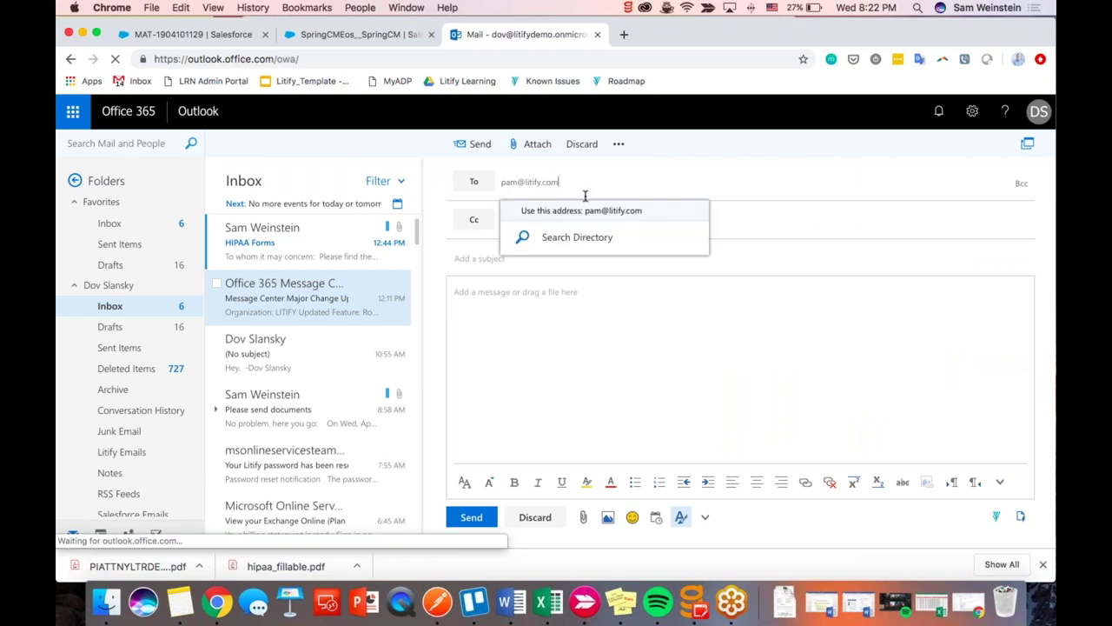
pyautogui.click(737, 219)
# Write 'Please see document attached' in the body and bring up the Litify Inbox panel
pyautogui.click(718, 318)
pyautogui.write('Please see do')
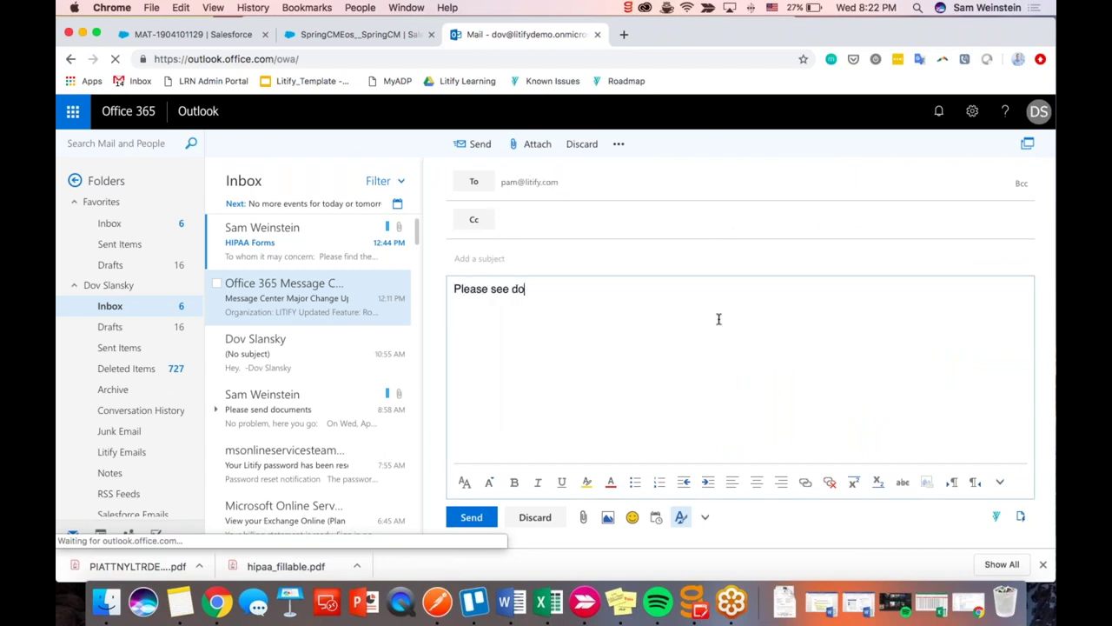
pyautogui.write('cument attached')
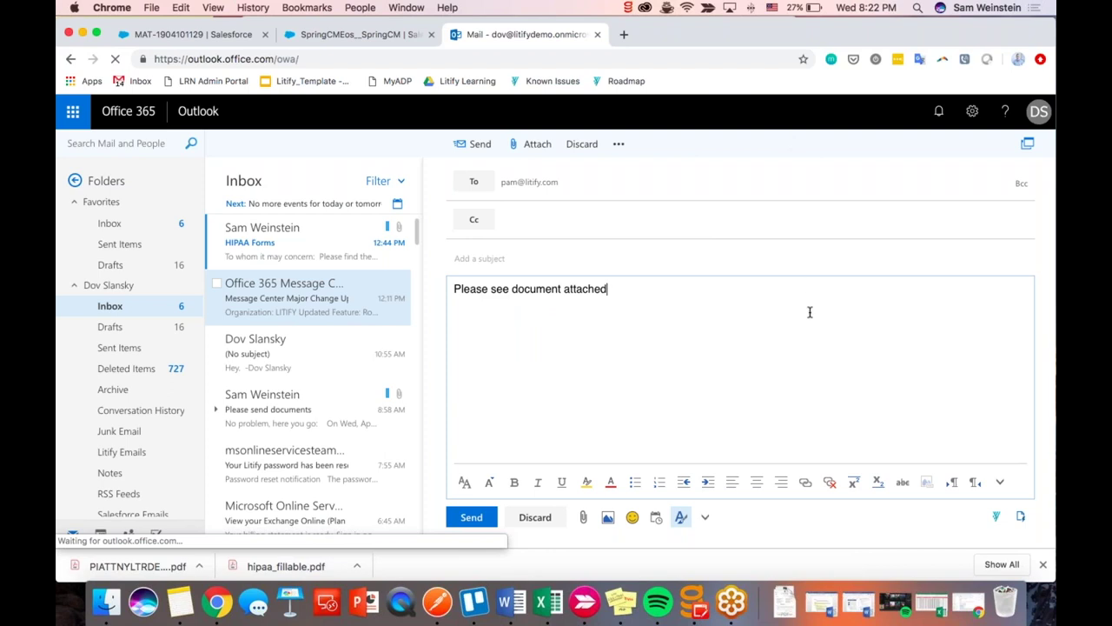
pyautogui.click(996, 519)
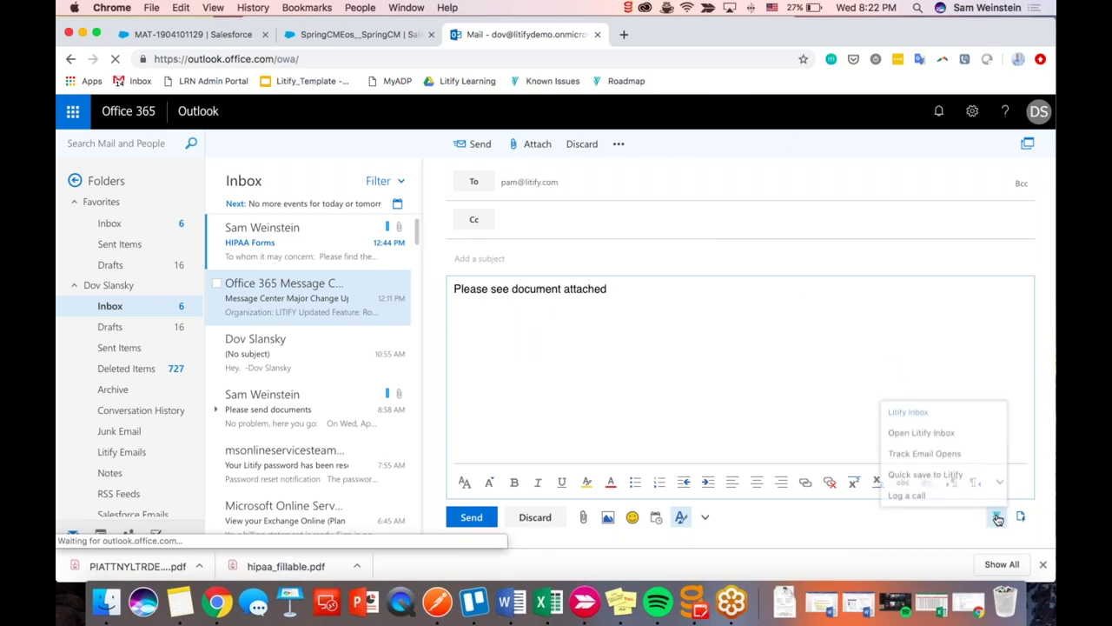
pyautogui.click(938, 437)
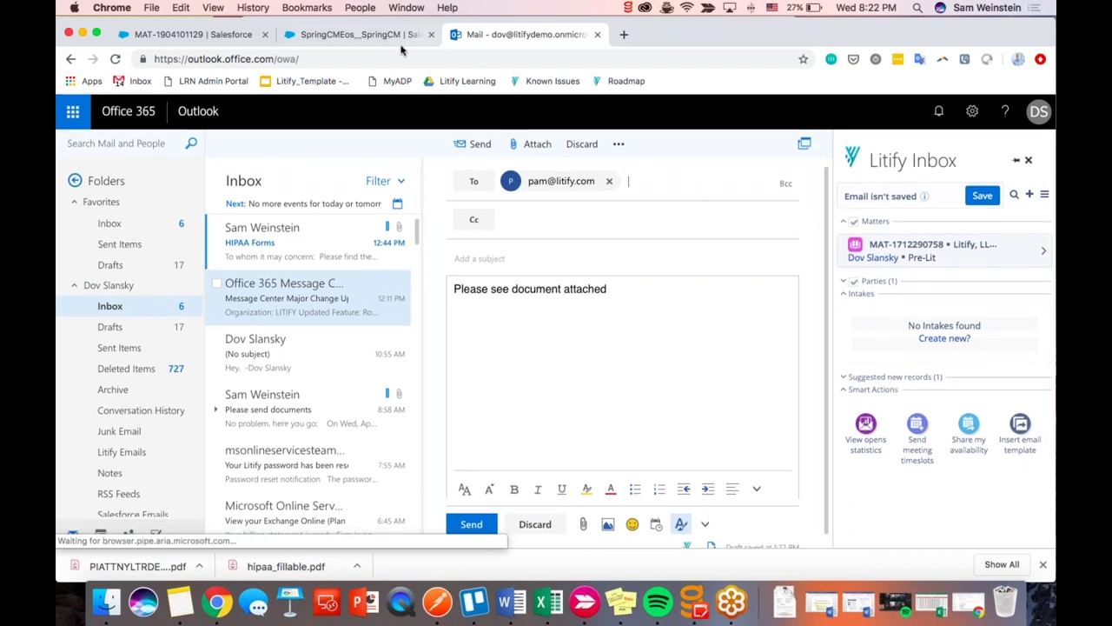
# Replace the Litify Inbox matter search with the client's name and run it
pyautogui.click(202, 34)
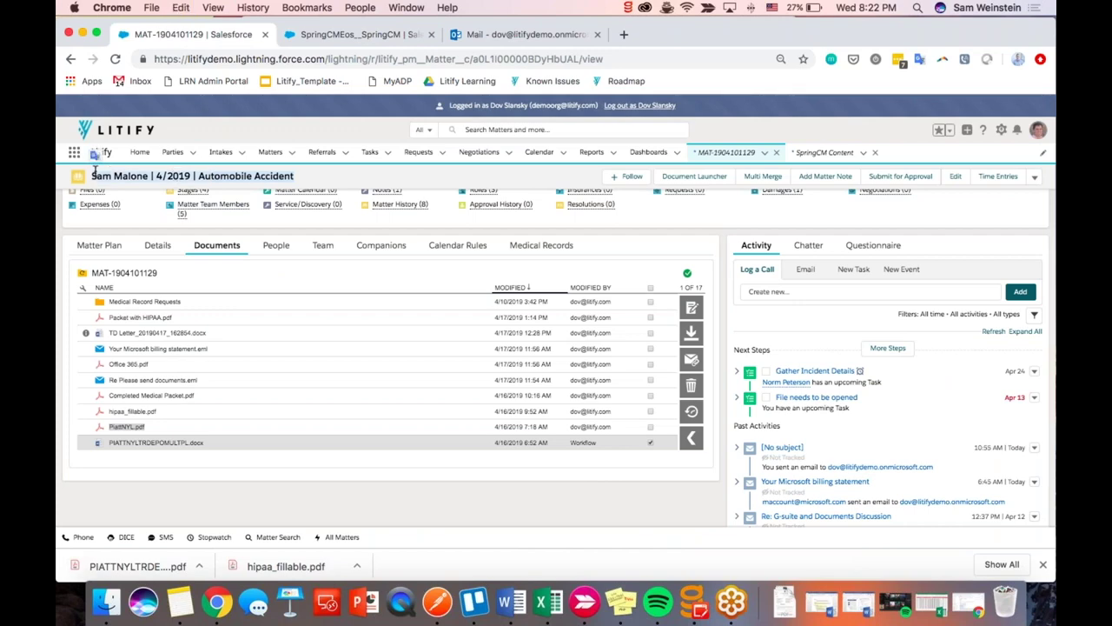
pyautogui.click(372, 35)
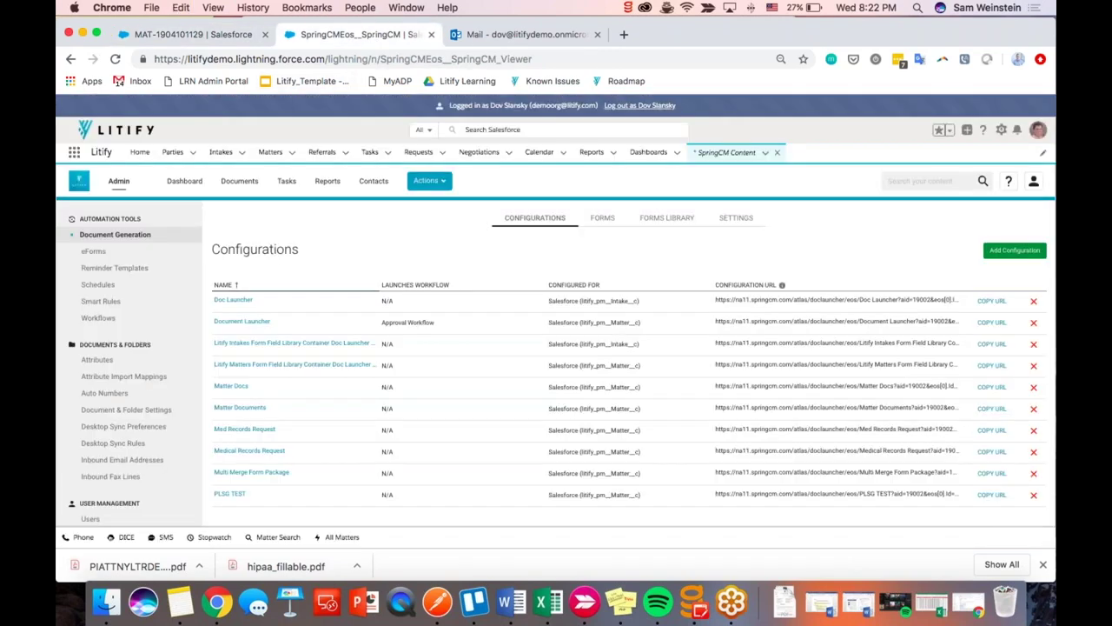
pyautogui.click(544, 33)
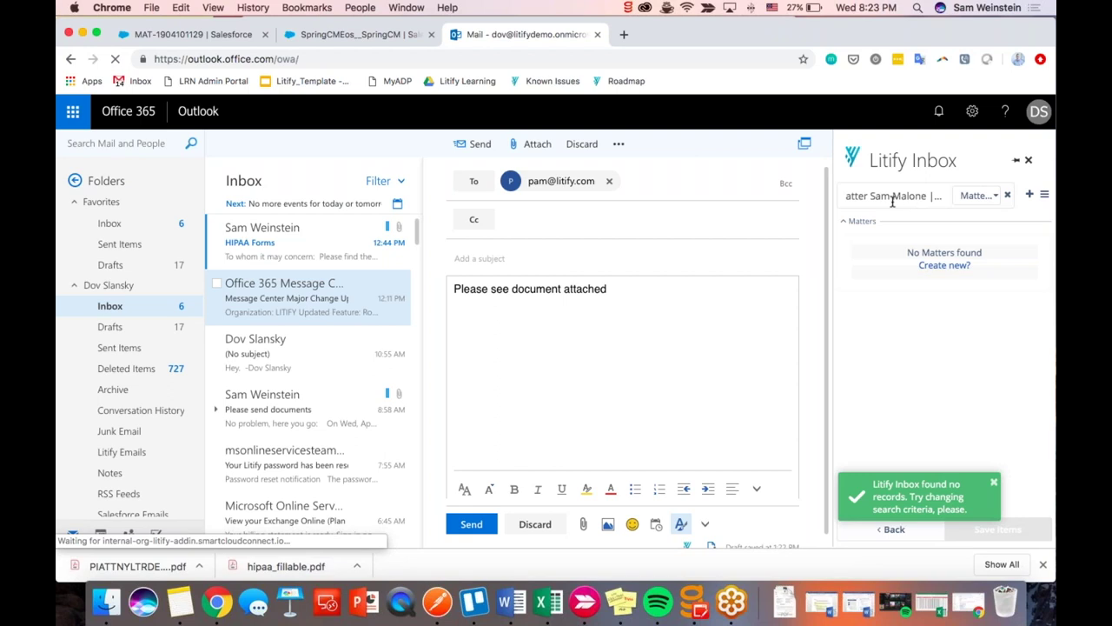
pyautogui.click(893, 202)
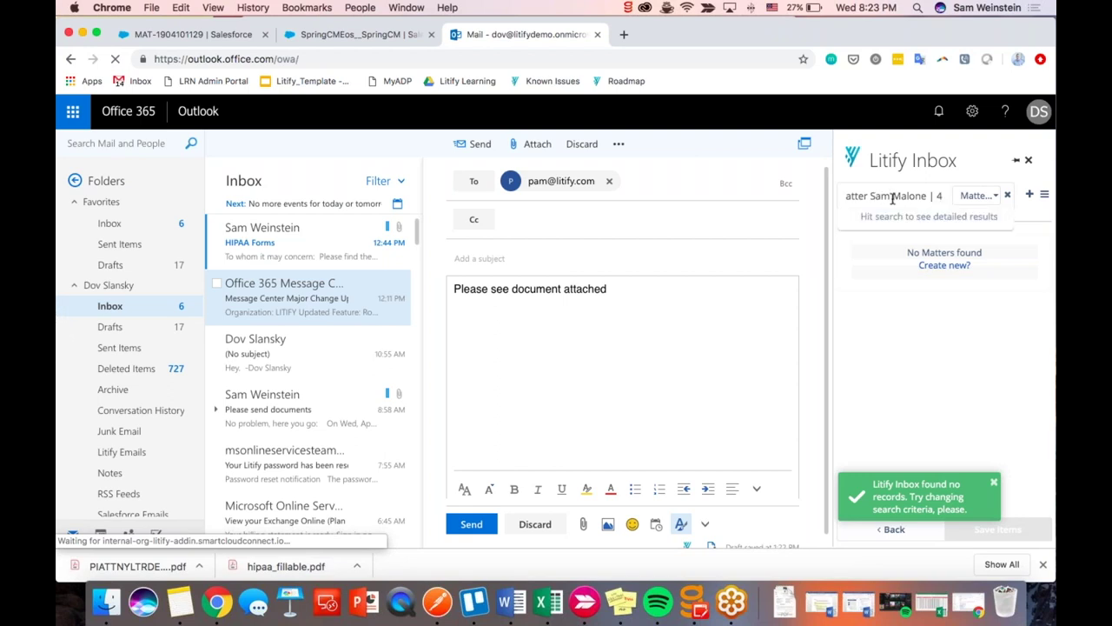
pyautogui.tripleClick(928, 198)
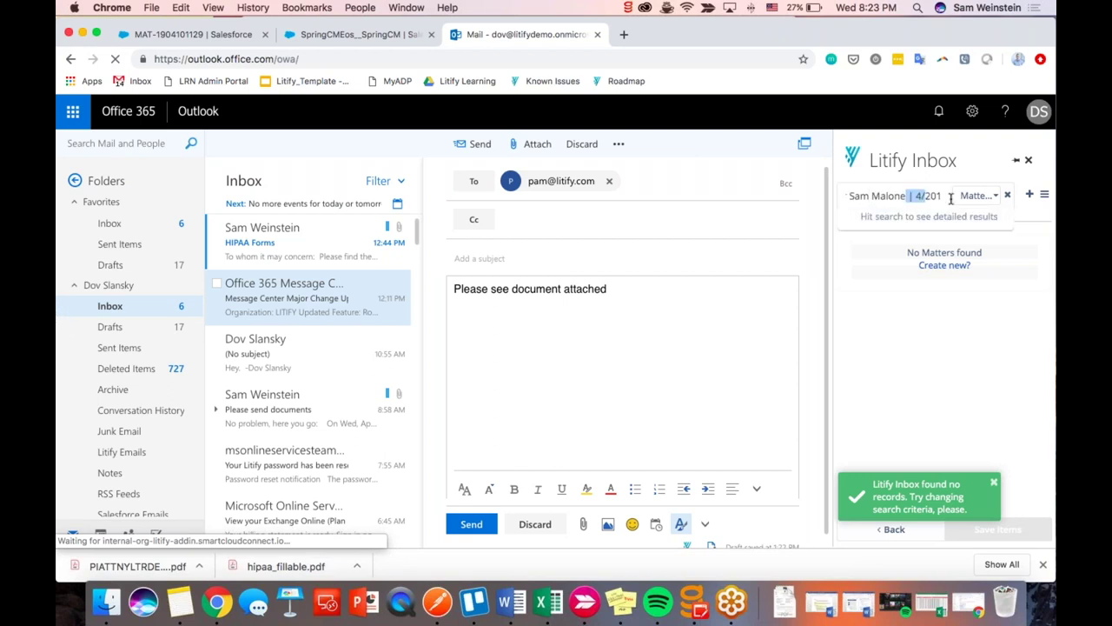
pyautogui.press('Right')
pyautogui.press('Return')
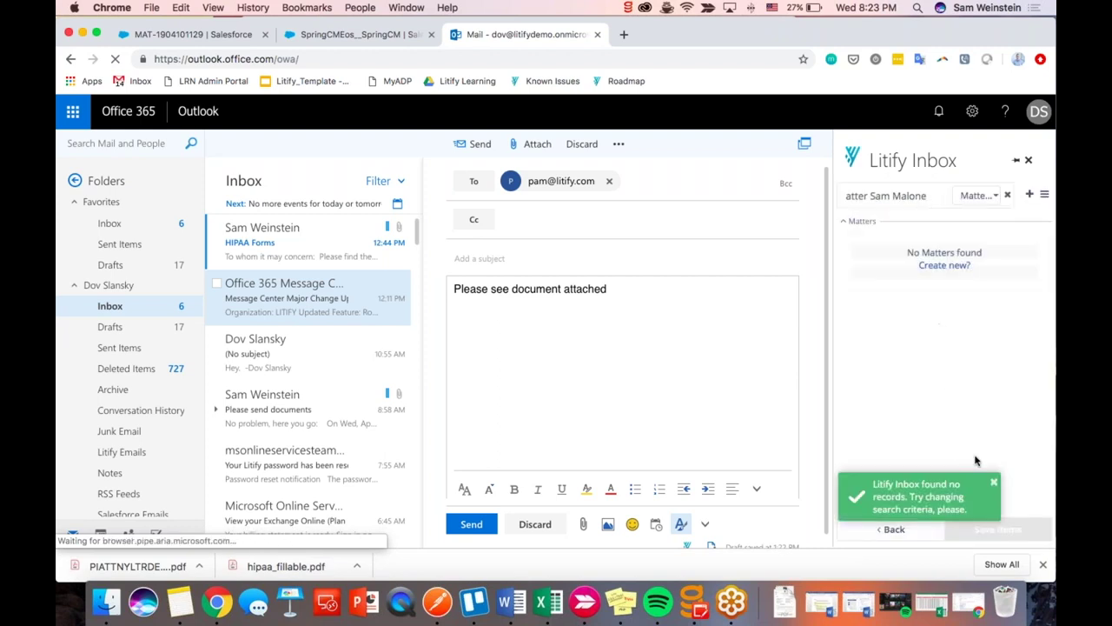
pyautogui.moveTo(925, 198); pyautogui.dragTo(834, 201)
pyautogui.press('BackSpace')
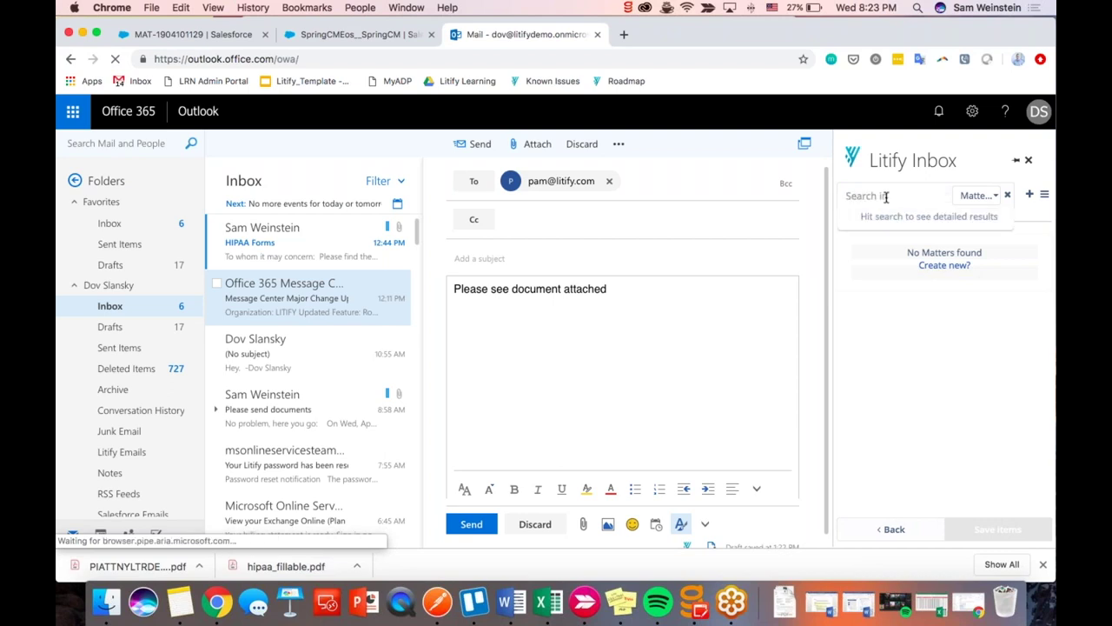
pyautogui.write('Sam Malone')
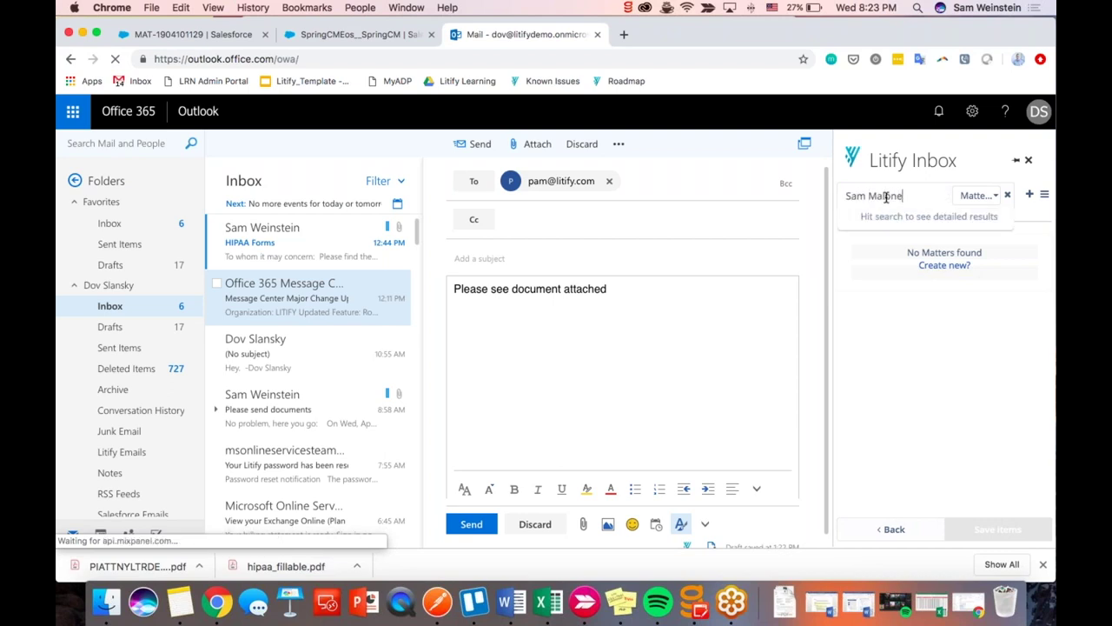
pyautogui.press('Return')
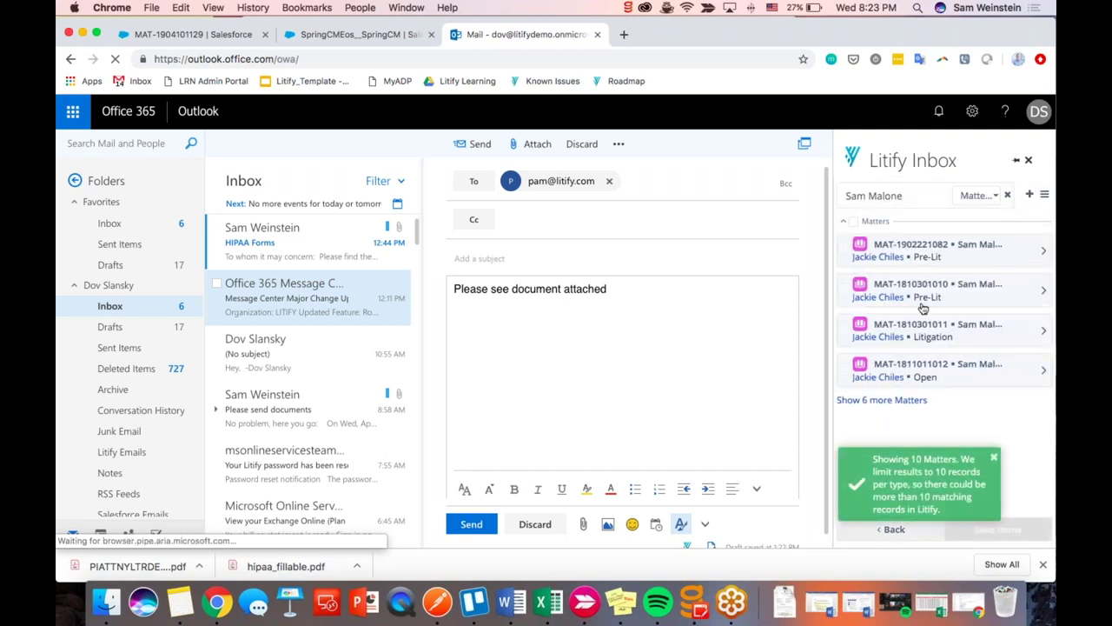
# Expand the first matching matter and show its document folders with file search ready
pyautogui.click(904, 400)
pyautogui.scroll(-4, 906, 408)
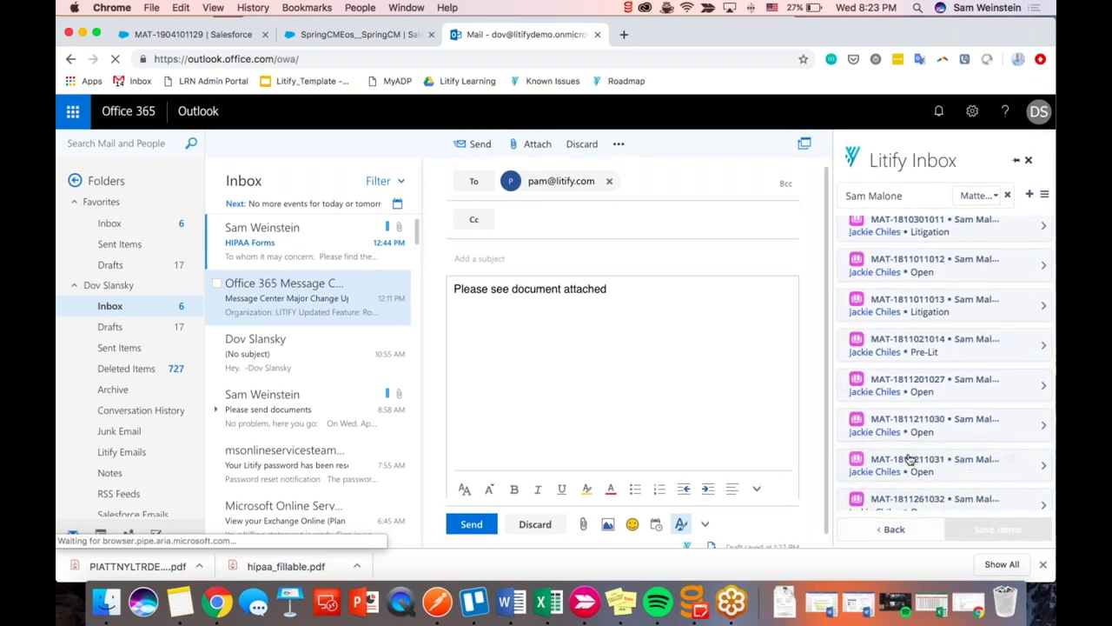
pyautogui.scroll(4, 893, 373)
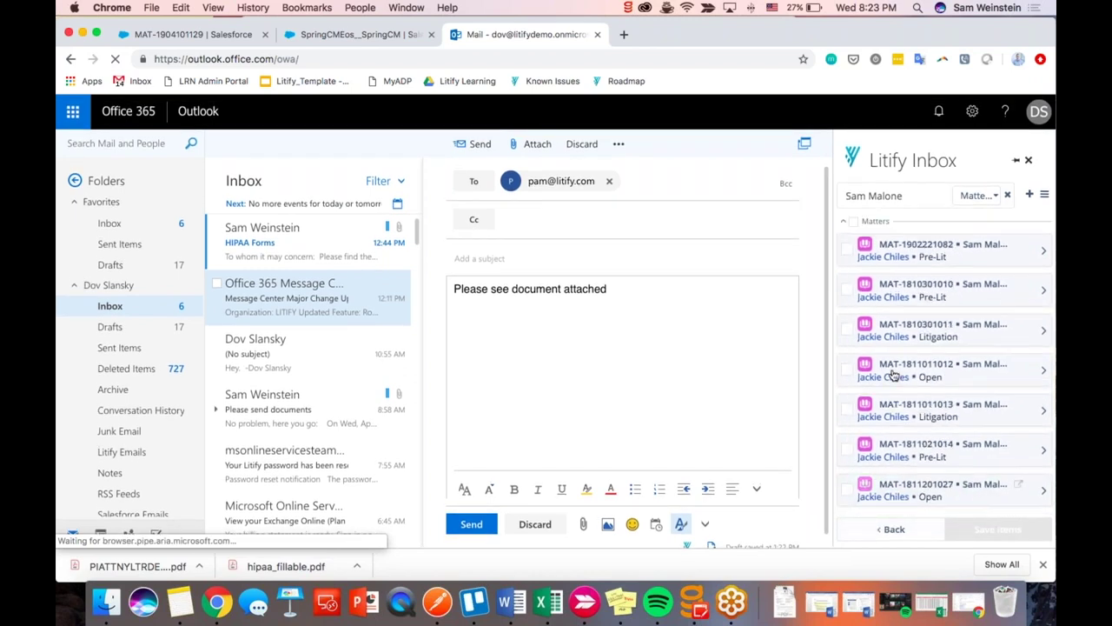
pyautogui.click(919, 254)
pyautogui.scroll(-5, 921, 263)
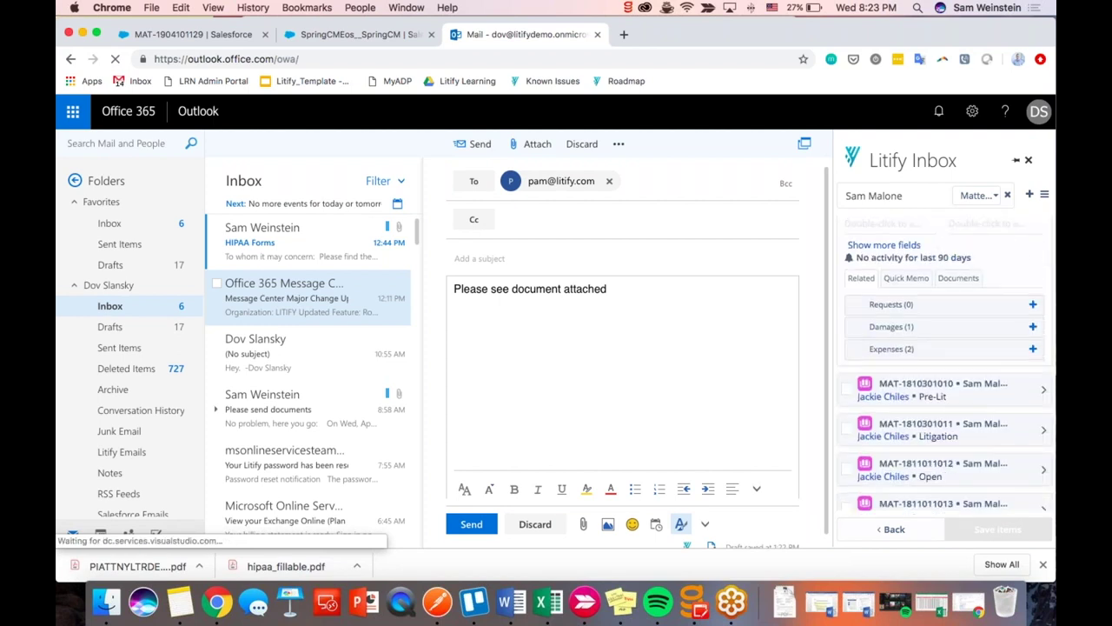
pyautogui.scroll(3, 956, 330)
pyautogui.click(960, 345)
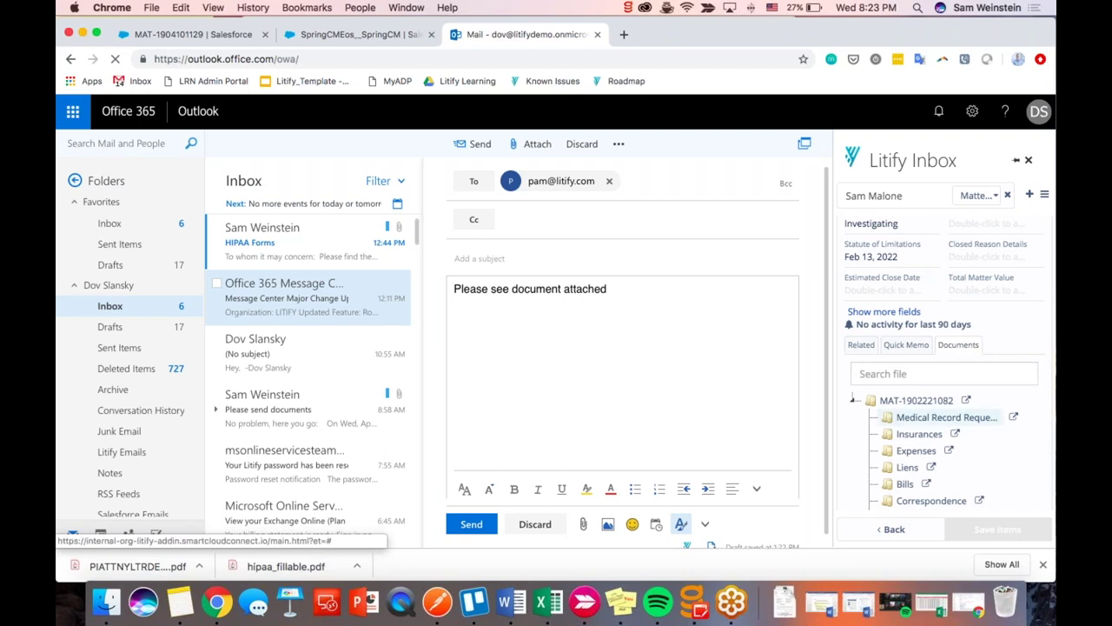
pyautogui.scroll(-3, 963, 349)
pyautogui.scroll(5, 923, 229)
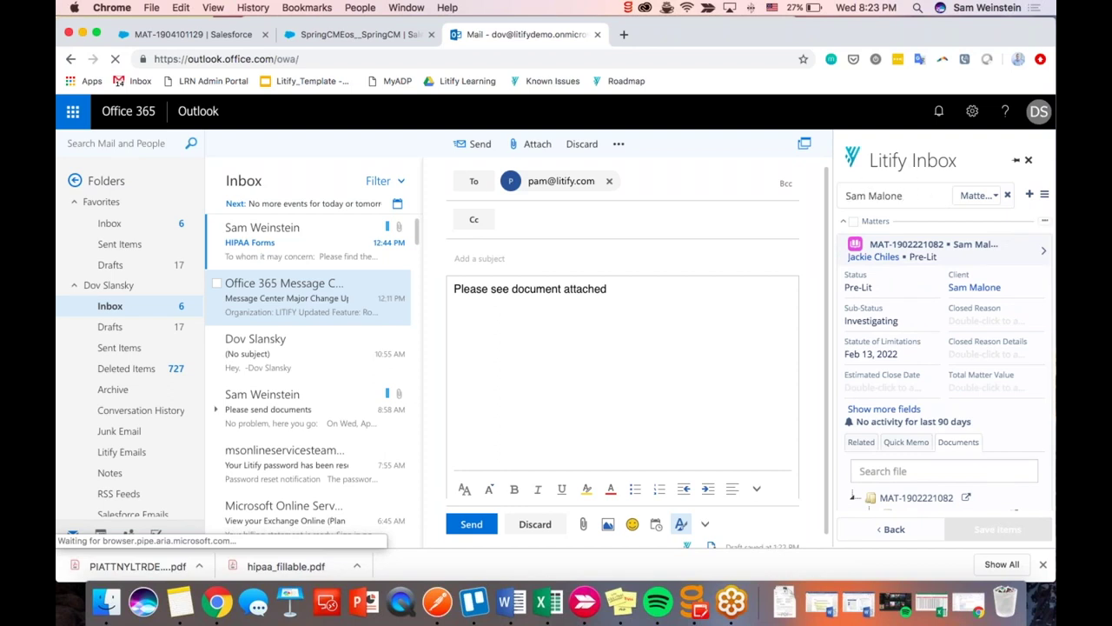
pyautogui.scroll(-3, 899, 298)
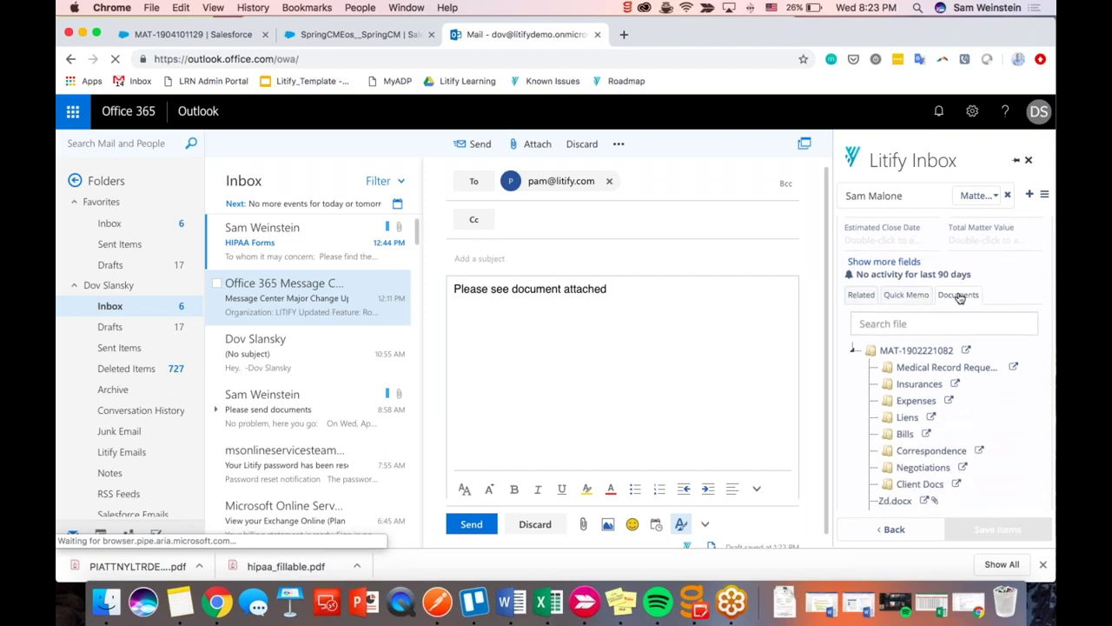
pyautogui.click(929, 323)
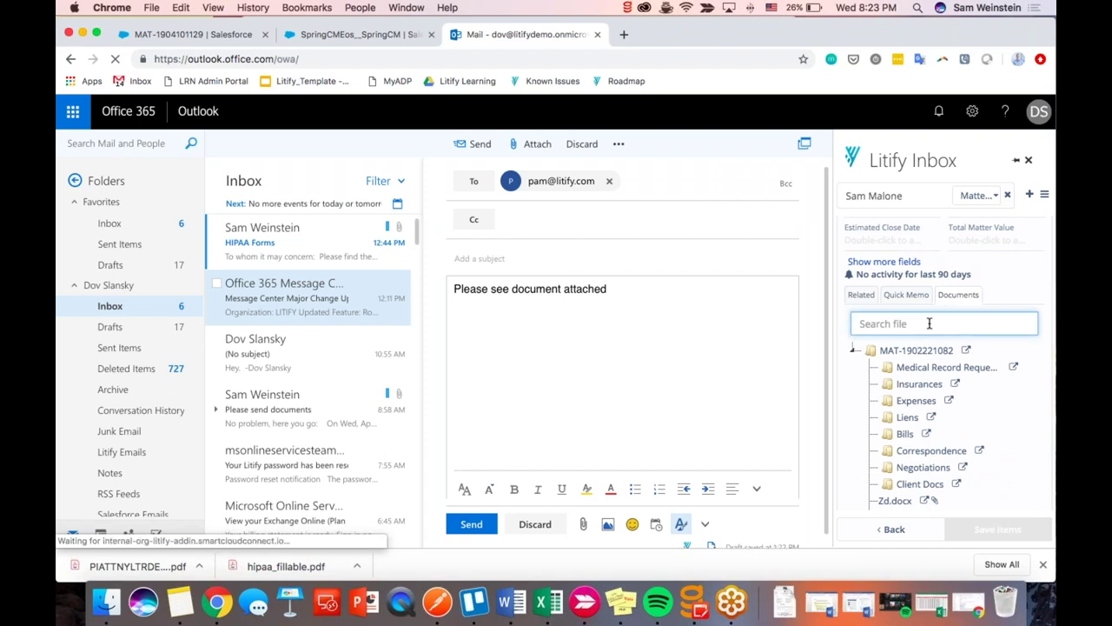
# Search the matter's files for 'zd' and attach Zd.docx to the draft
pyautogui.write('zd')
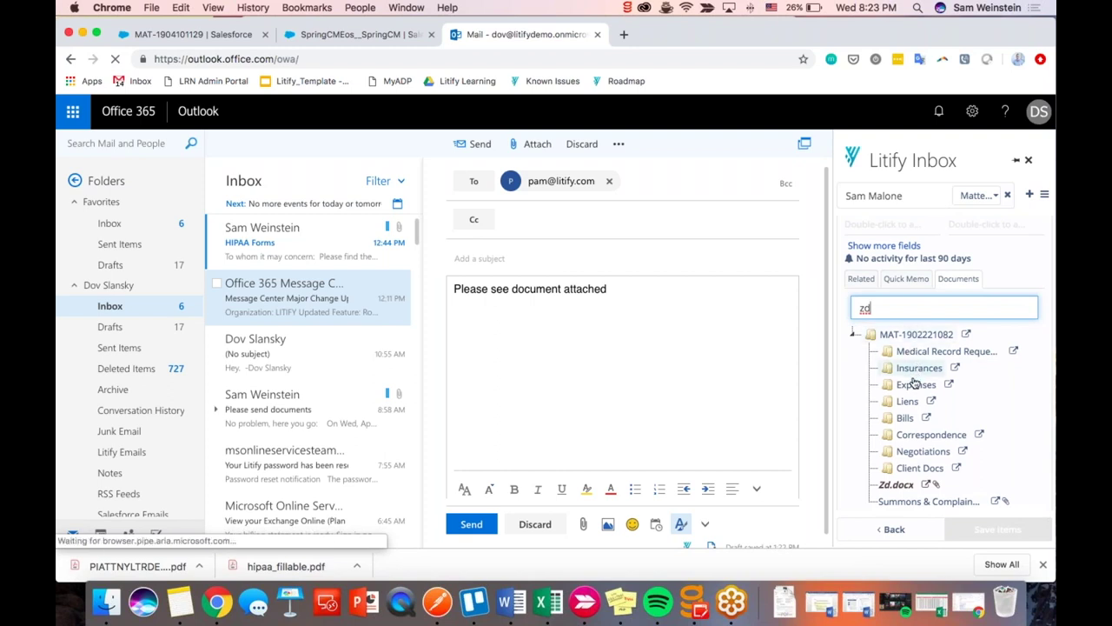
pyautogui.scroll(-2, 909, 408)
pyautogui.click(923, 451)
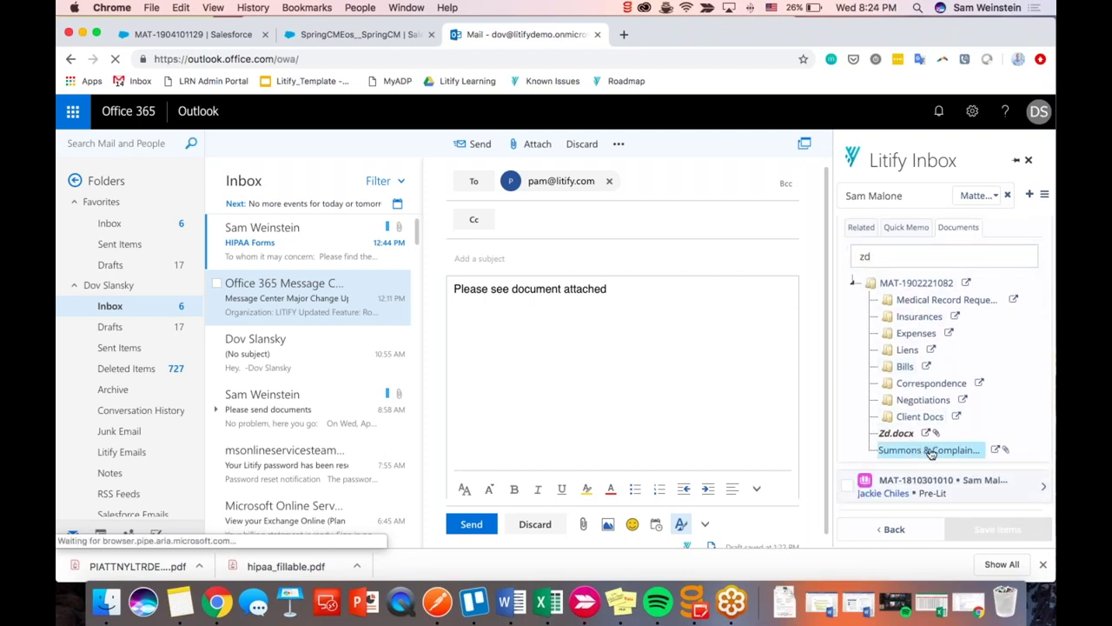
pyautogui.click(1005, 450)
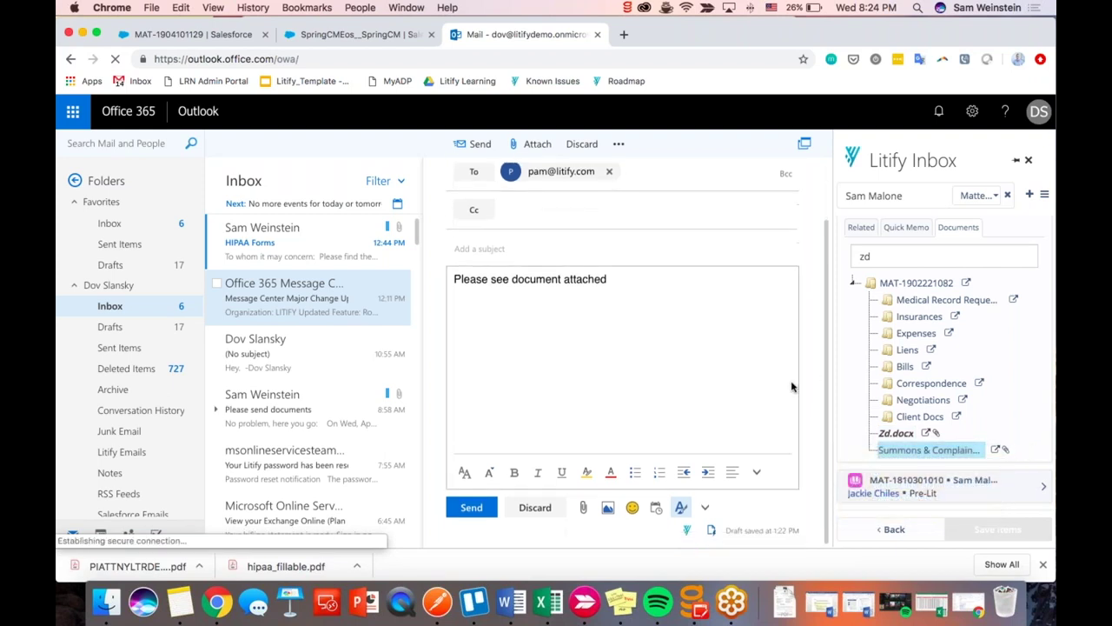
pyautogui.click(936, 432)
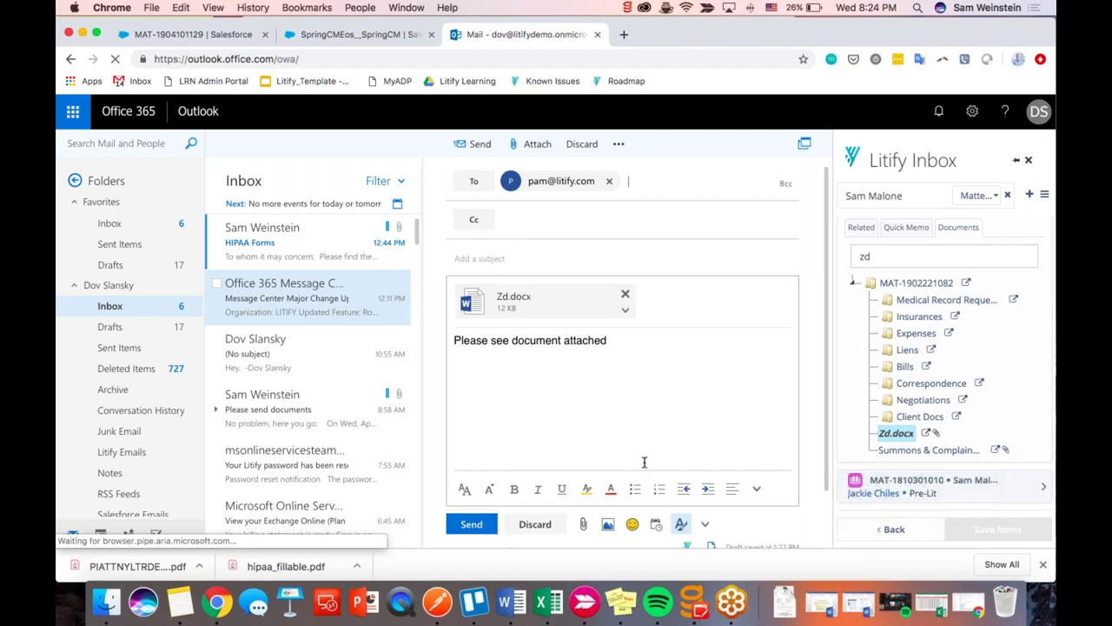
# Open the HIPAA Forms email from the inbox
pyautogui.scroll(-2, 661, 424)
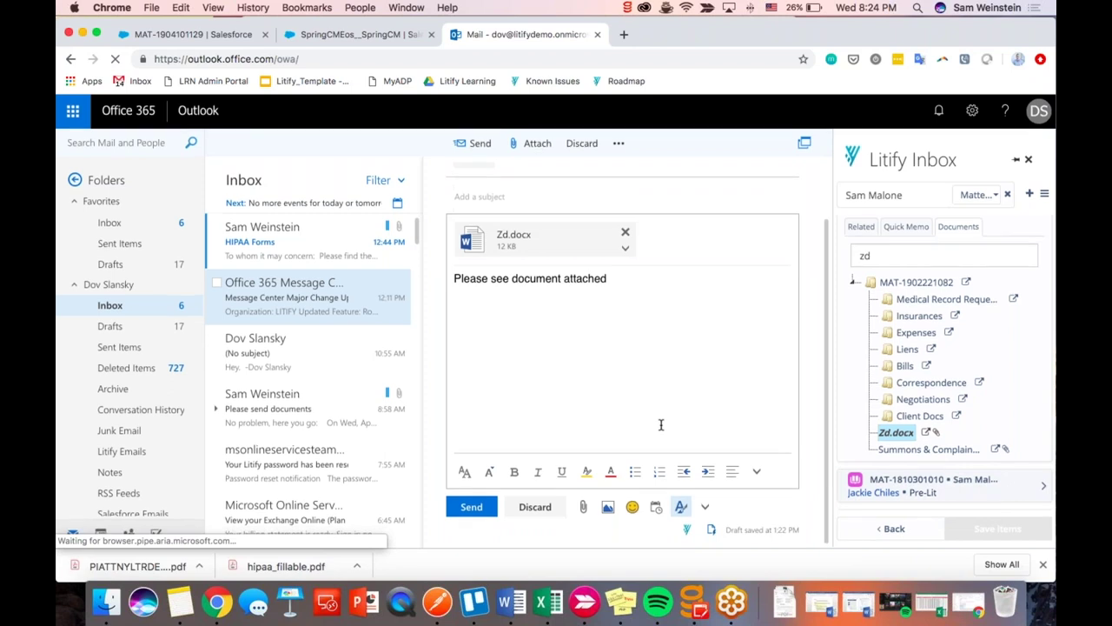
pyautogui.scroll(2, 660, 424)
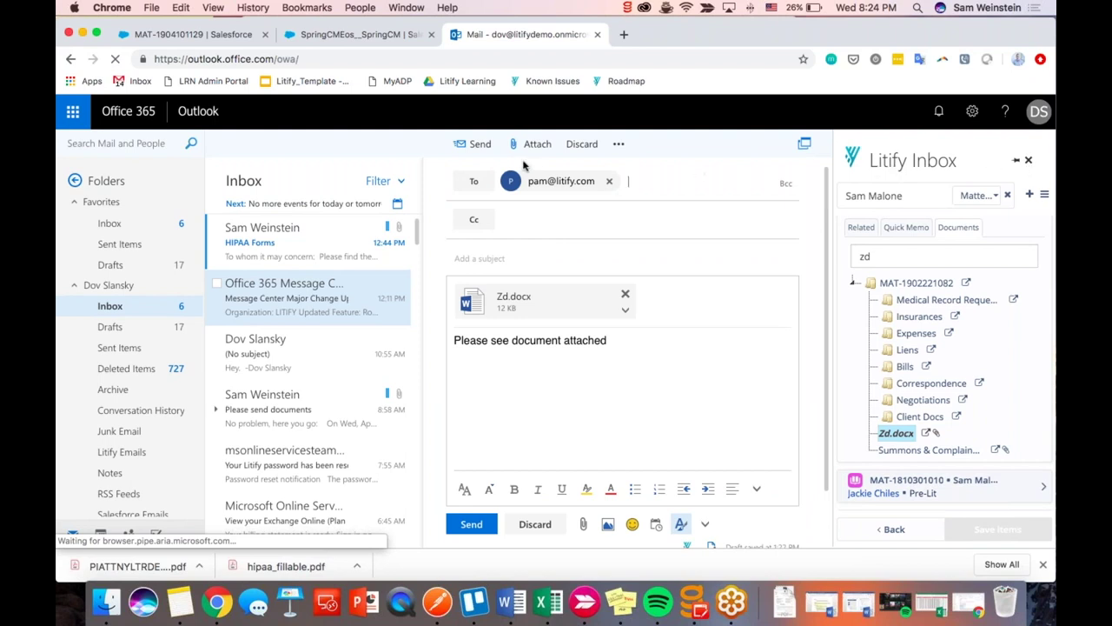
pyautogui.click(262, 232)
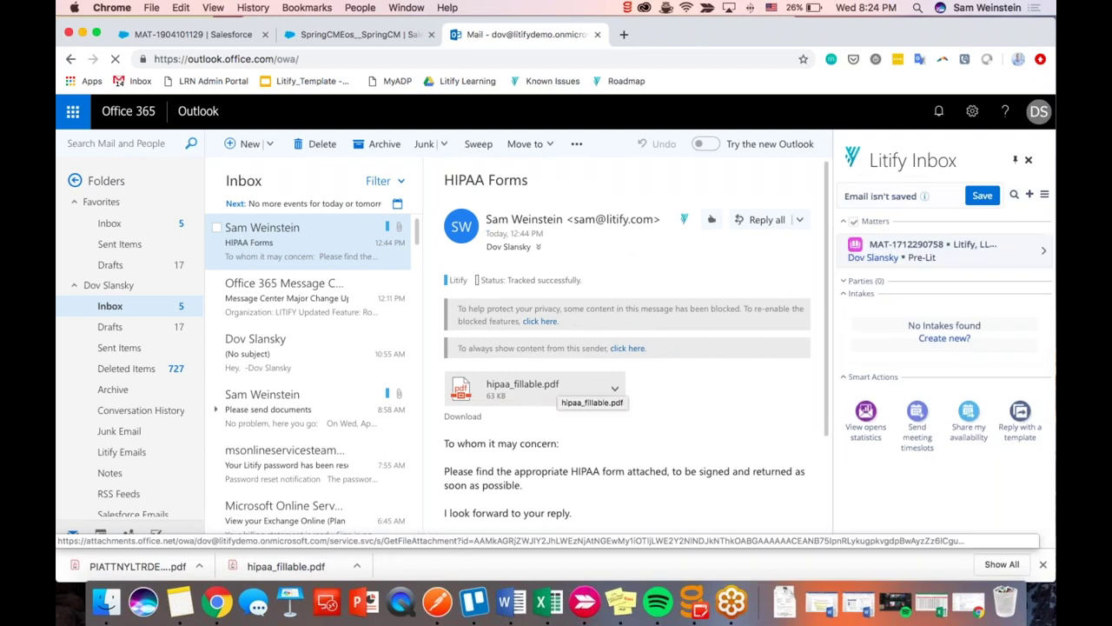
# Review the linked contact in Litify Inbox, then pop out the HIPAA Forms email into its own window
pyautogui.scroll(-3, 677, 358)
pyautogui.scroll(3, 691, 360)
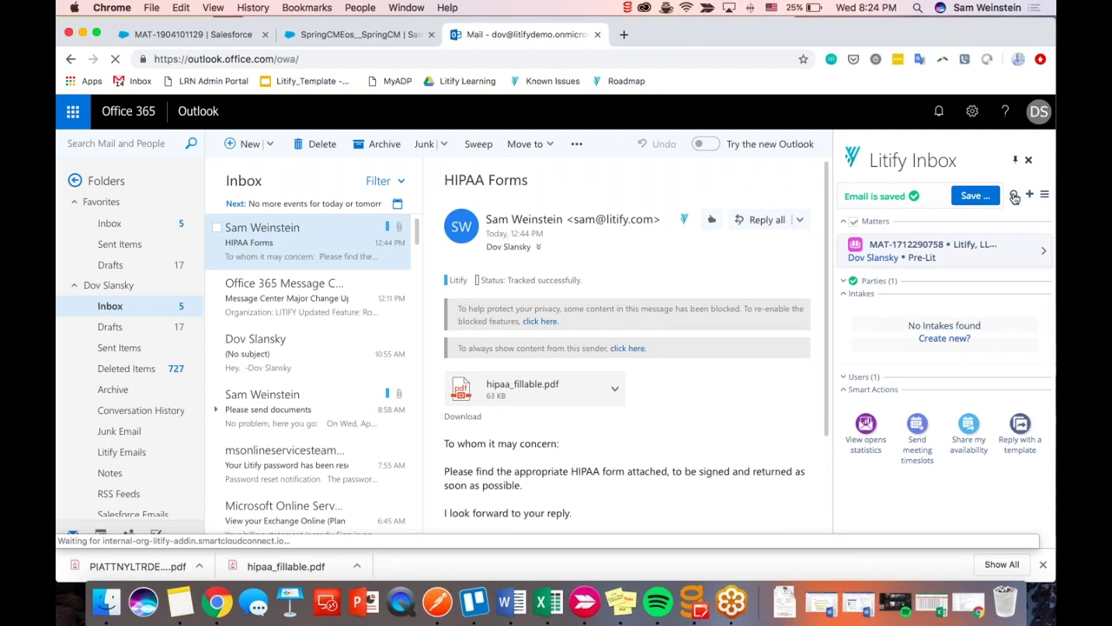
pyautogui.click(1015, 196)
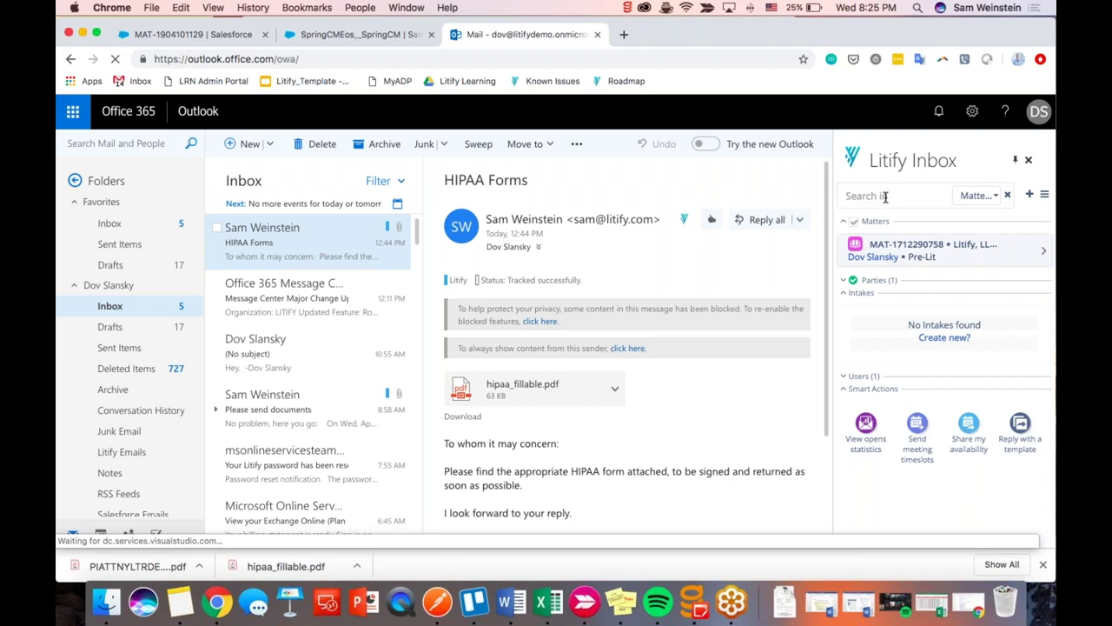
pyautogui.click(885, 258)
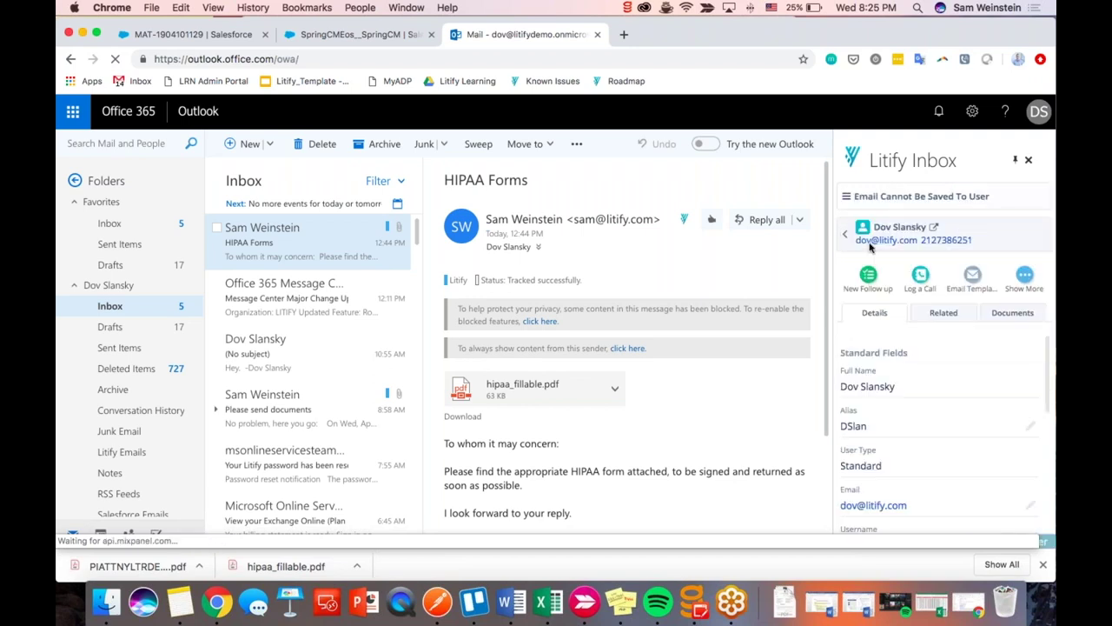
pyautogui.click(845, 234)
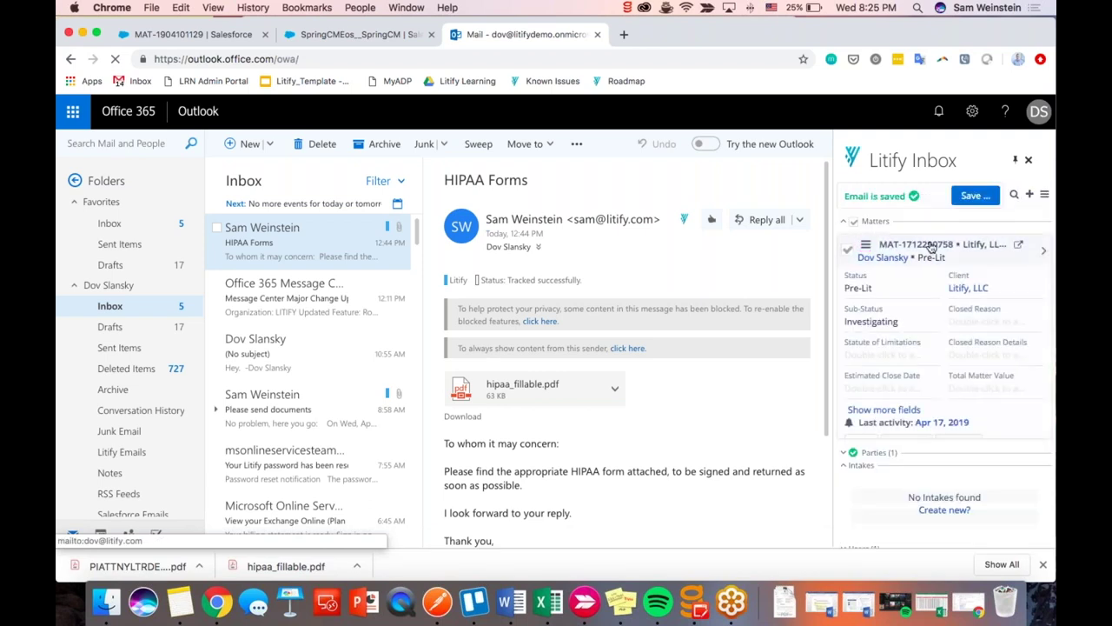
pyautogui.click(931, 248)
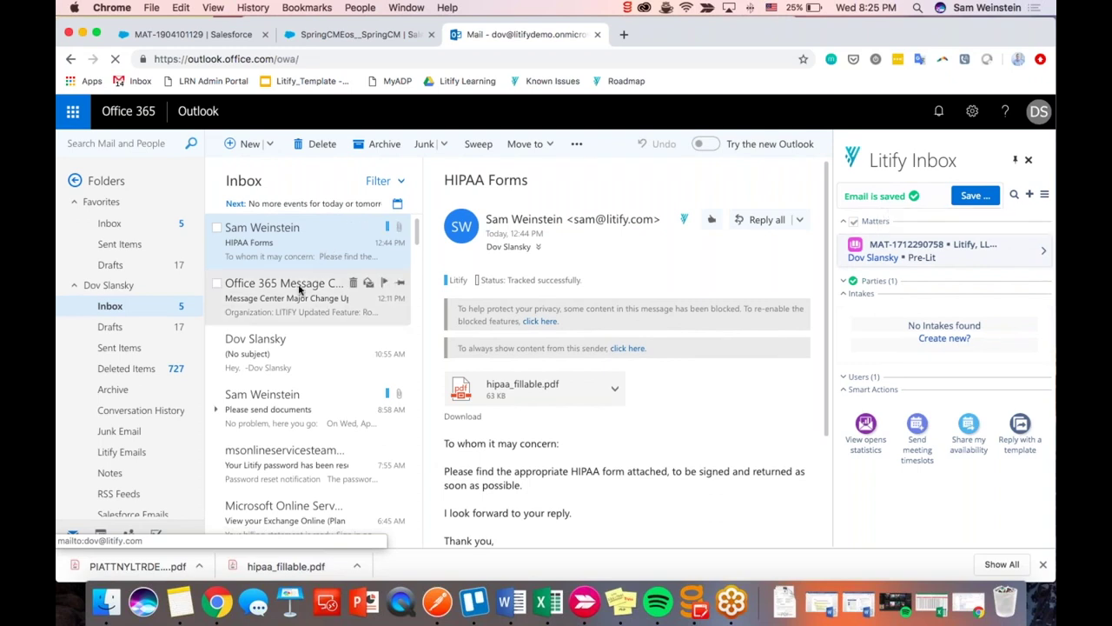
pyautogui.doubleClick(265, 231)
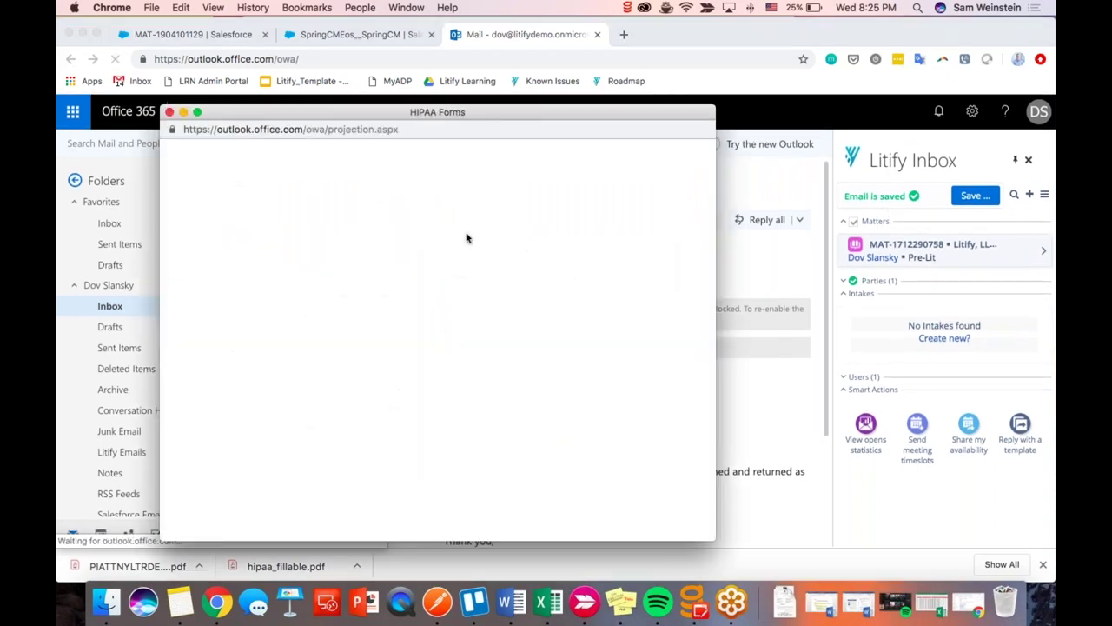
# Search Litify Inbox for the pasted accident matter name, finding no records, then open a blank tab
pyautogui.press('super+w')
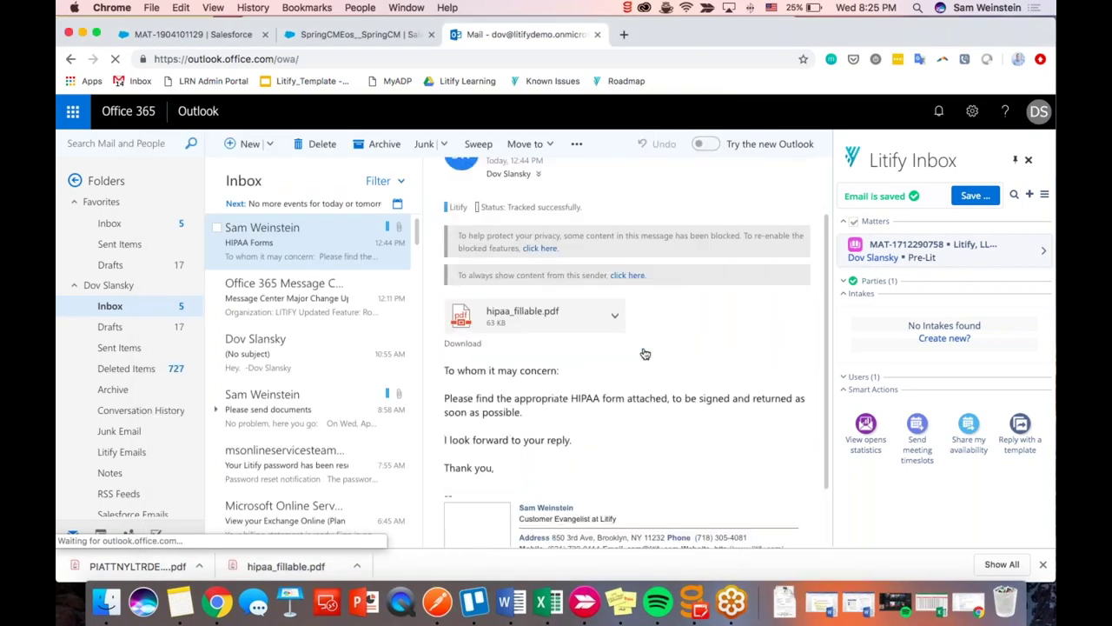
pyautogui.scroll(4, 645, 351)
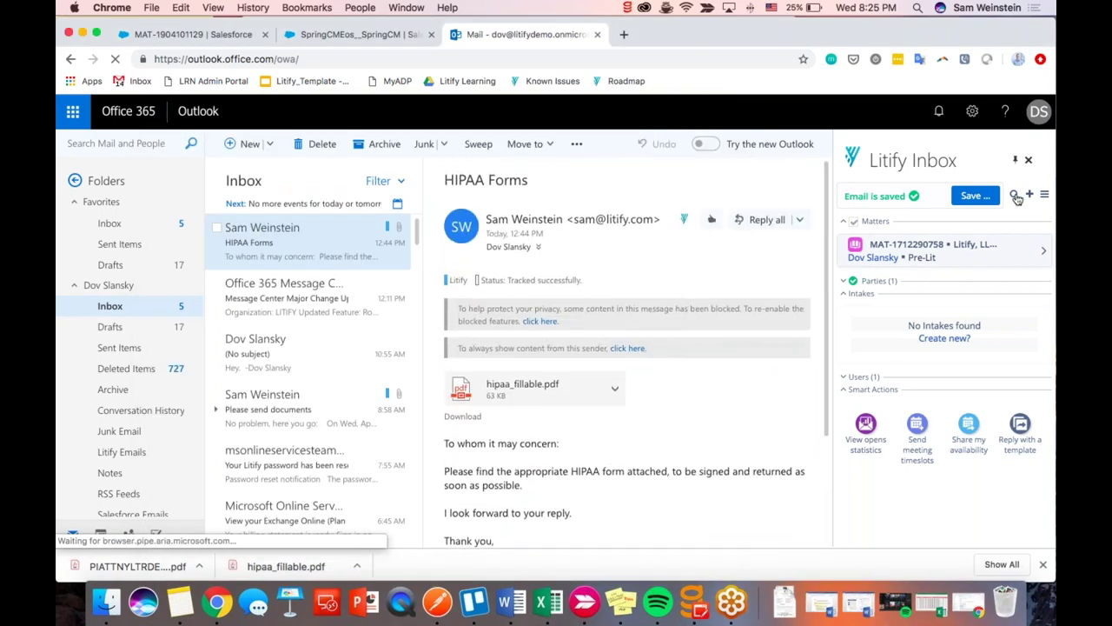
pyautogui.click(1014, 194)
pyautogui.write('Matter Sam Malone | Automobile Accident')
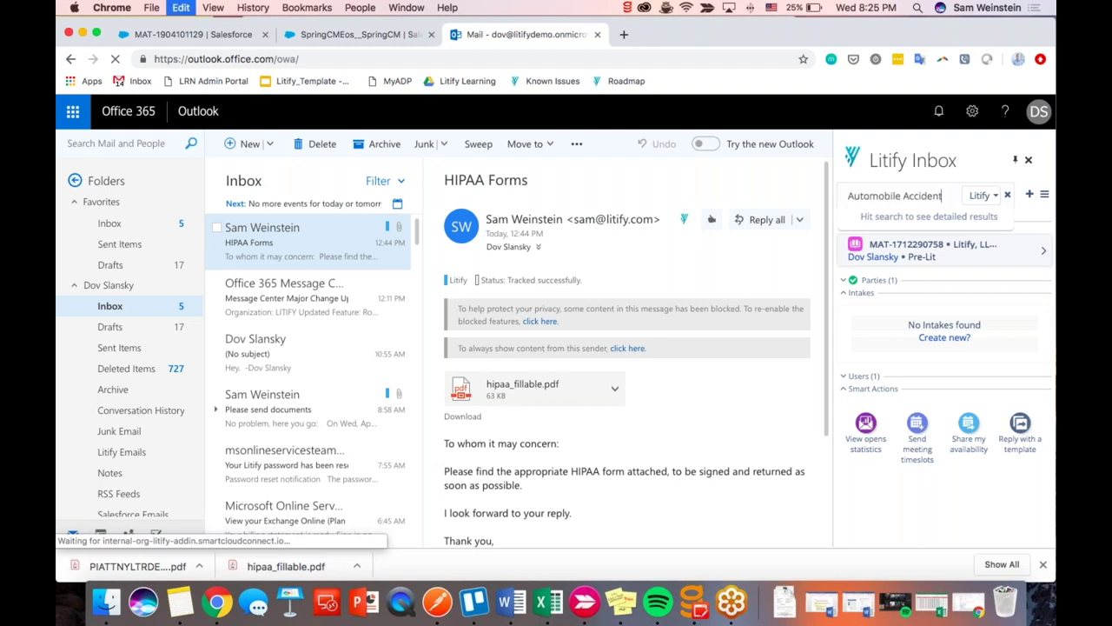
pyautogui.press('Return')
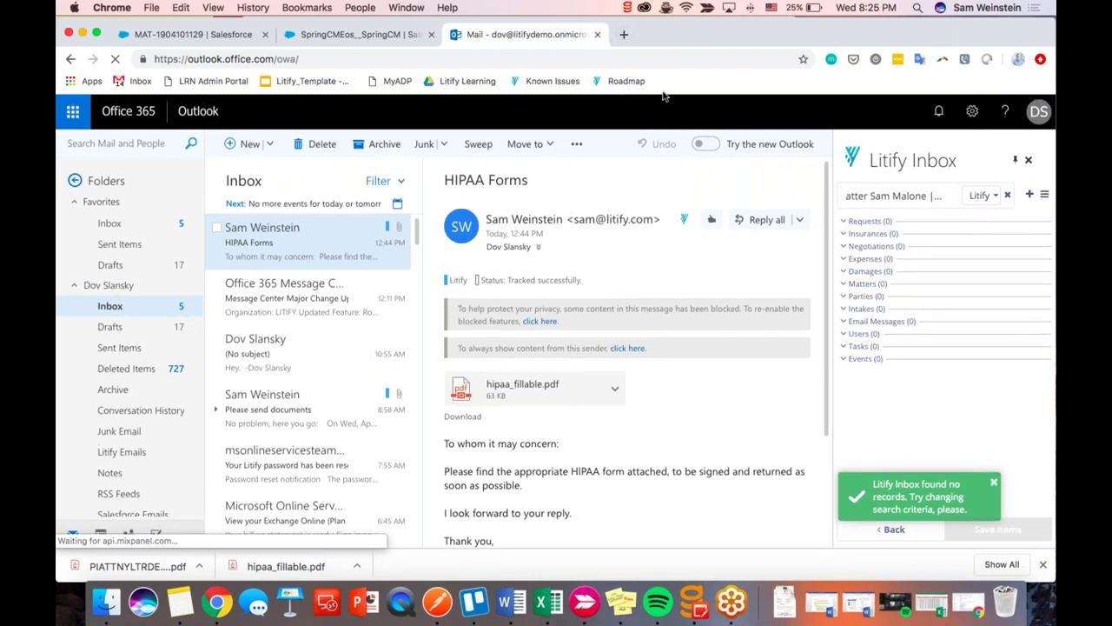
pyautogui.click(623, 36)
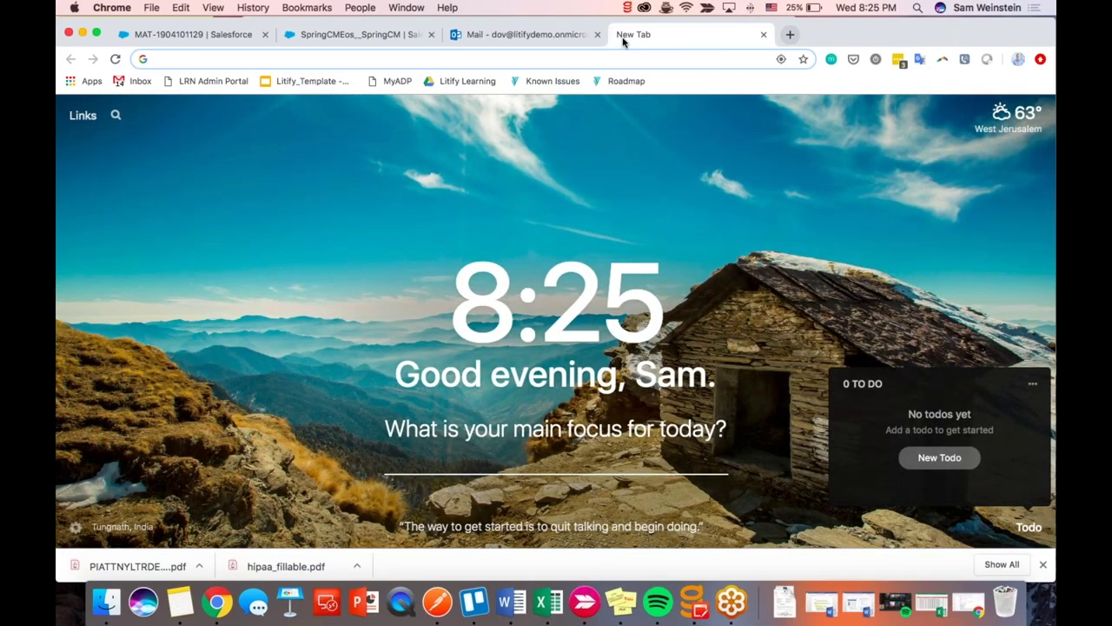
# Sign back in to Office 365 and reopen the HIPAA Forms email with Litify Inbox beside it
pyautogui.write('login')
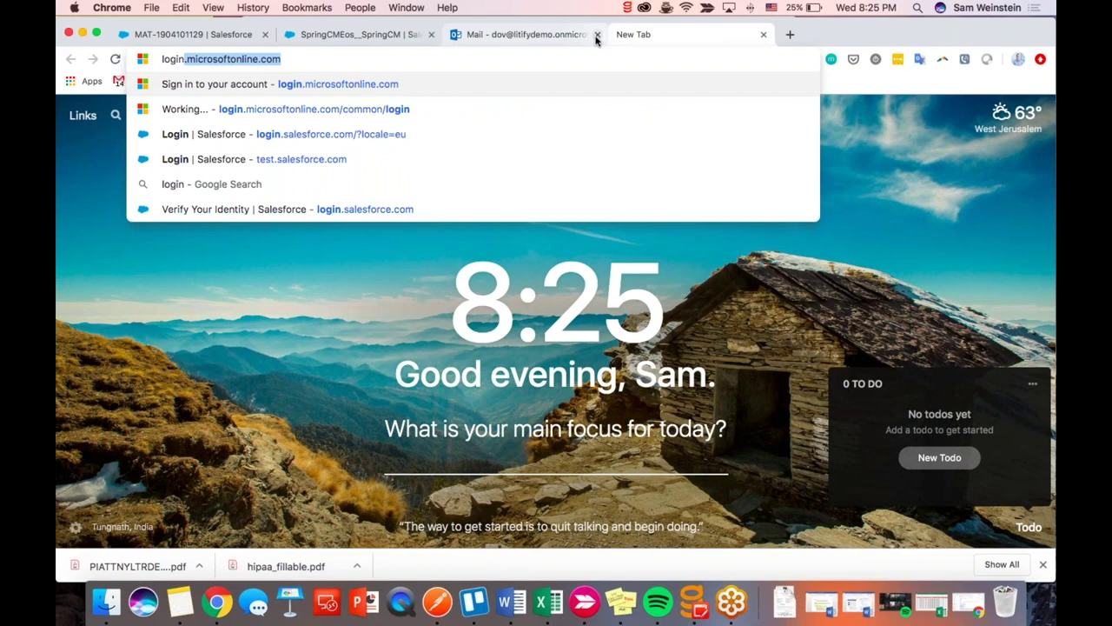
pyautogui.click(597, 35)
pyautogui.press('Return')
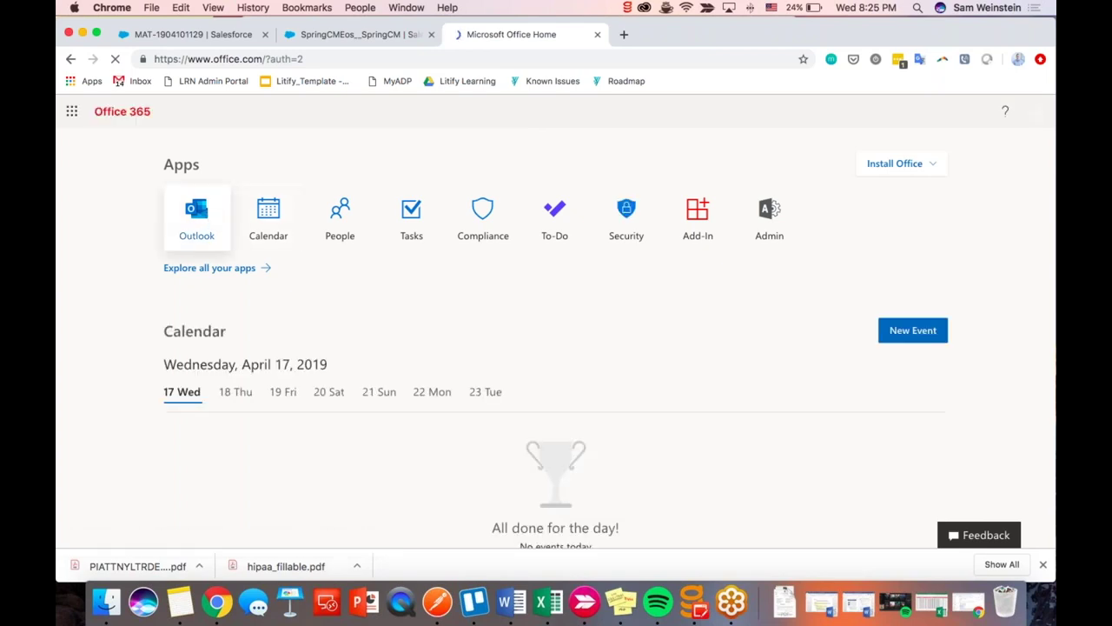
pyautogui.click(207, 217)
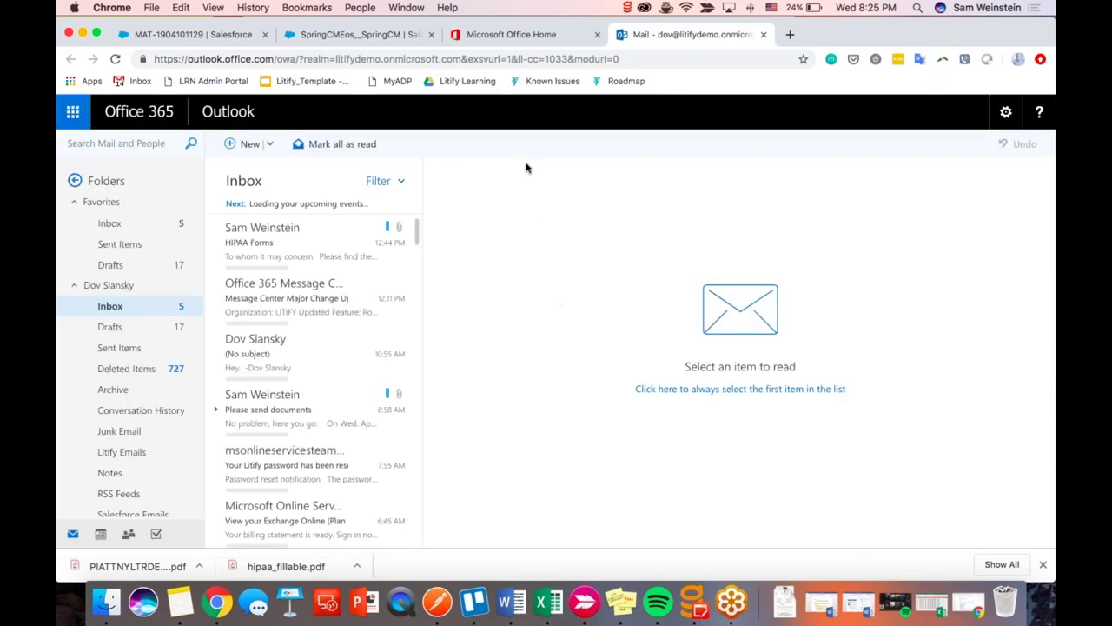
pyautogui.click(291, 237)
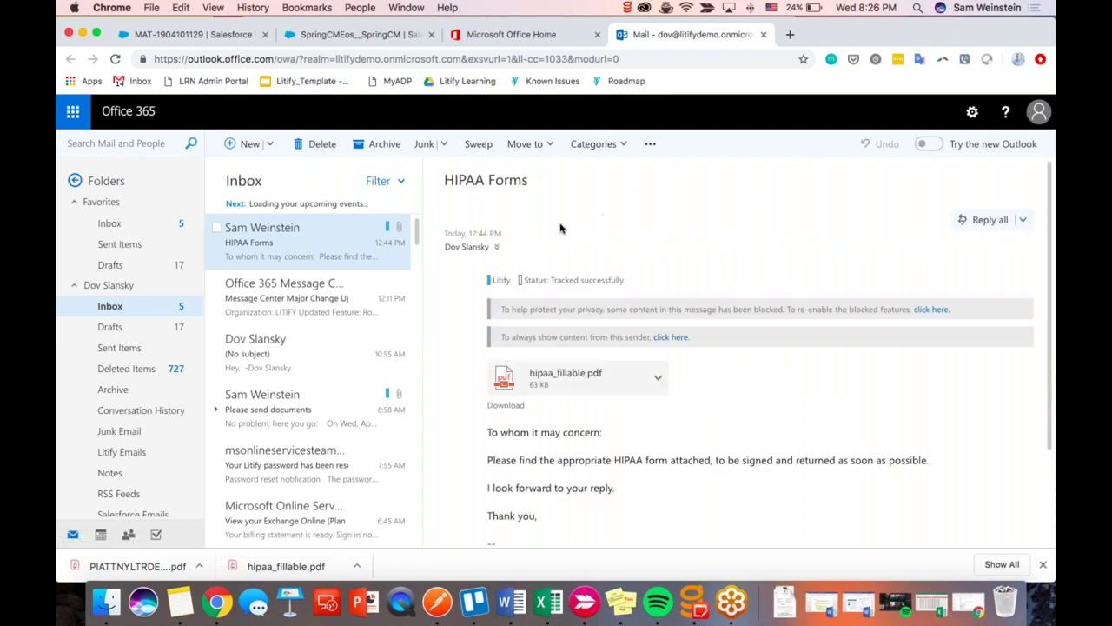
pyautogui.click(906, 219)
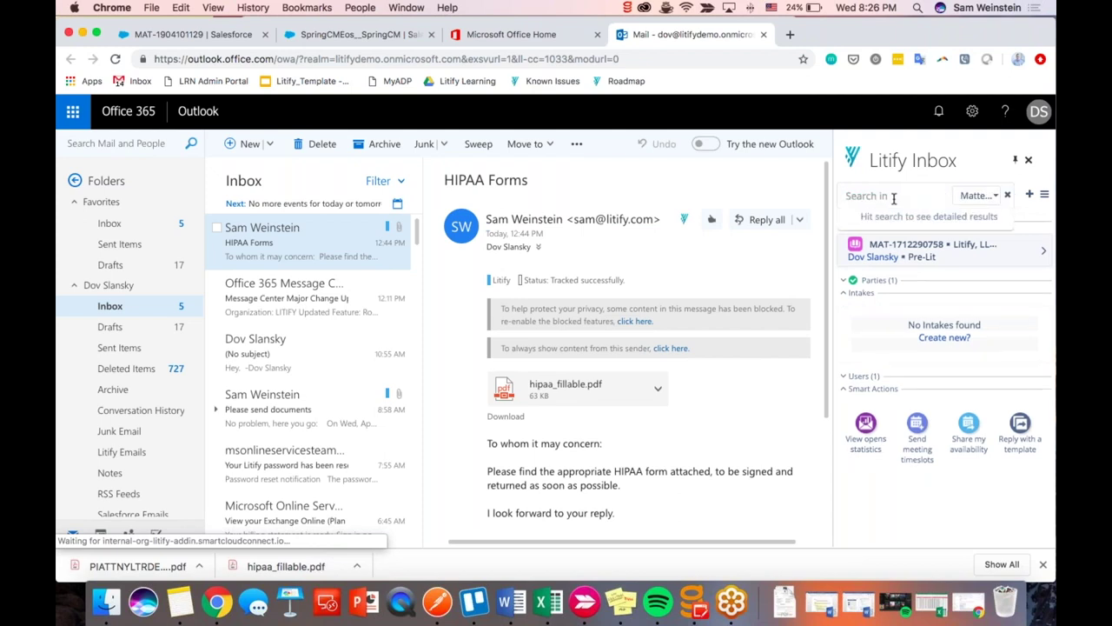
pyautogui.hotkey('ctrl', 'v')
pyautogui.press('Return')
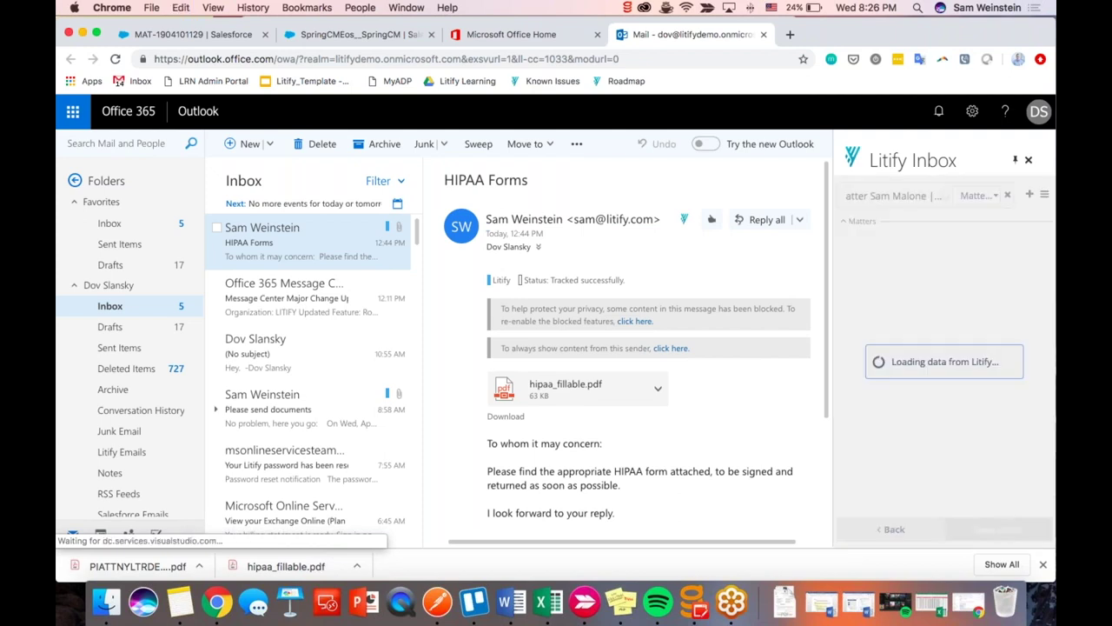
pyautogui.click(930, 196)
pyautogui.moveTo(930, 197); pyautogui.dragTo(842, 194)
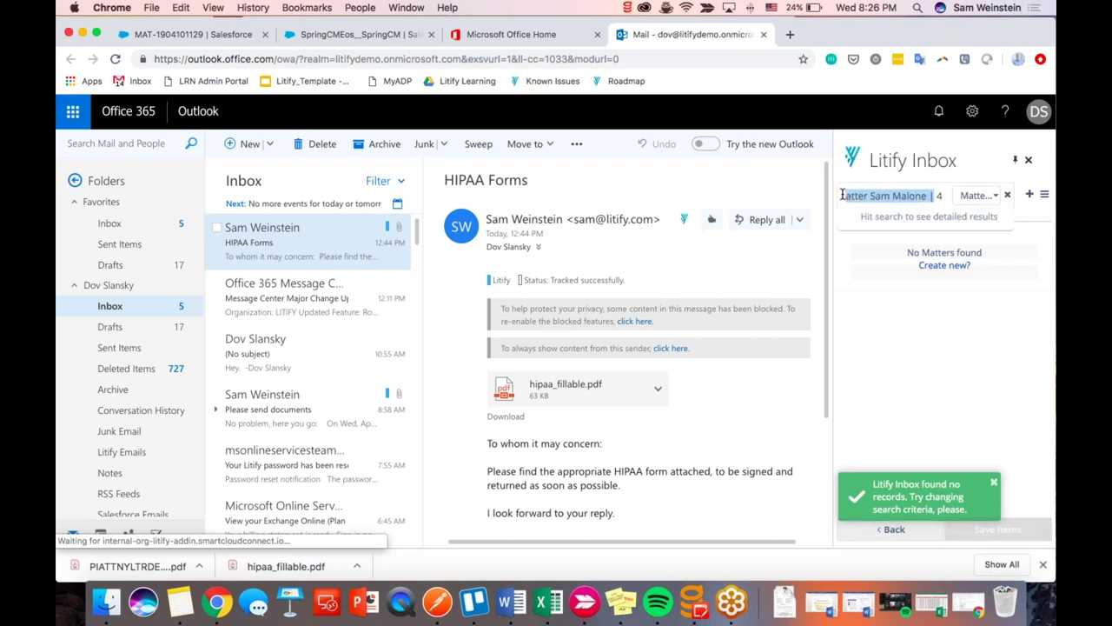
pyautogui.press('BackSpace')
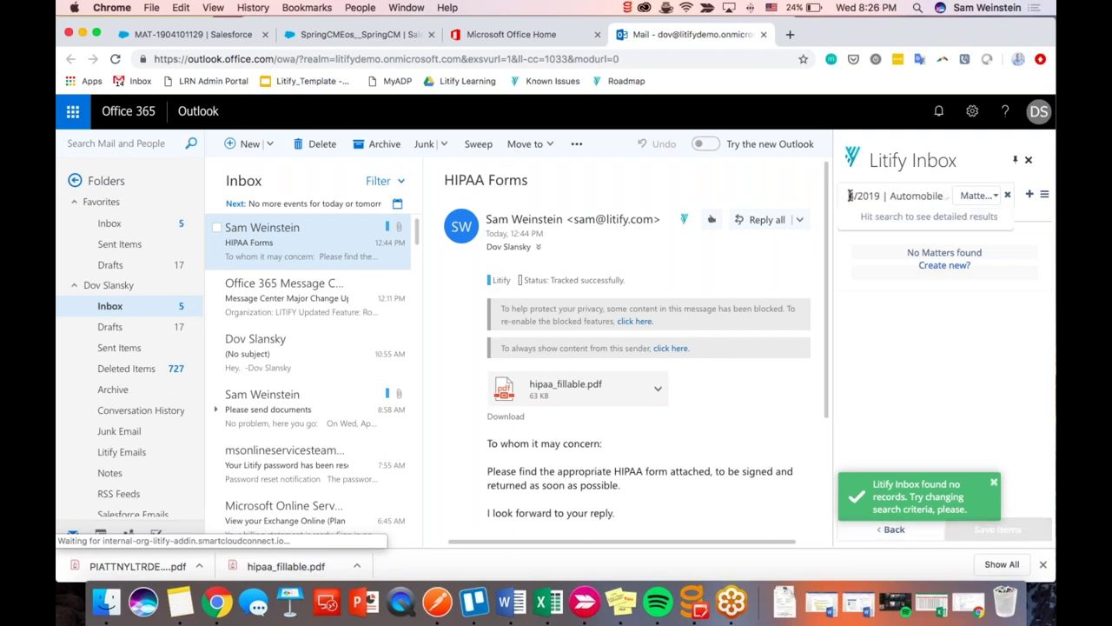
pyautogui.moveTo(850, 195); pyautogui.dragTo(876, 196)
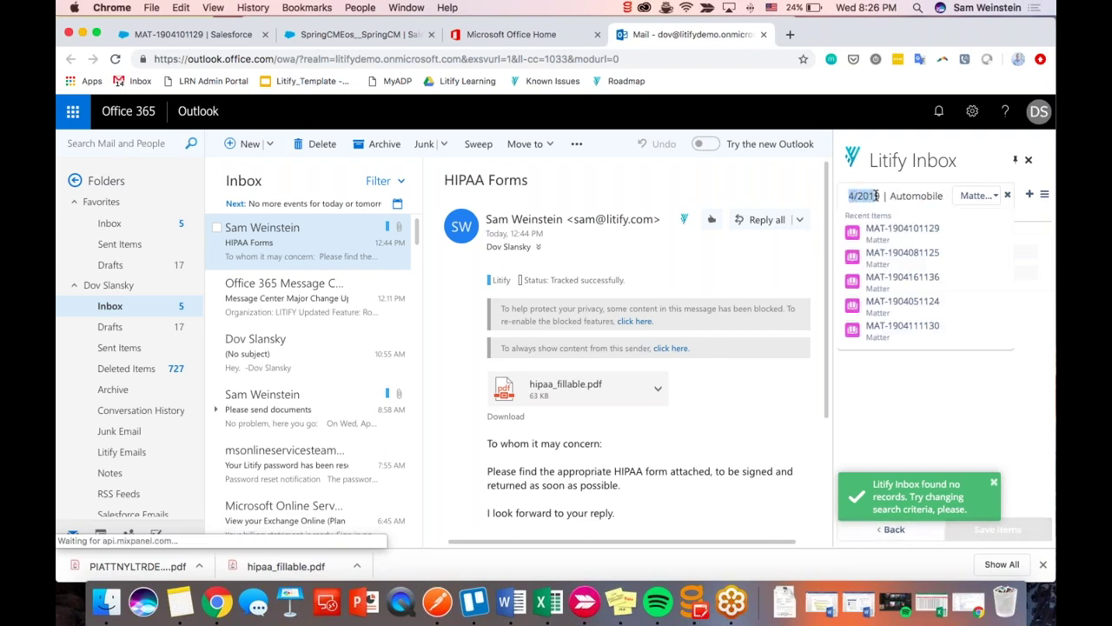
pyautogui.click(900, 233)
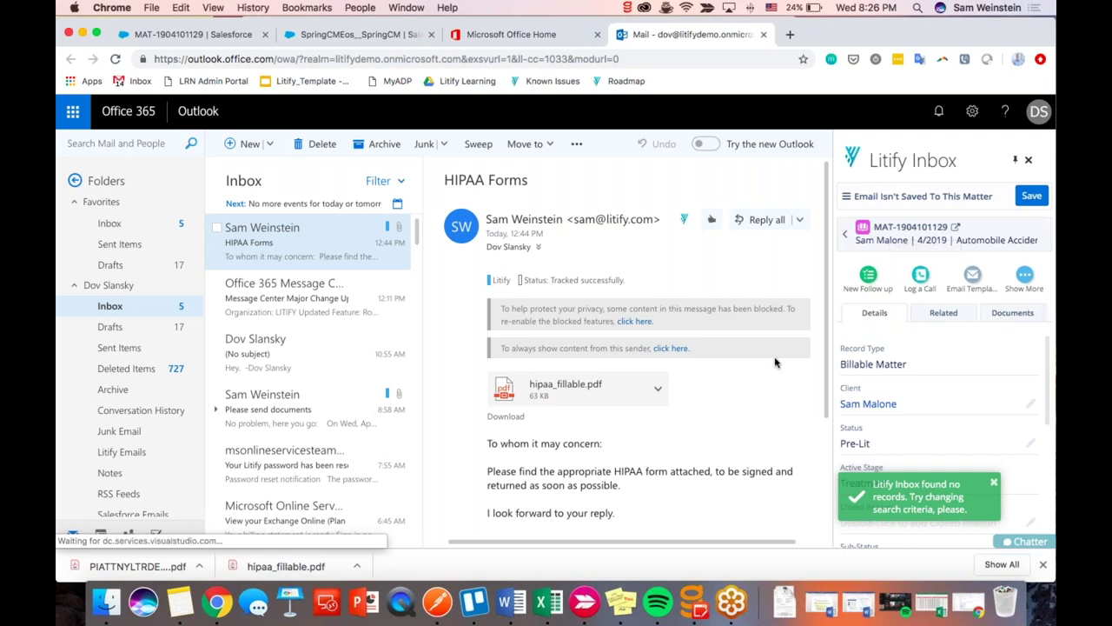
pyautogui.scroll(-2, 778, 364)
pyautogui.click(1012, 313)
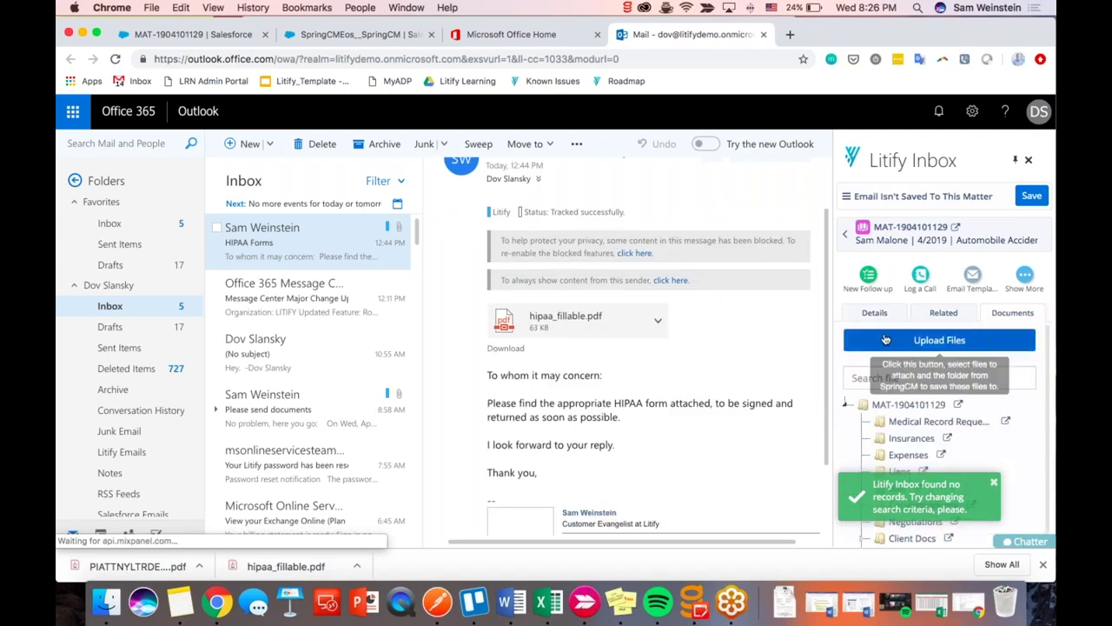
# Upload hipaa_fillable.pdf and HIPAA Forms.eml into the matter's Insurances folder
pyautogui.click(932, 342)
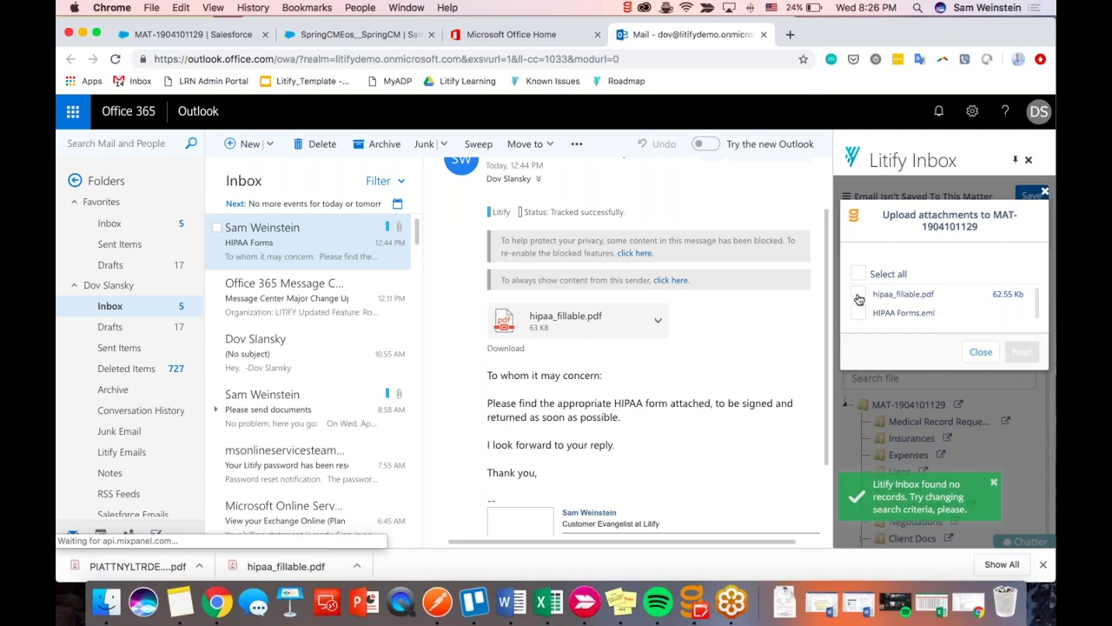
pyautogui.click(858, 294)
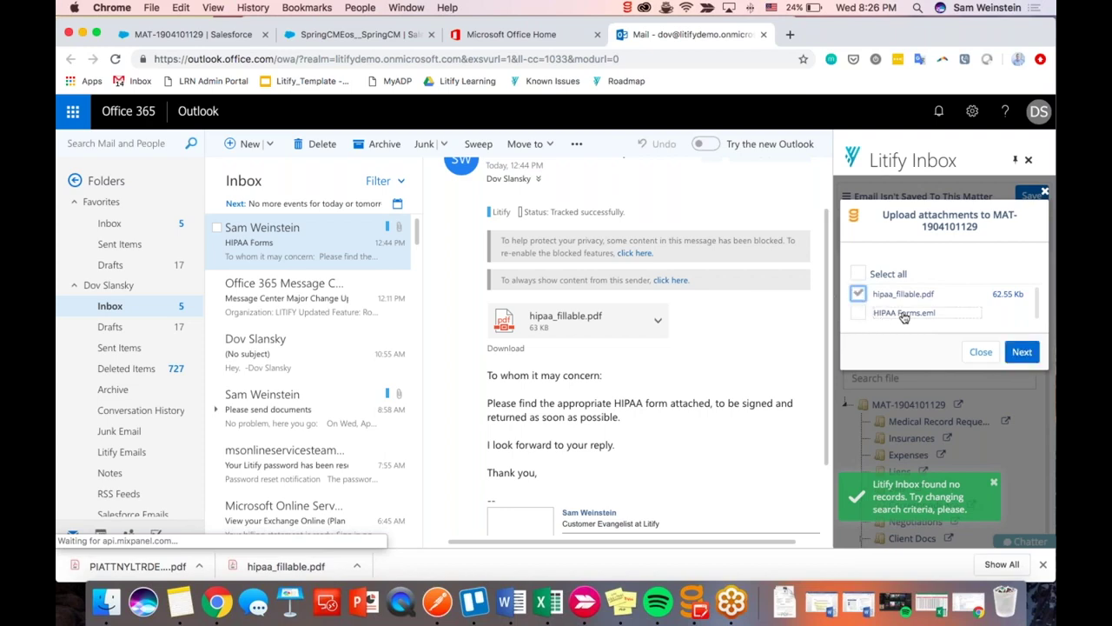
pyautogui.click(860, 313)
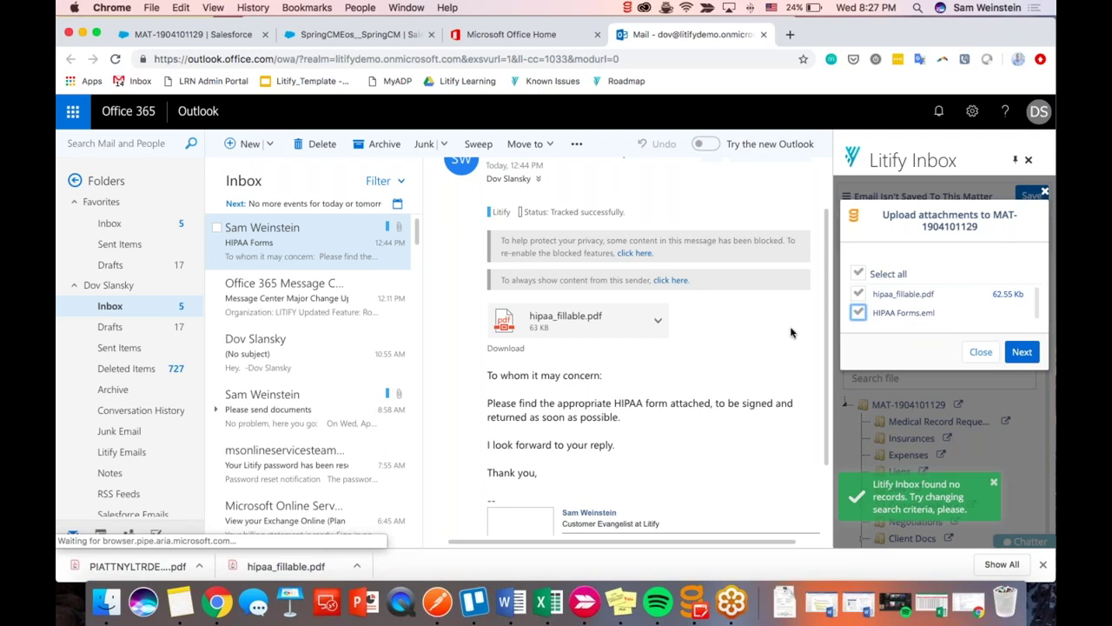
pyautogui.click(1022, 352)
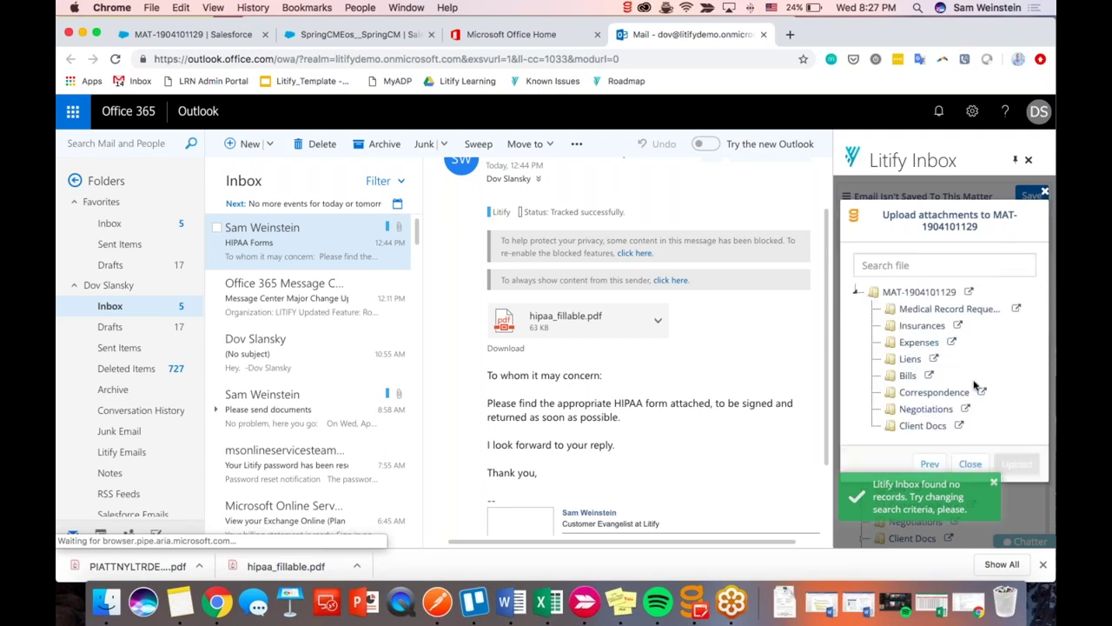
pyautogui.click(913, 326)
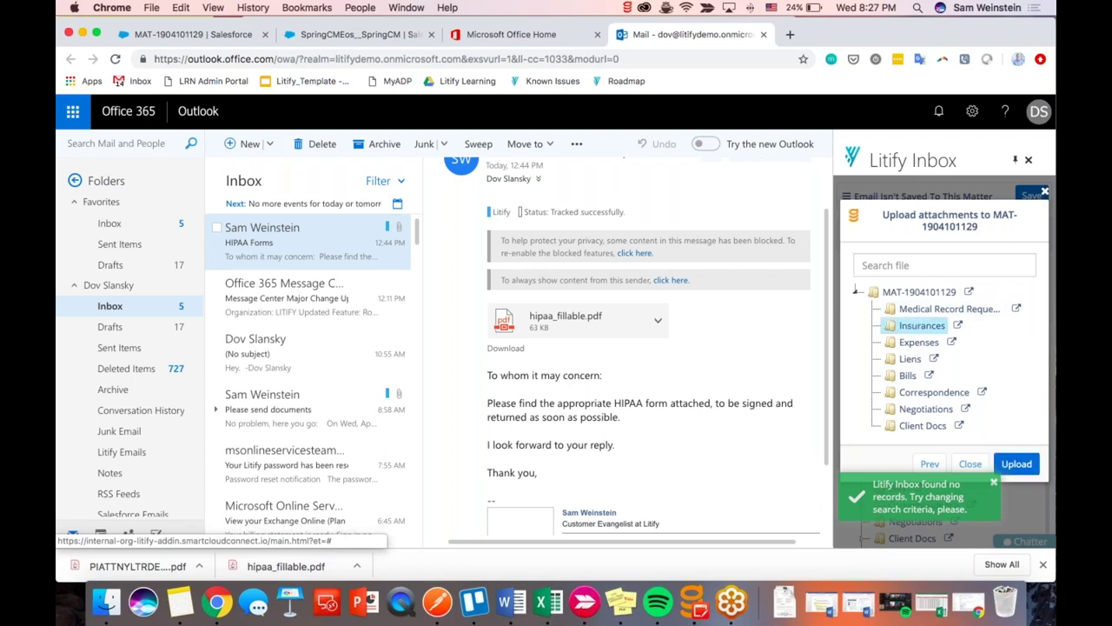
pyautogui.click(1009, 464)
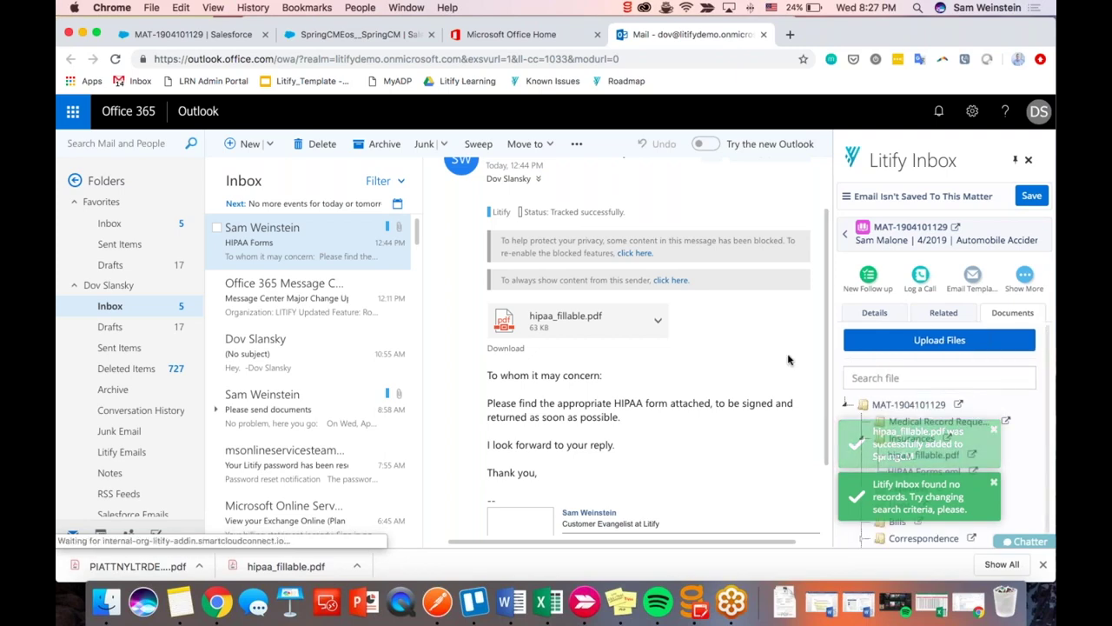
pyautogui.scroll(2, 788, 359)
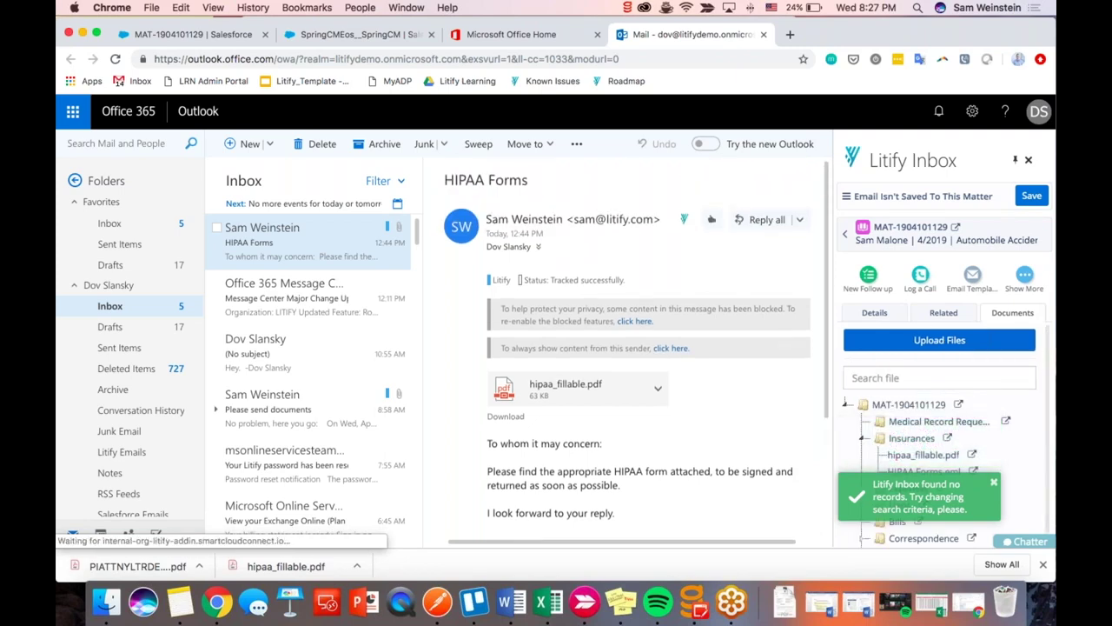